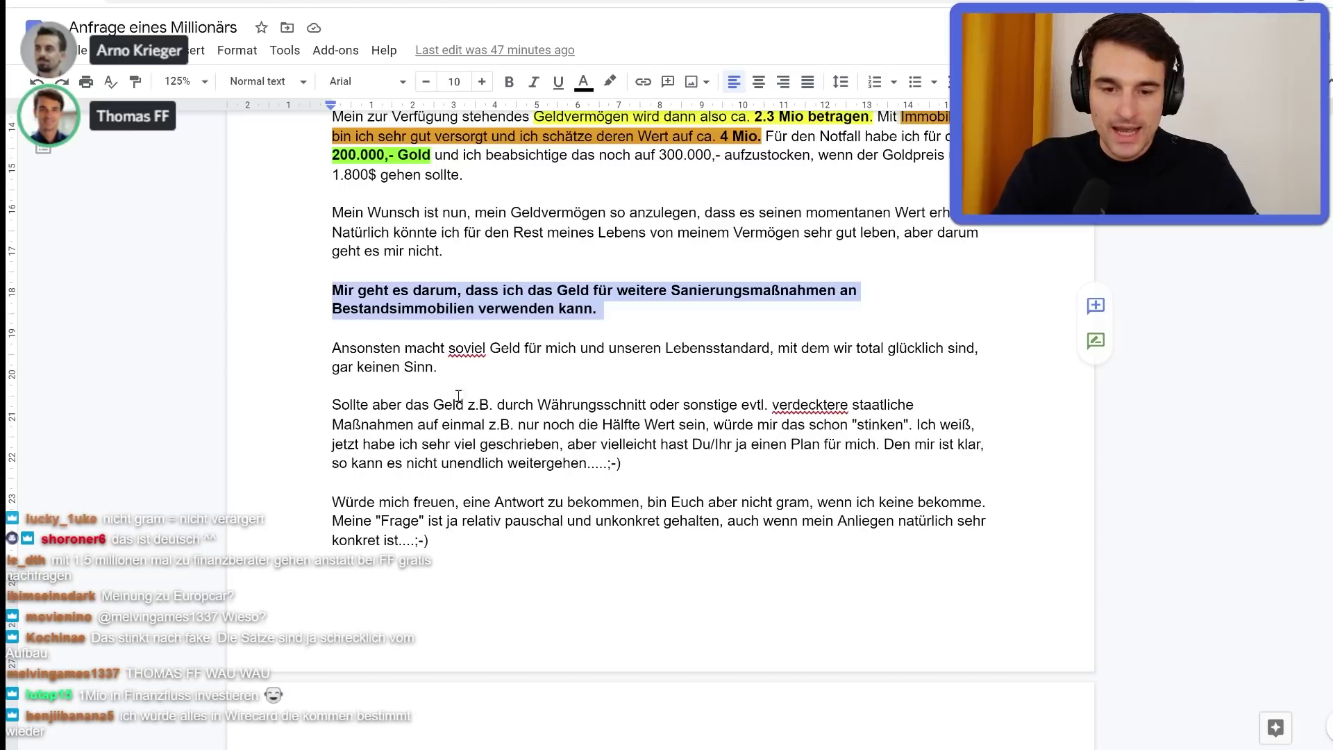
pyautogui.moveTo(433, 404); pyautogui.dragTo(422, 432)
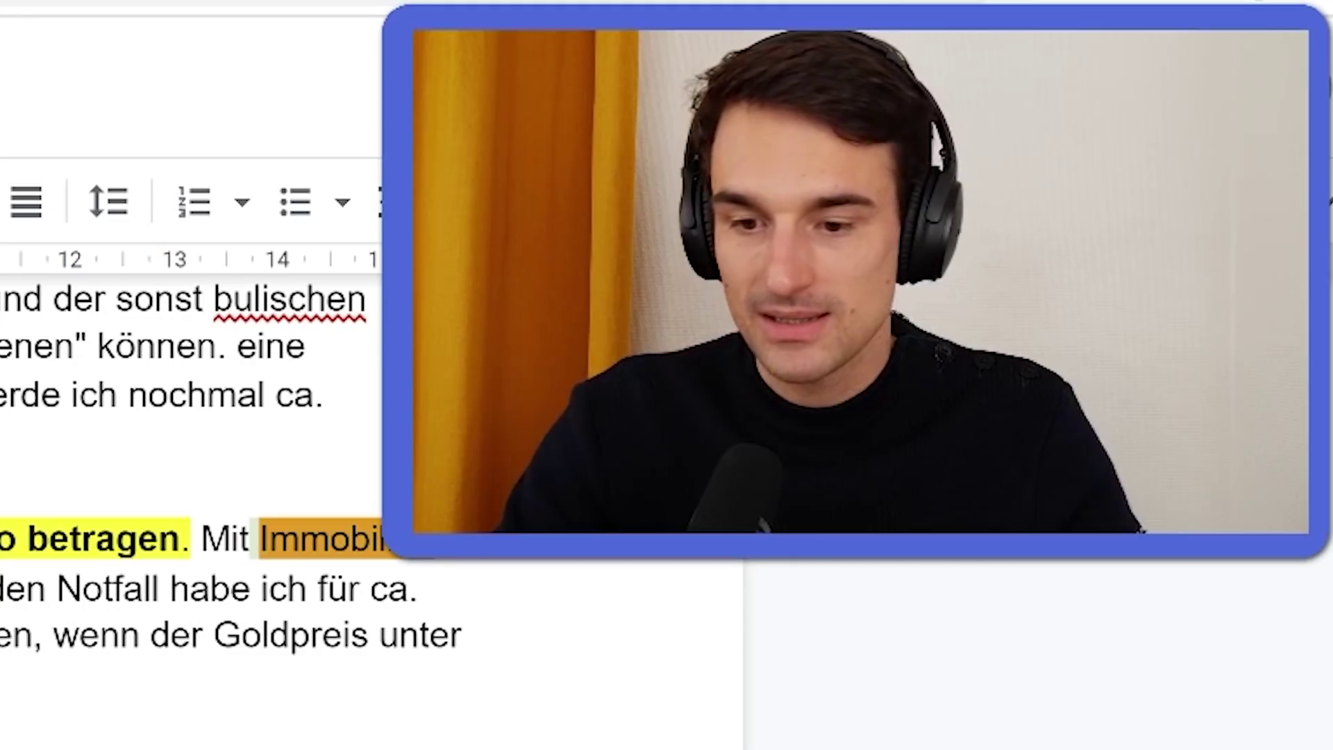
pyautogui.scroll(3, 960, 614)
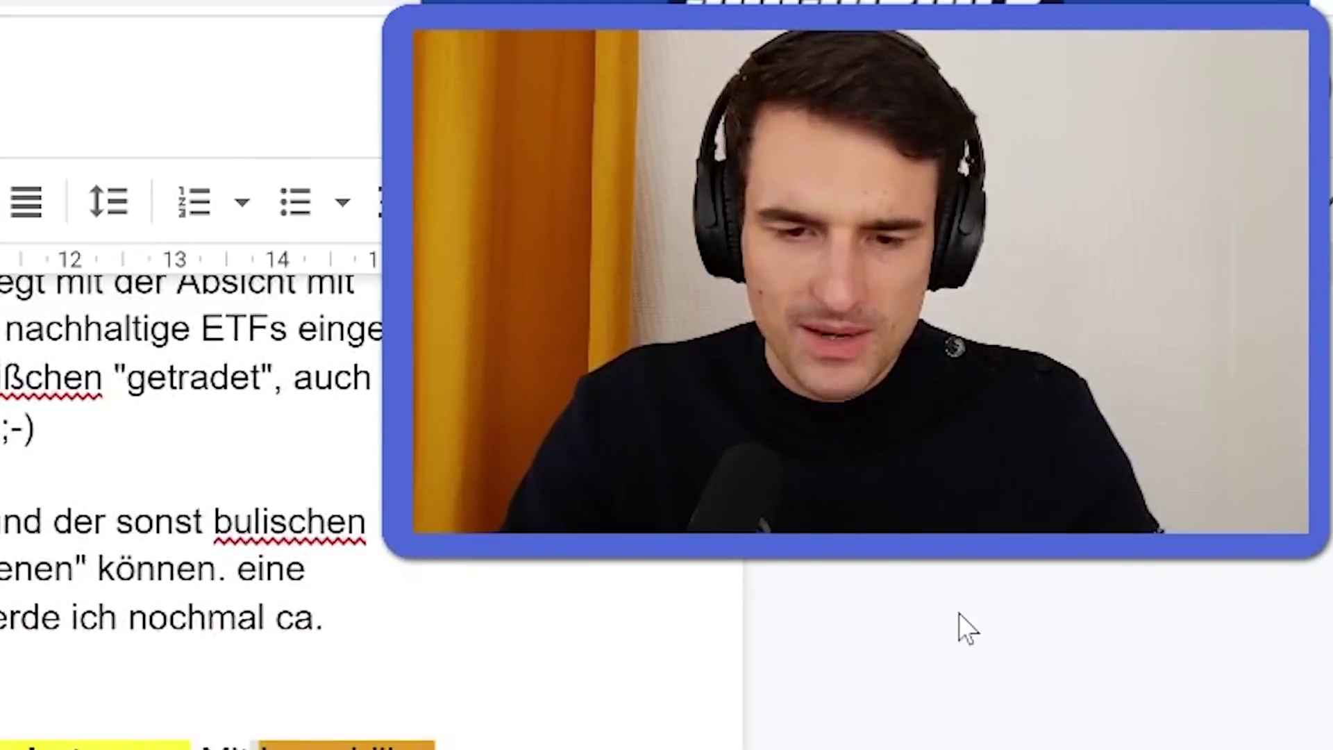
pyautogui.scroll(-5, 960, 614)
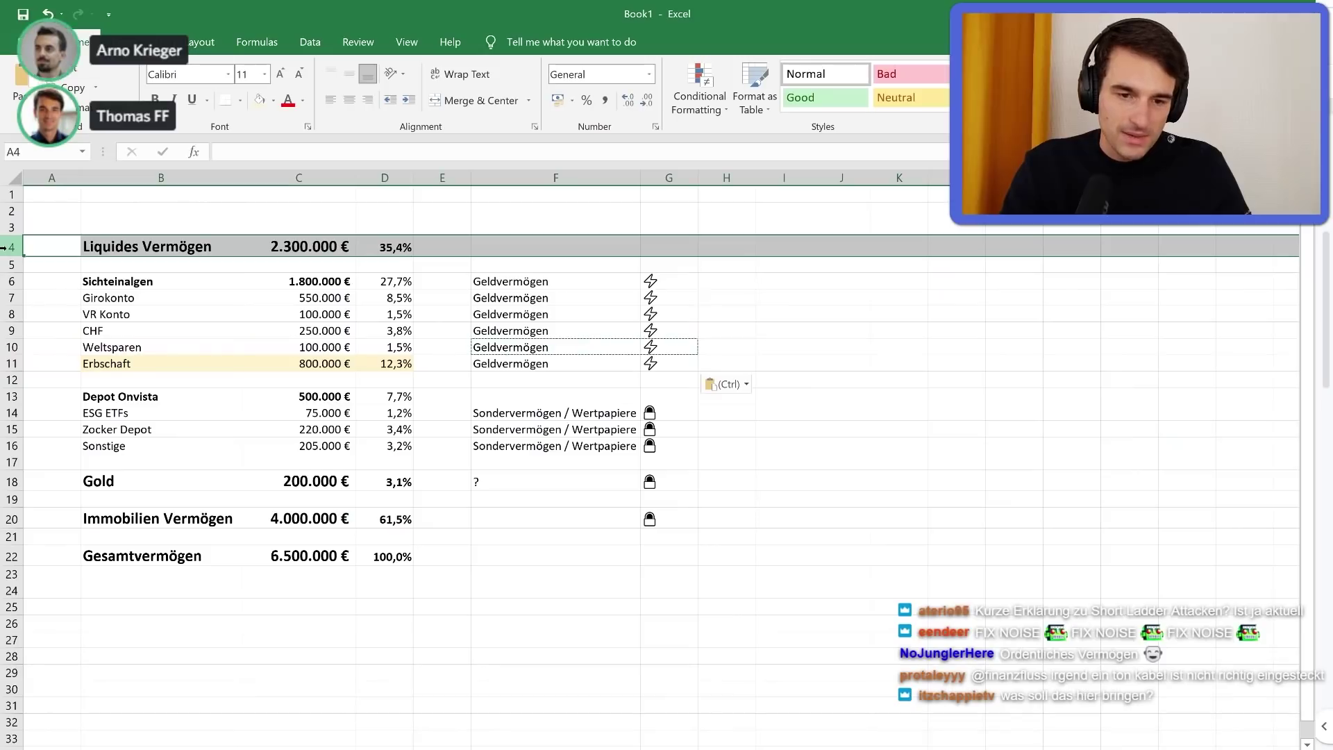
# Go through the amounts from Liquides Vermögen down to Erbschaft and inspect the share formulas of the Erbschaft and Weltsparen rows
pyautogui.click(259, 243)
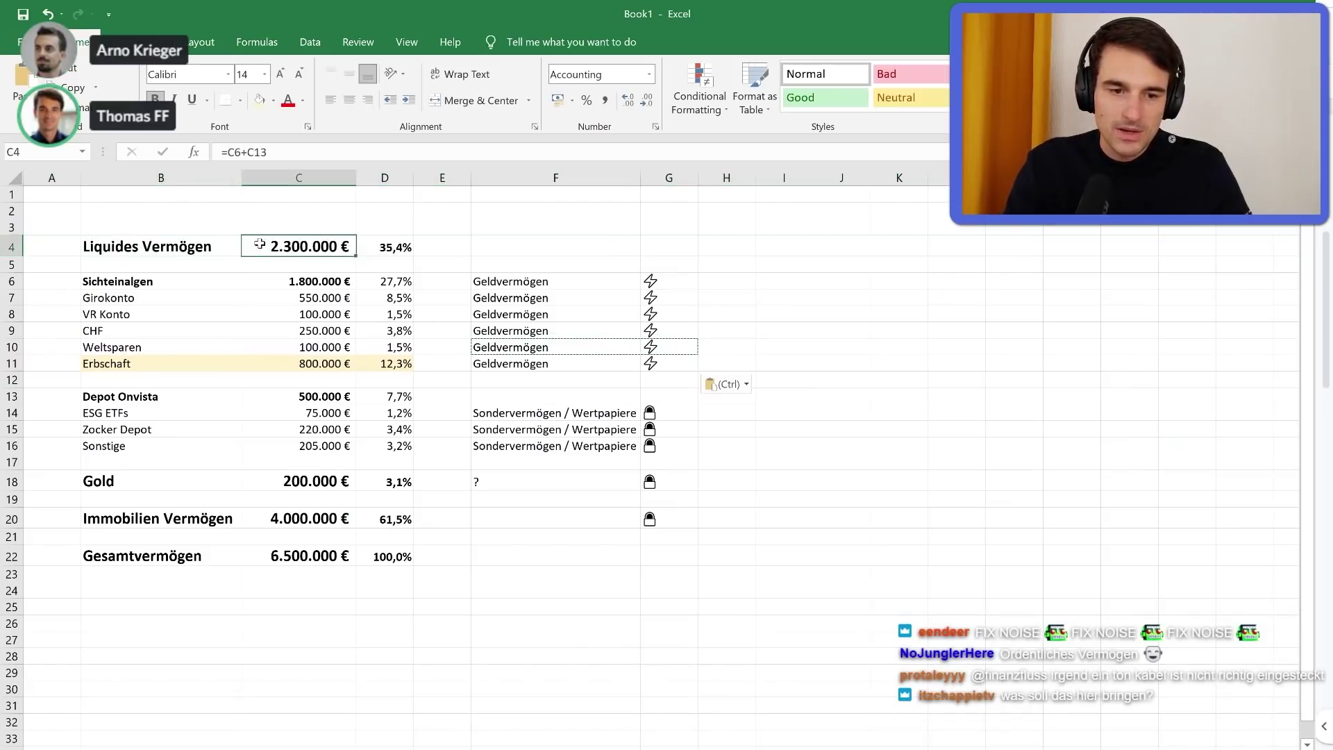
pyautogui.press('Down')
pyautogui.press('Down')
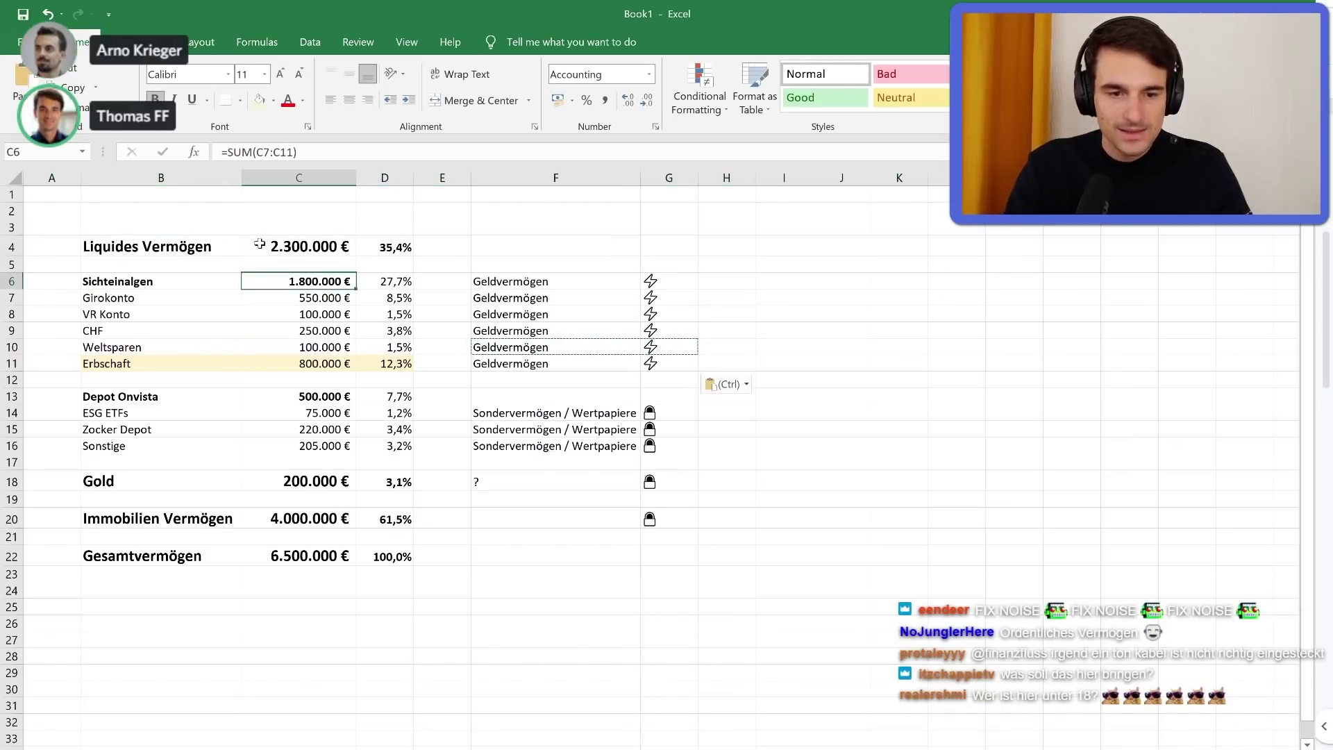
pyautogui.press('Down')
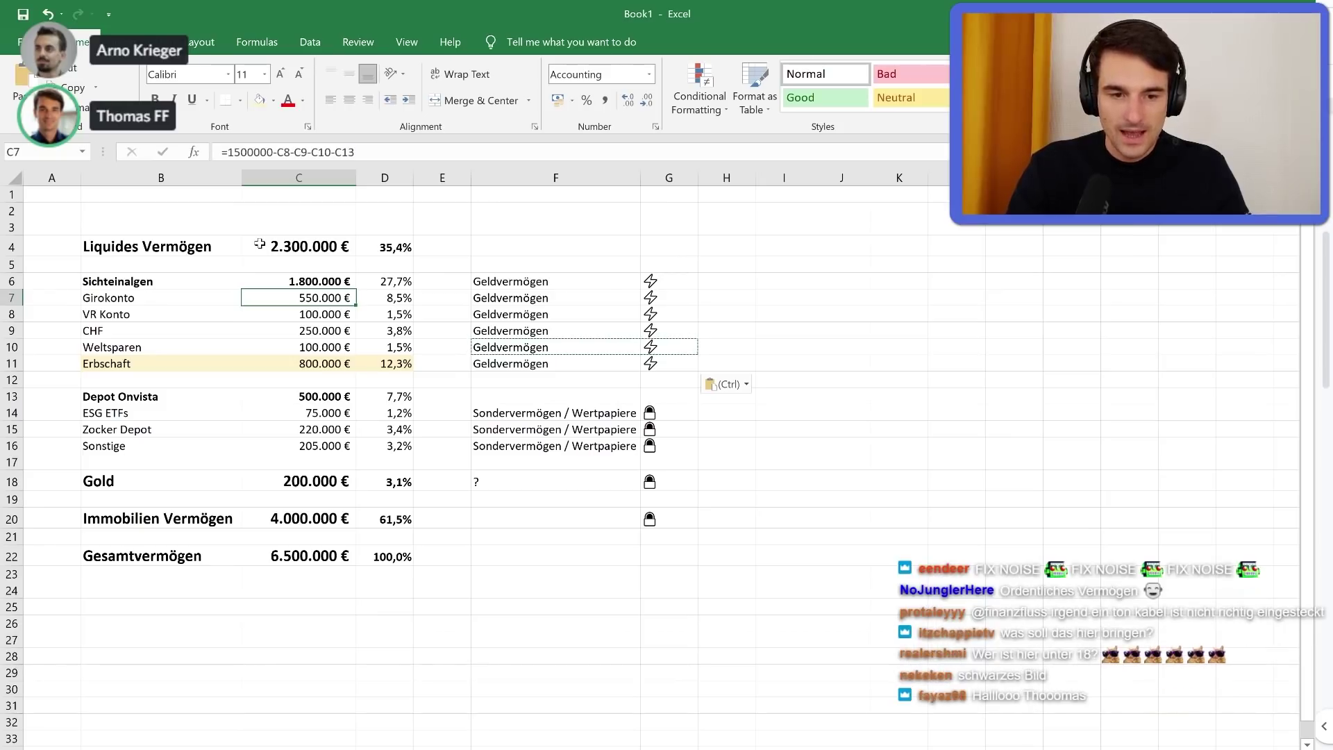
pyautogui.press('Down')
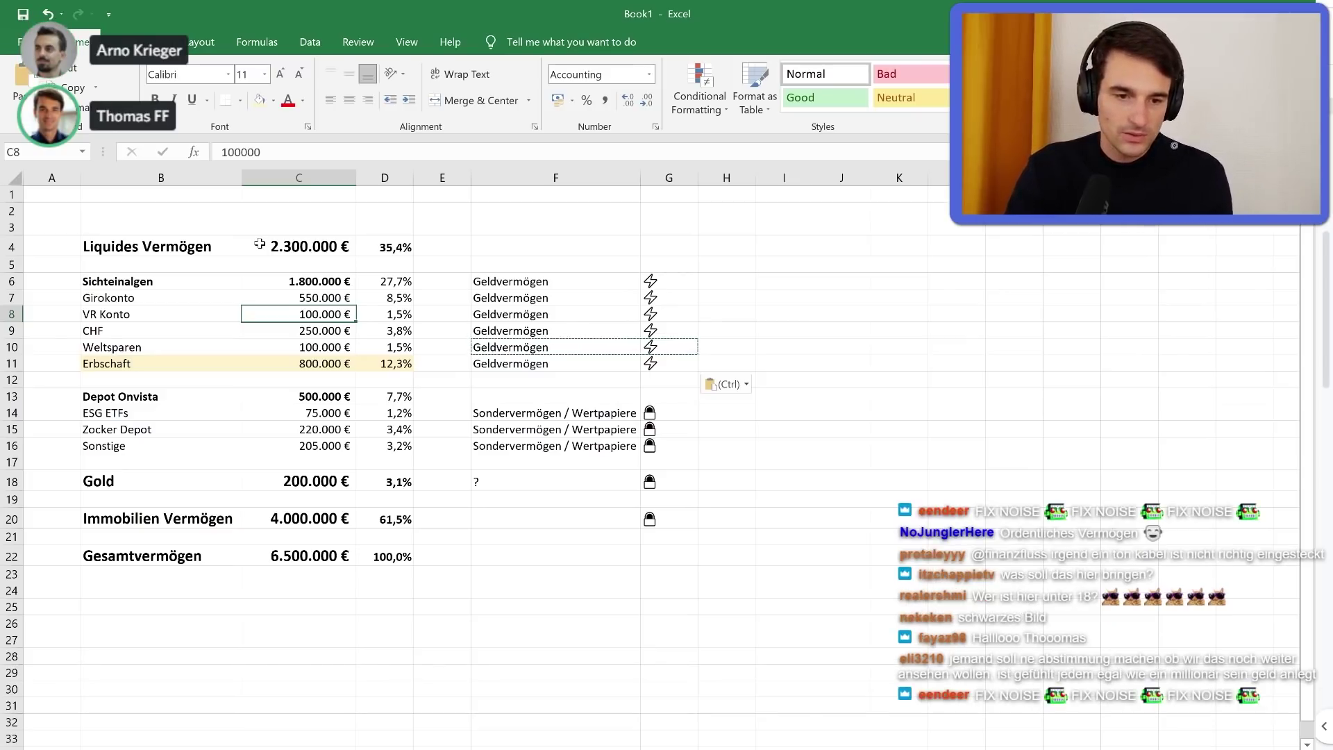
pyautogui.press('Down')
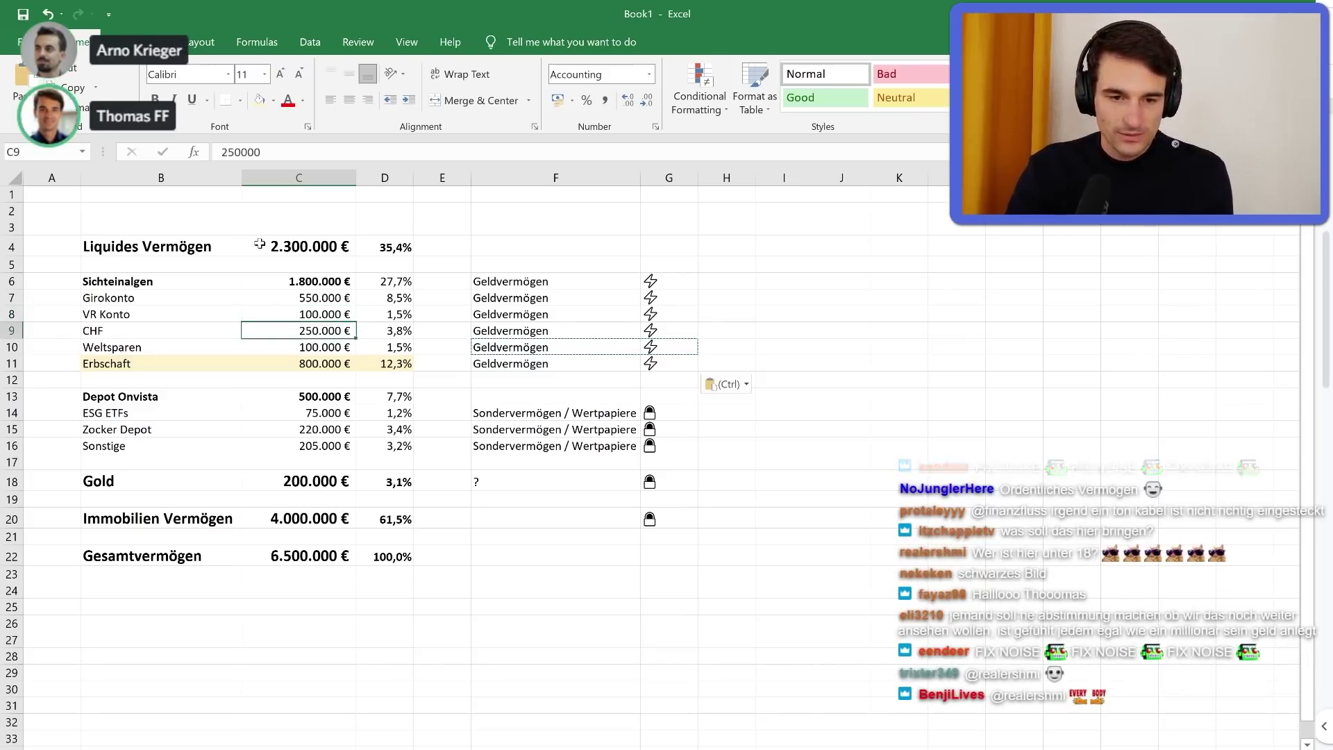
pyautogui.press('Down')
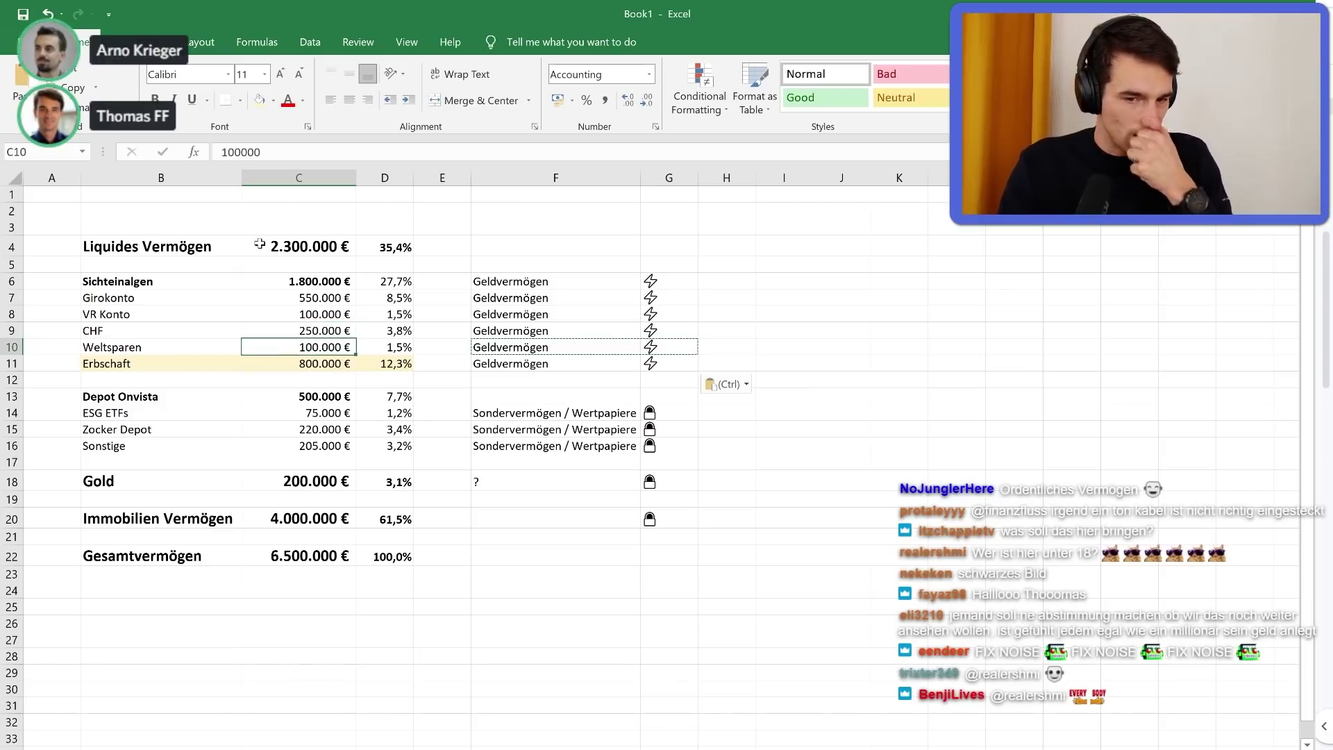
pyautogui.press('Down')
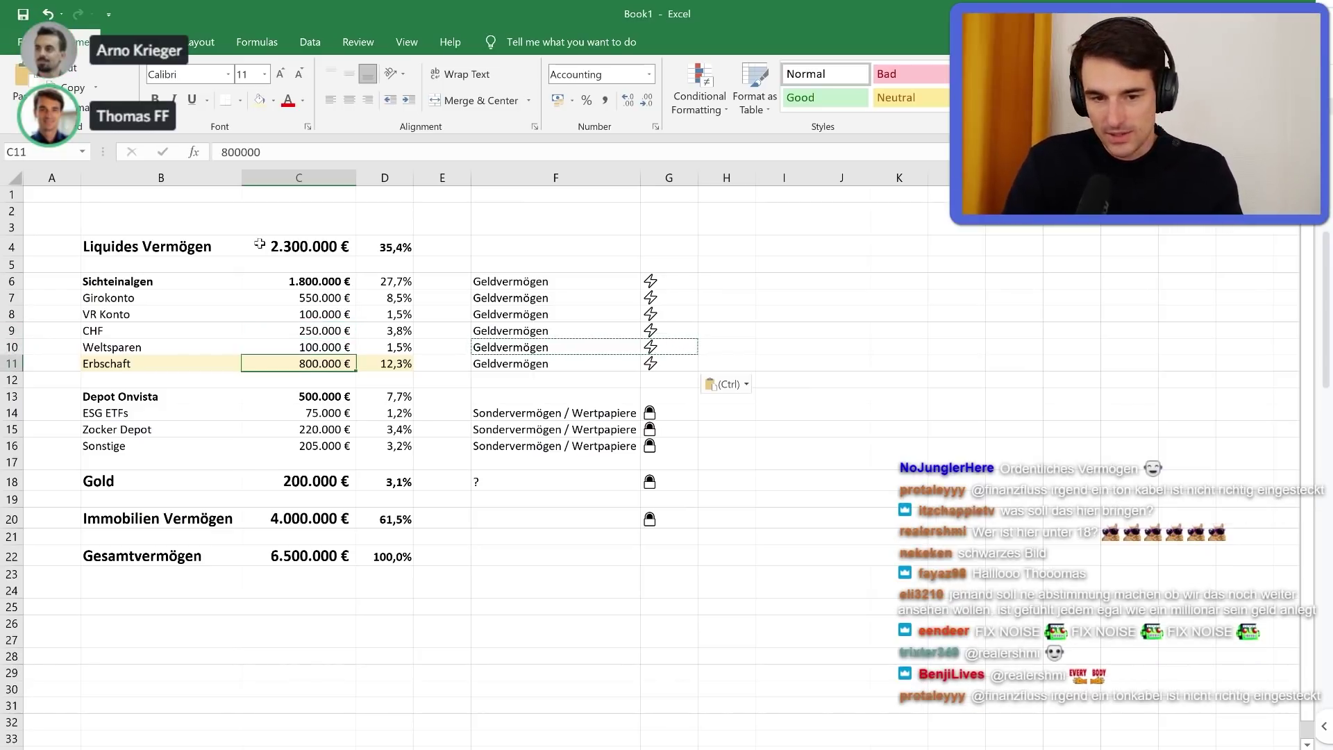
pyautogui.press('Right')
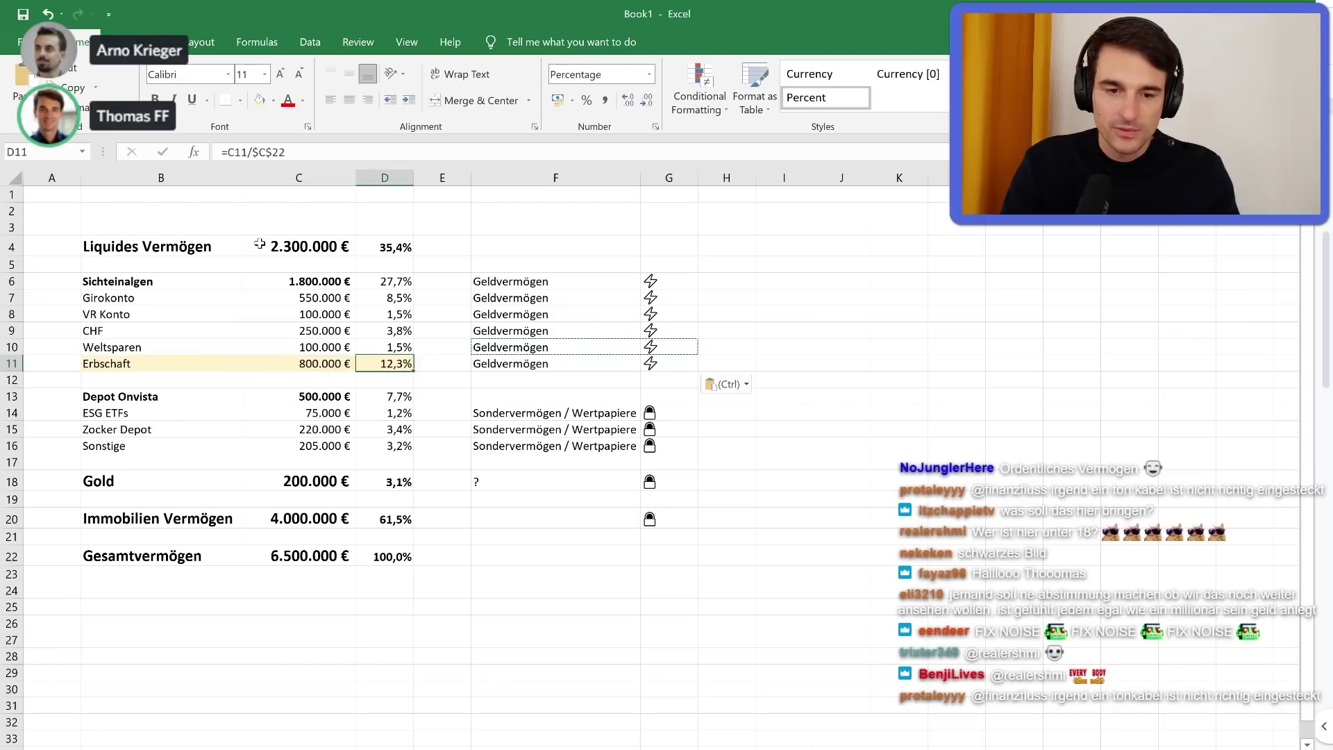
pyautogui.press('F2')
pyautogui.press('Escape')
pyautogui.press('Up')
pyautogui.press('F2')
pyautogui.press('Escape')
# Go through the Depot Onvista, Gold and Immobilien Vermögen amounts, inspecting the formula behind Sonstige
pyautogui.press('Left')
pyautogui.press('Down')
pyautogui.press('Down')
pyautogui.press('Down')
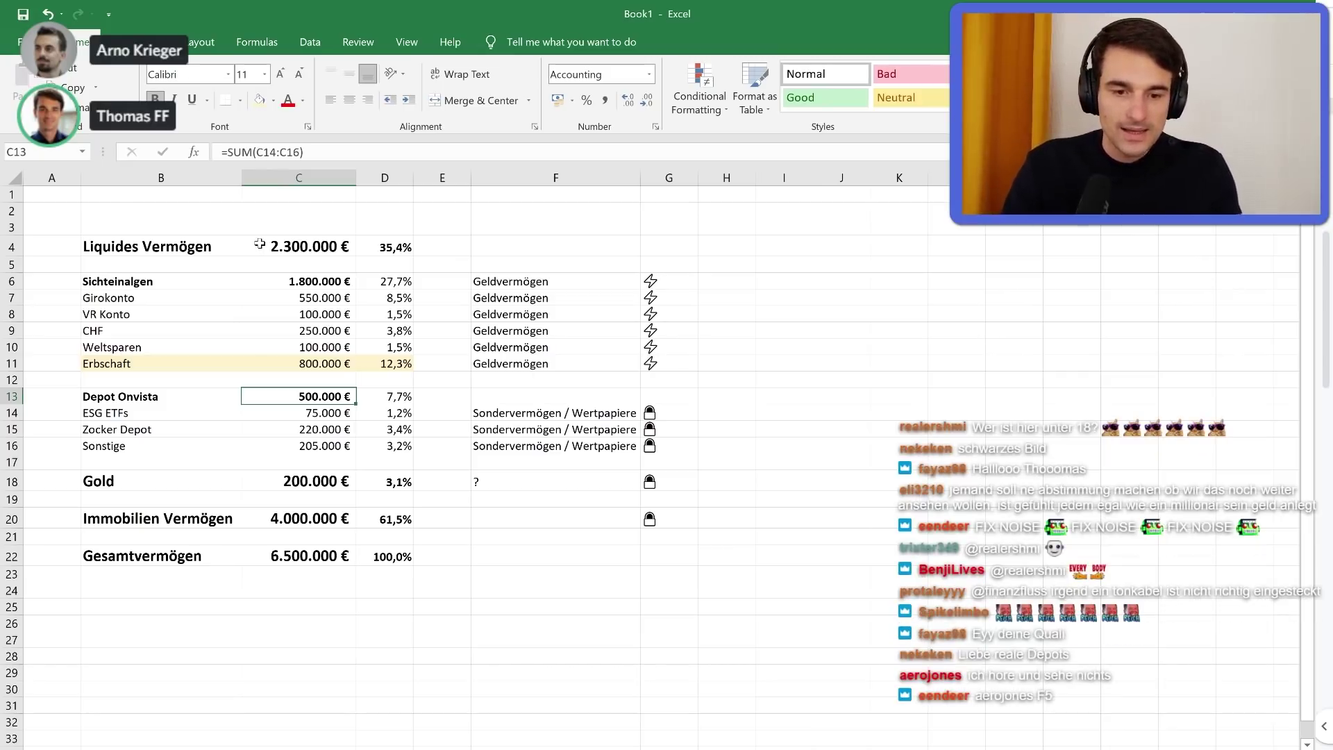
pyautogui.press('Down')
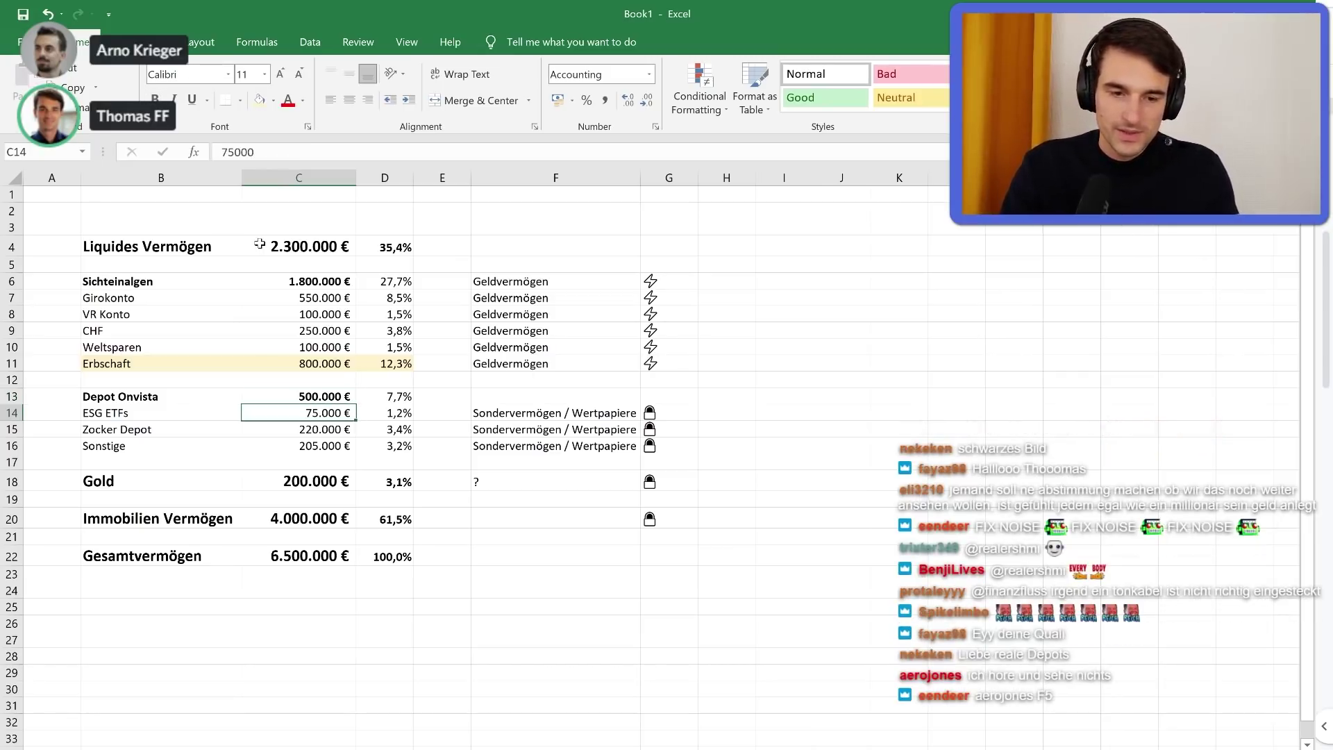
pyautogui.press('Down')
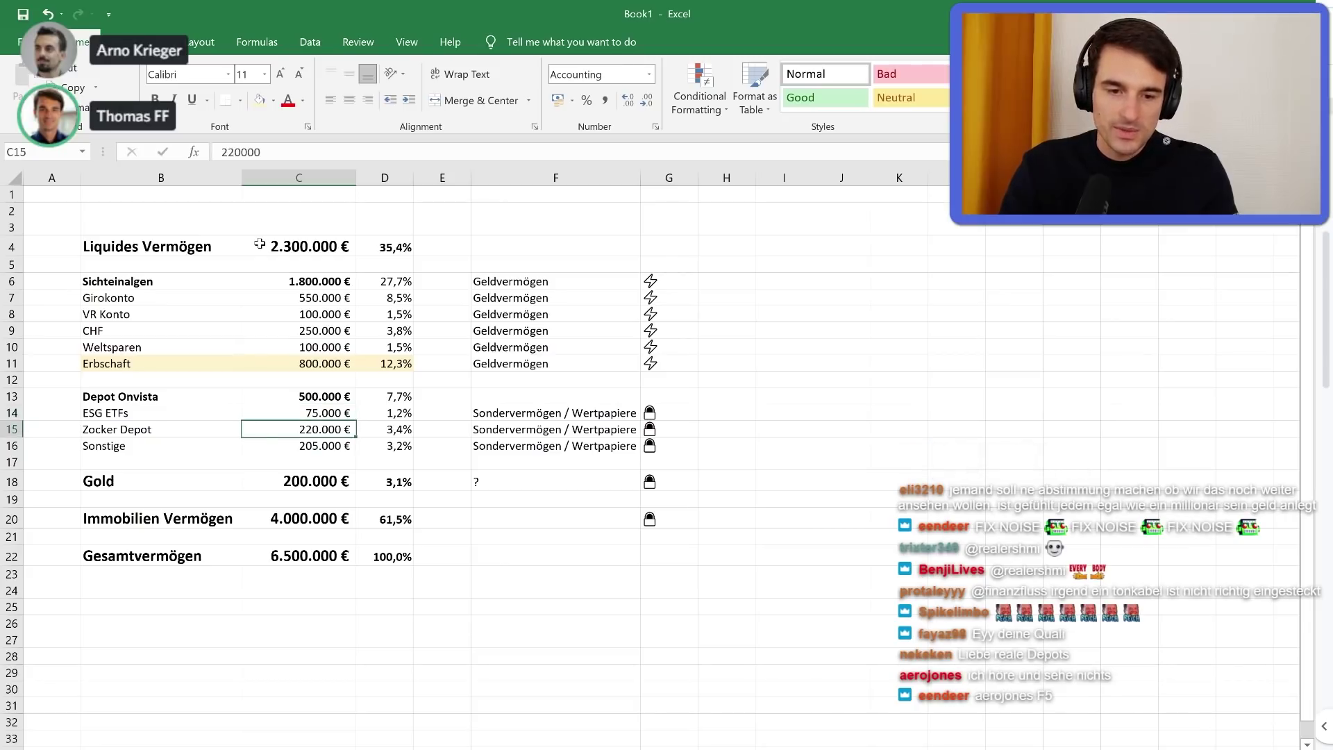
pyautogui.press('Down')
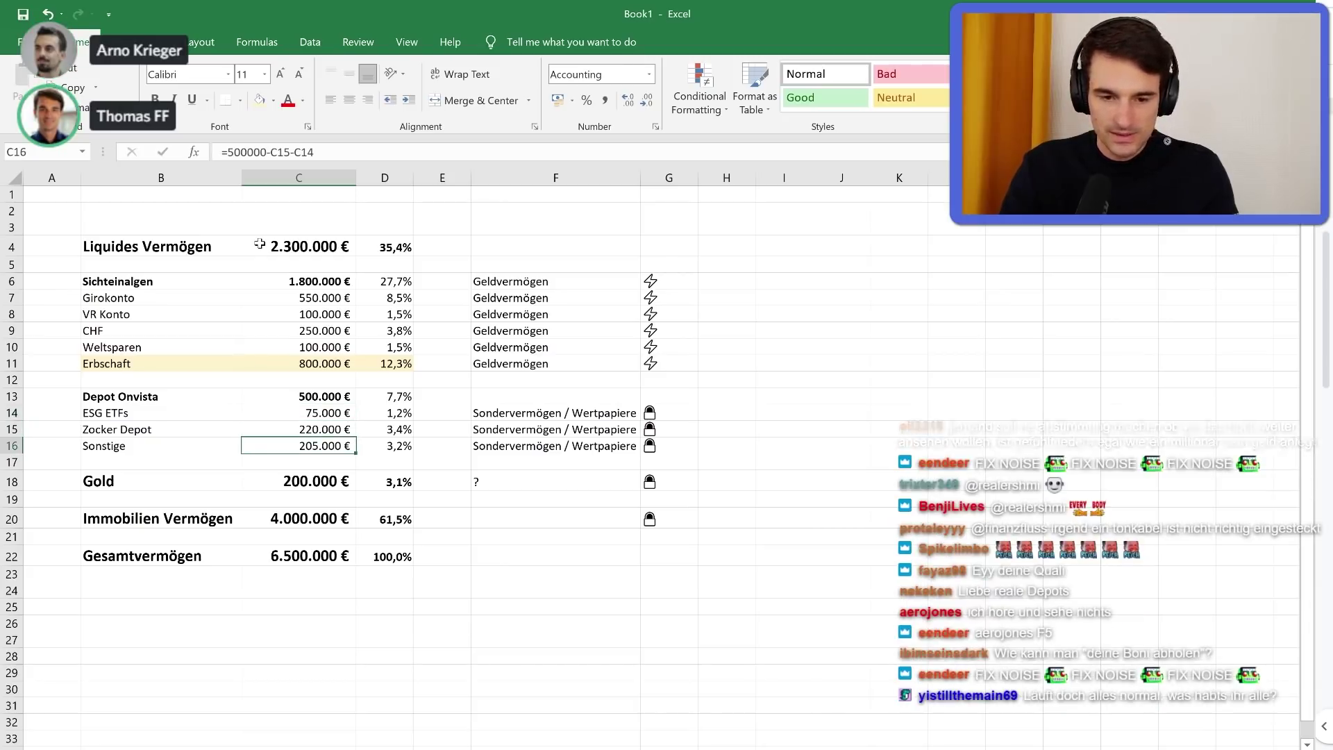
pyautogui.press('F2')
pyautogui.press('Escape')
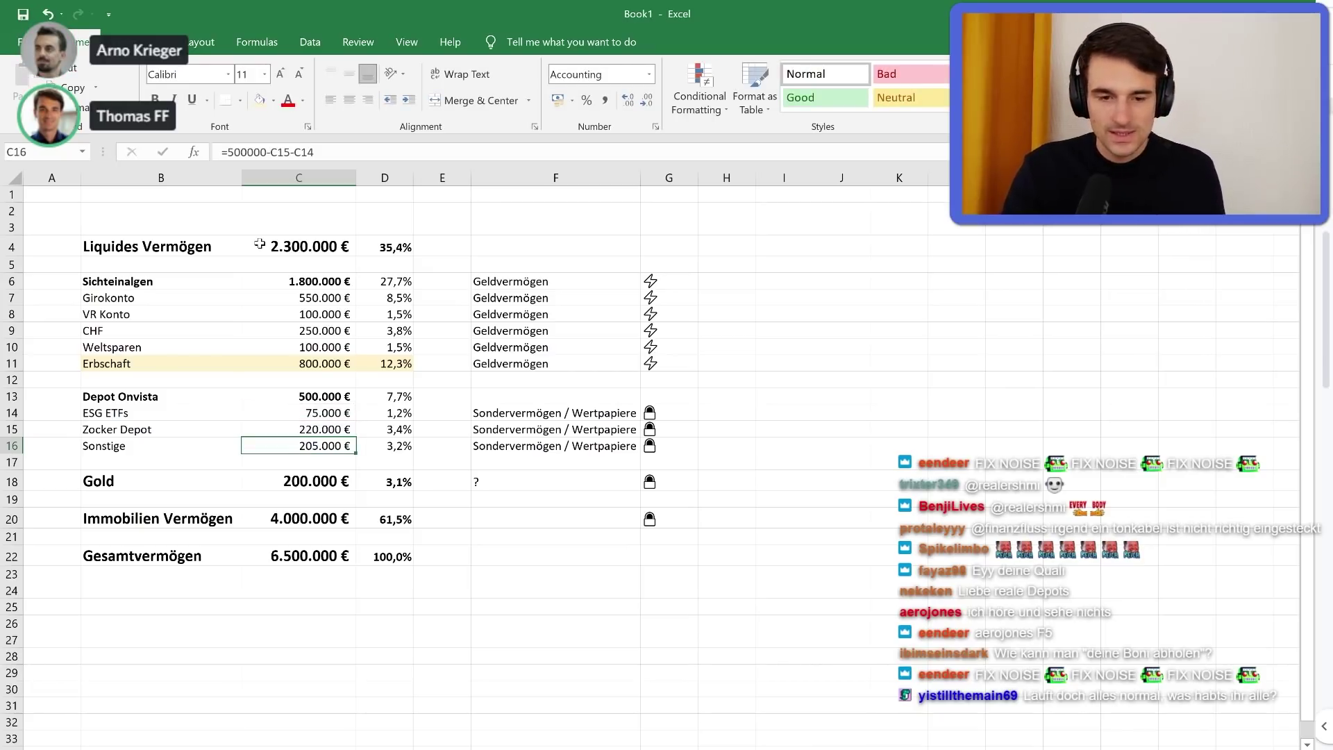
pyautogui.press('Down')
pyautogui.press('Down')
pyautogui.press('Down')
pyautogui.press('Down')
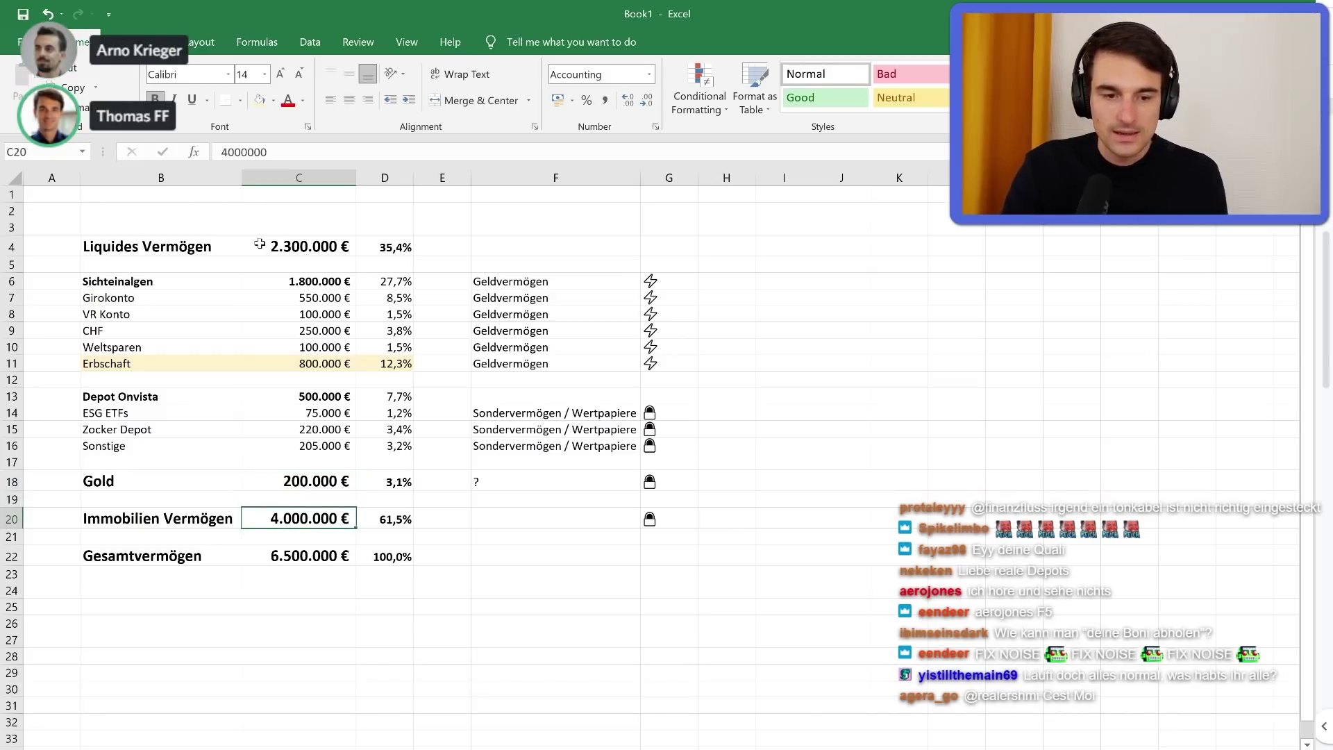
# Extend the Erbschaft row's light yellow fill to its Geldvermögen label and symbol cells, F11:G11
pyautogui.press('Right')
pyautogui.press('Right')
pyautogui.press('Right')
pyautogui.press('Up')
pyautogui.press('Up')
pyautogui.press('Up')
pyautogui.press('Up')
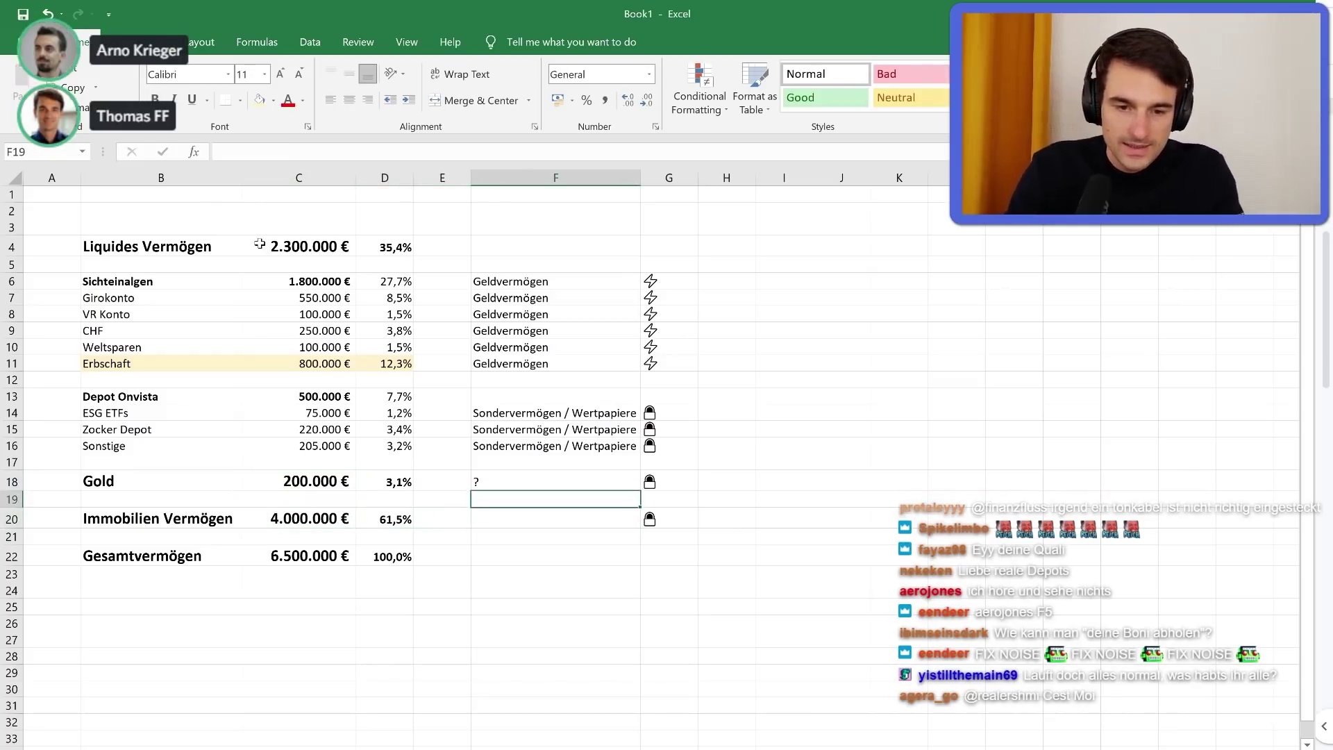
pyautogui.press('Up')
pyautogui.press('Up')
pyautogui.press('Up')
pyautogui.press('Up')
pyautogui.press('Up')
pyautogui.hotkey('shift', 'Right')
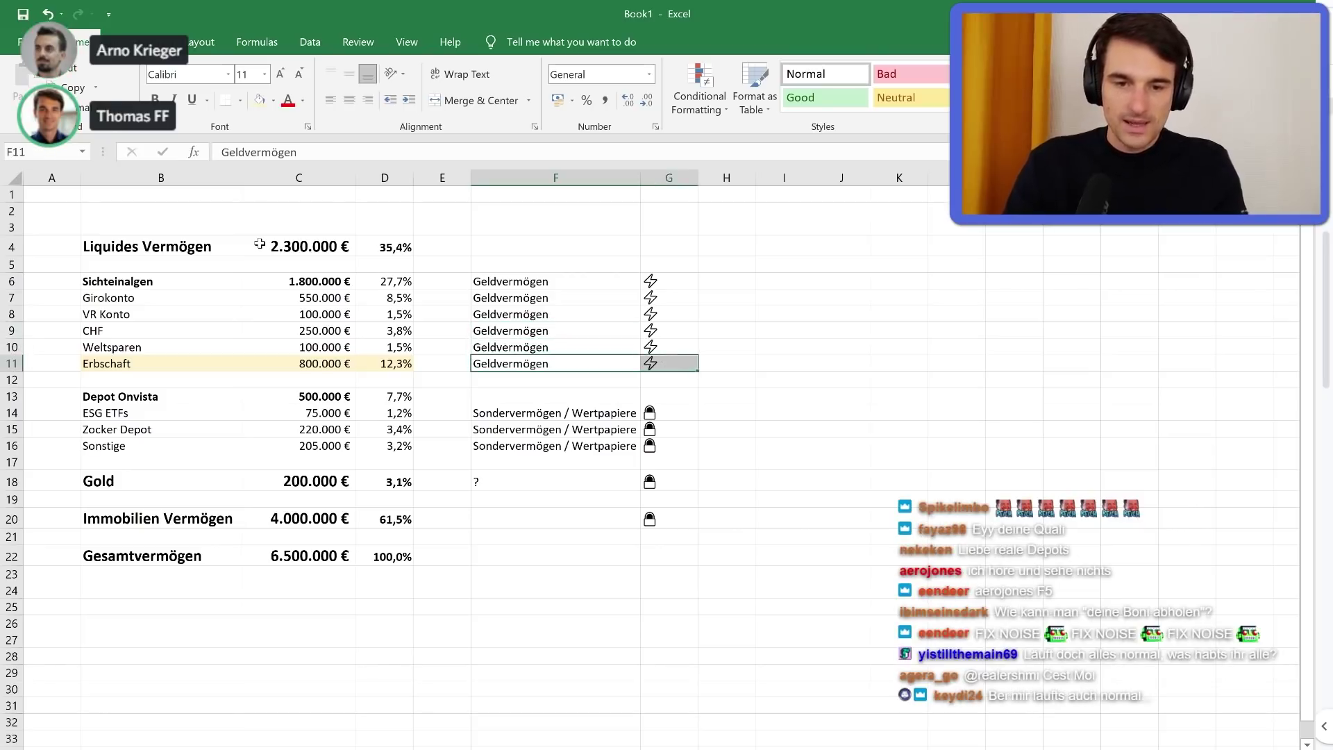
pyautogui.click(263, 106)
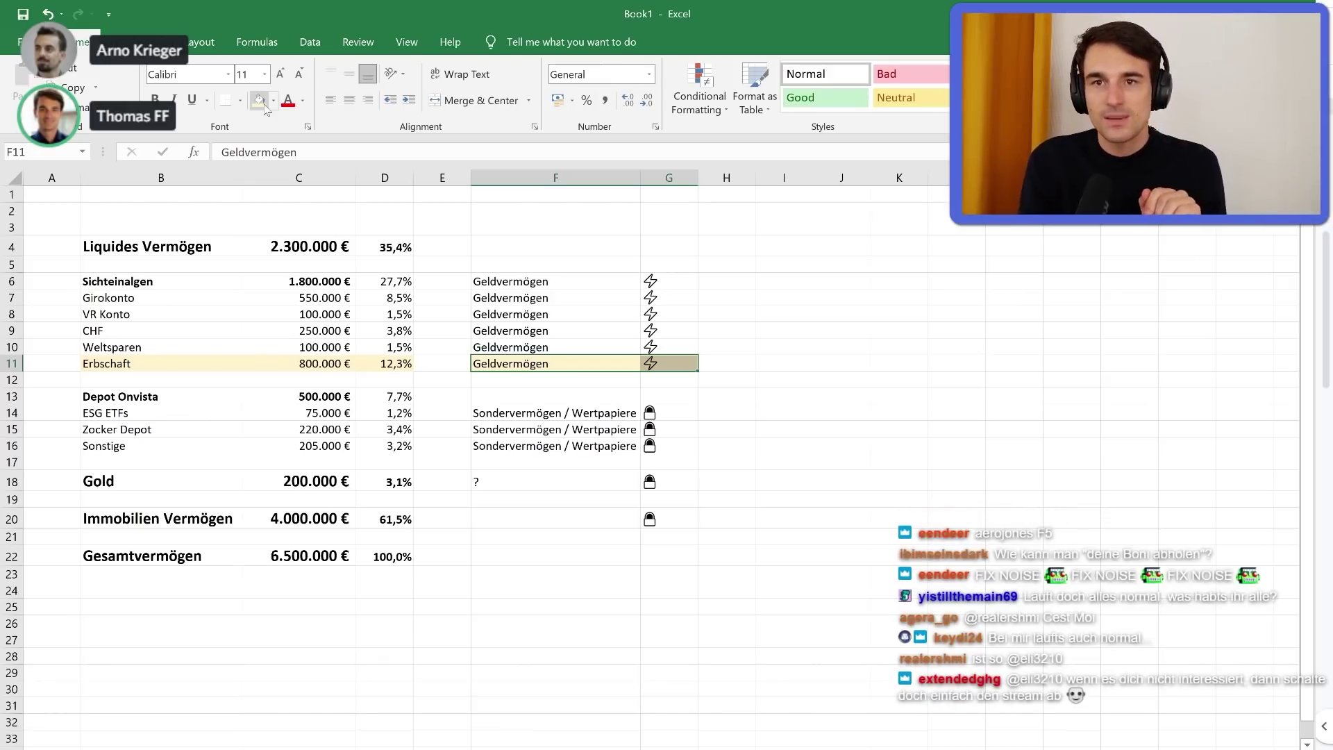
# Hide the worksheet's gridlines
pyautogui.hotkey('alt', 'w')
pyautogui.press('v')
pyautogui.press('g')
pyautogui.click(687, 590)
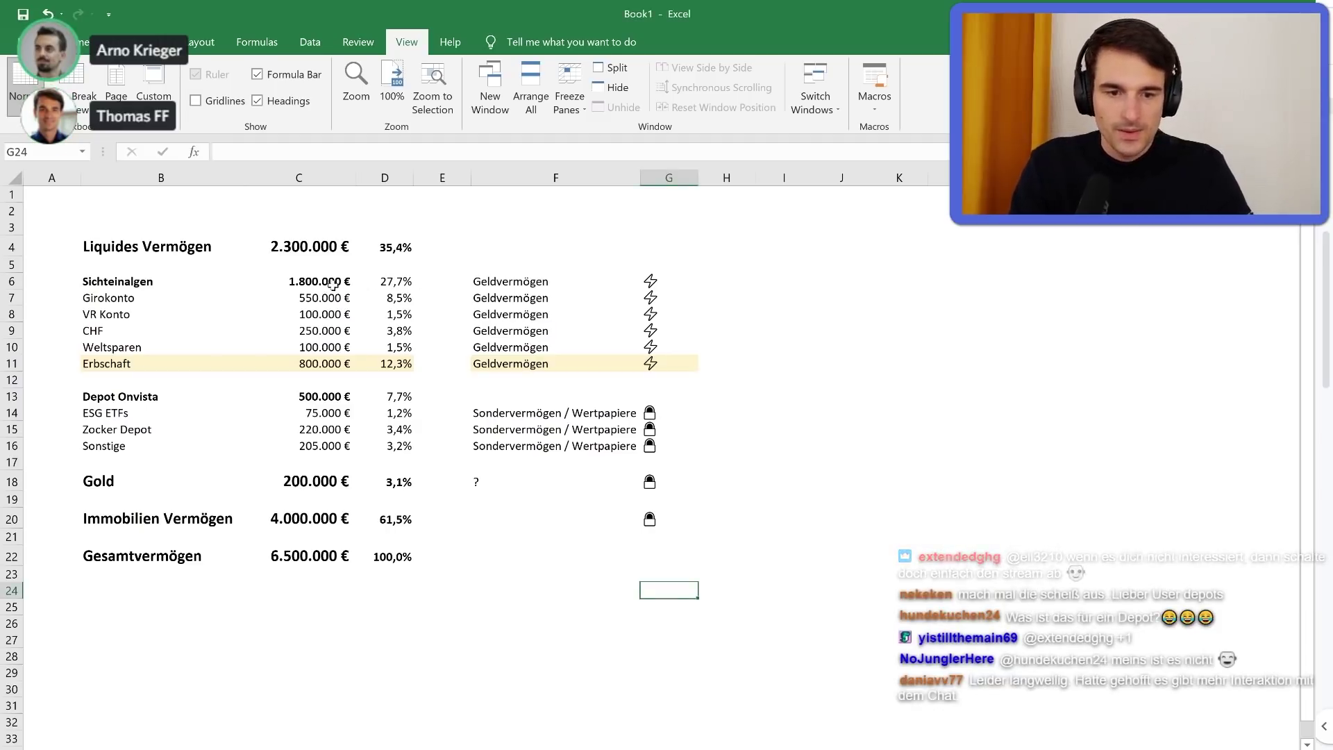
pyautogui.moveTo(330, 280); pyautogui.dragTo(343, 366)
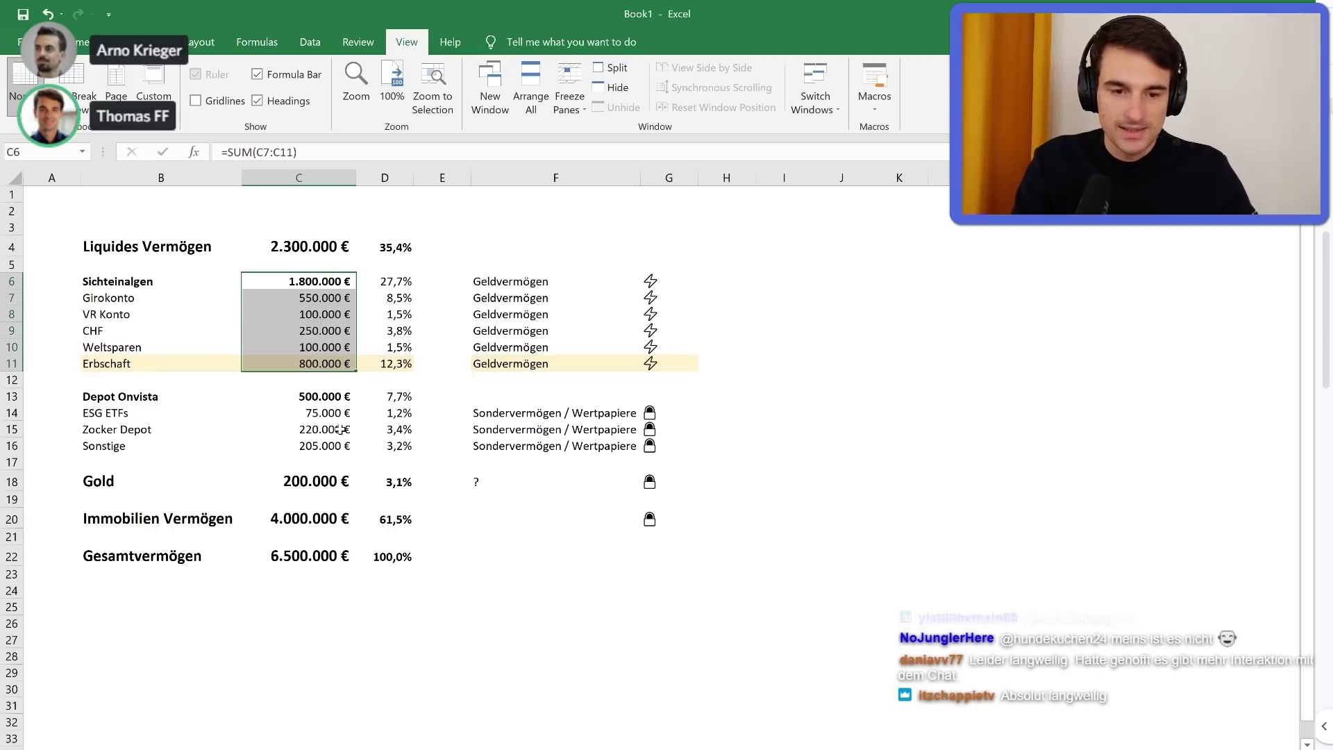
pyautogui.click(753, 300)
pyautogui.click(333, 362)
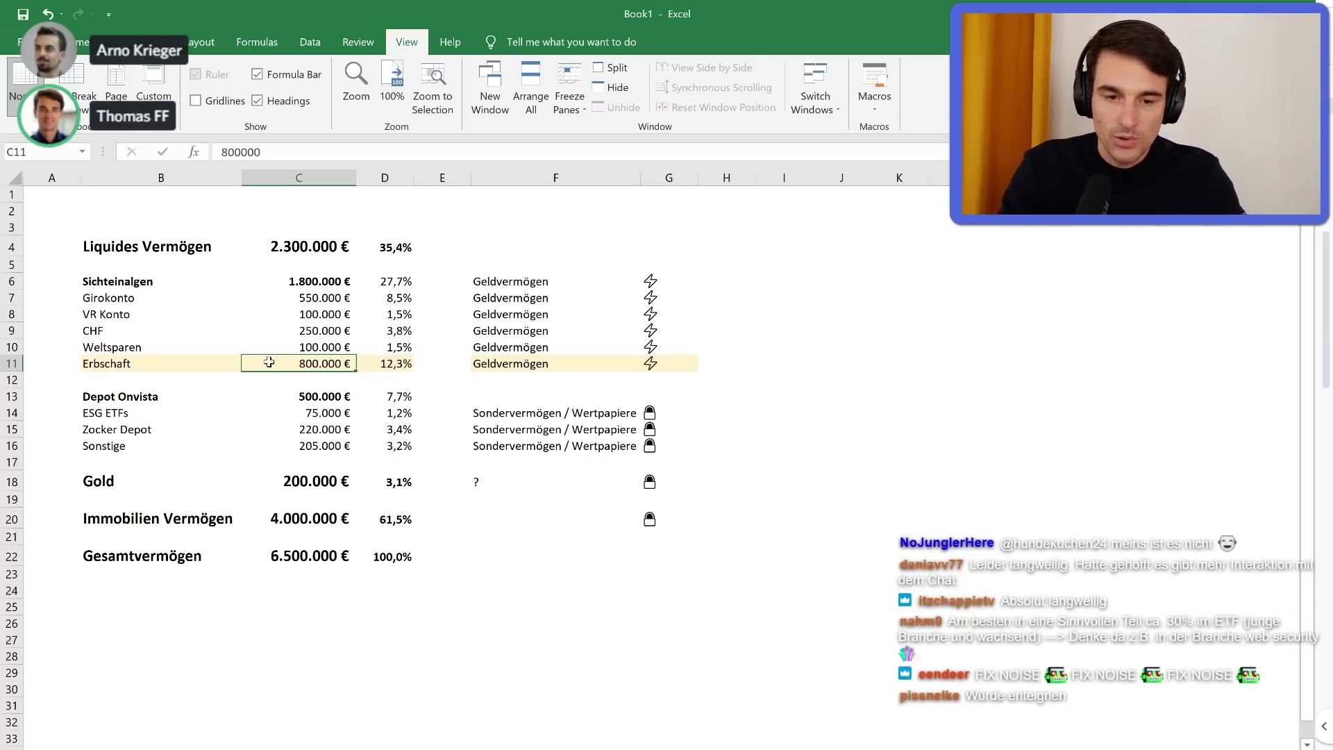
pyautogui.moveTo(198, 415); pyautogui.dragTo(197, 441)
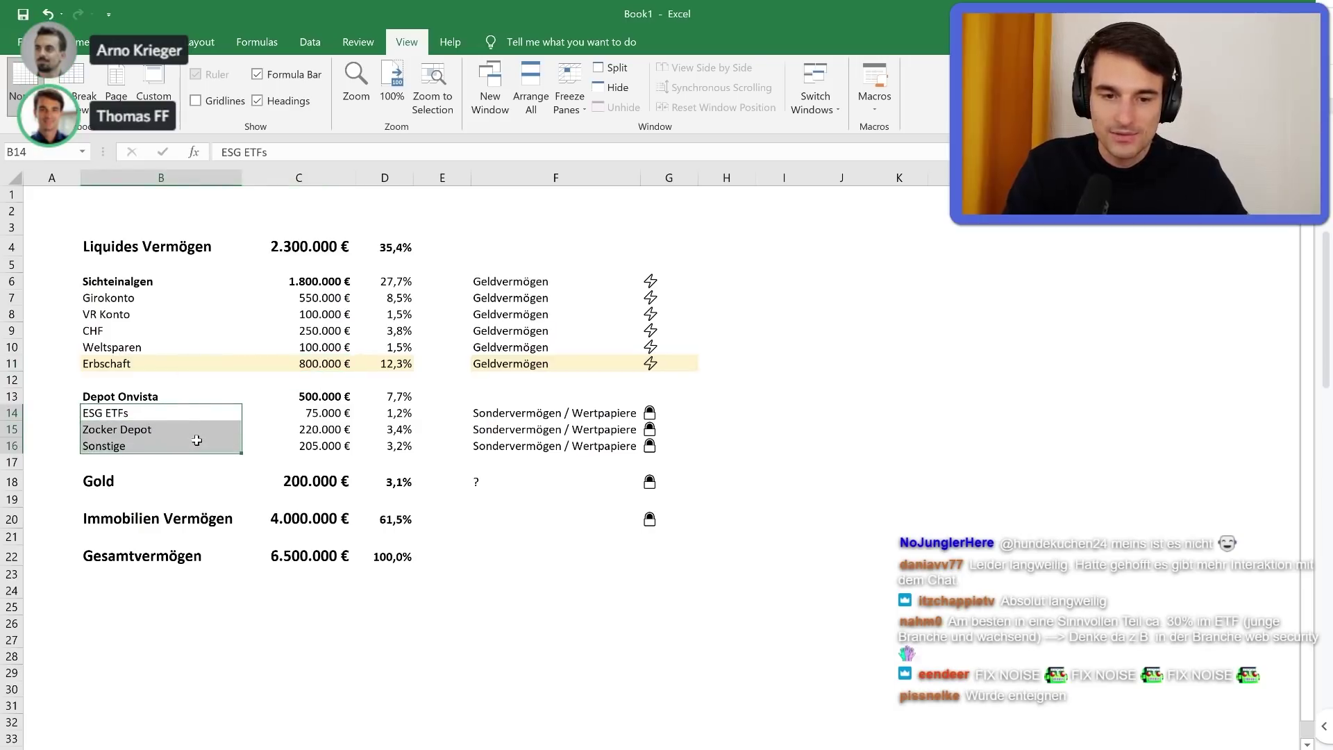
pyautogui.click(340, 396)
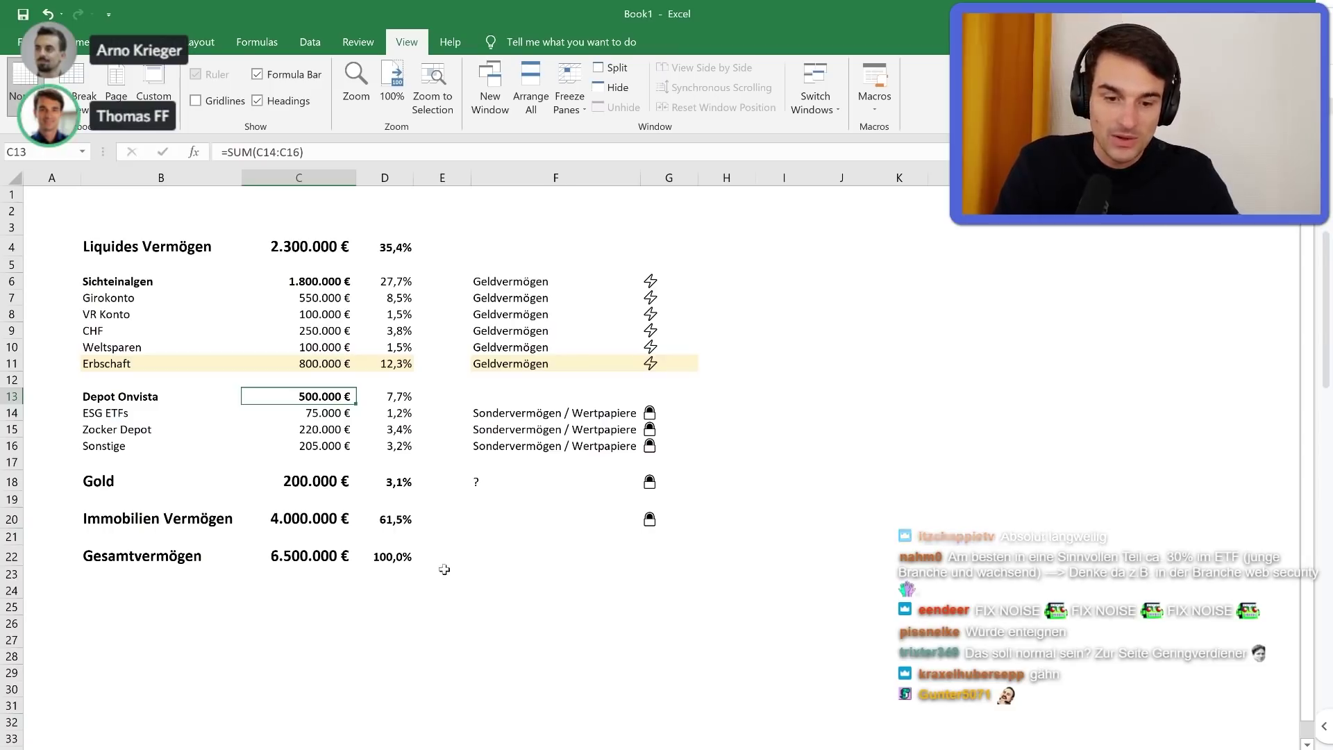
# Calculate one percent of Liquides Vermögen in D25 with =C4*0,01 and show the result with fewer decimals
pyautogui.click(389, 603)
pyautogui.write('=')
pyautogui.press('Up')
pyautogui.press('Up')
pyautogui.press('Up')
pyautogui.press('Up')
pyautogui.press('Left')
pyautogui.press('Up')
pyautogui.press('Up')
pyautogui.press('Up')
pyautogui.press('Up')
pyautogui.press('Up')
pyautogui.press('Up')
pyautogui.press('Up')
pyautogui.press('Up')
pyautogui.press('Up')
pyautogui.press('Up')
pyautogui.press('Up')
pyautogui.press('Up')
pyautogui.press('Up')
pyautogui.press('Up')
pyautogui.press('Up')
pyautogui.press('Up')
pyautogui.press('Up')
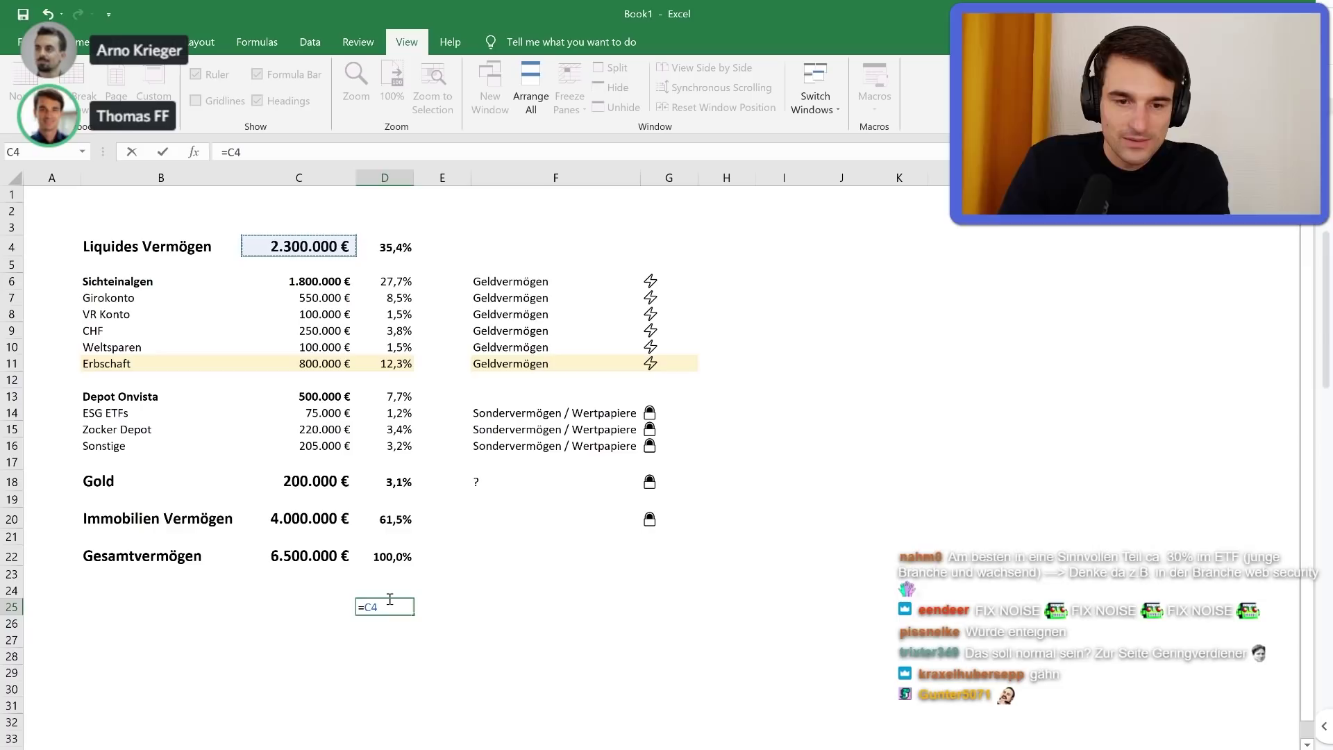
pyautogui.write('*0,01')
pyautogui.hotkey('ctrl', 'Return')
pyautogui.click(82, 41)
pyautogui.click(646, 102)
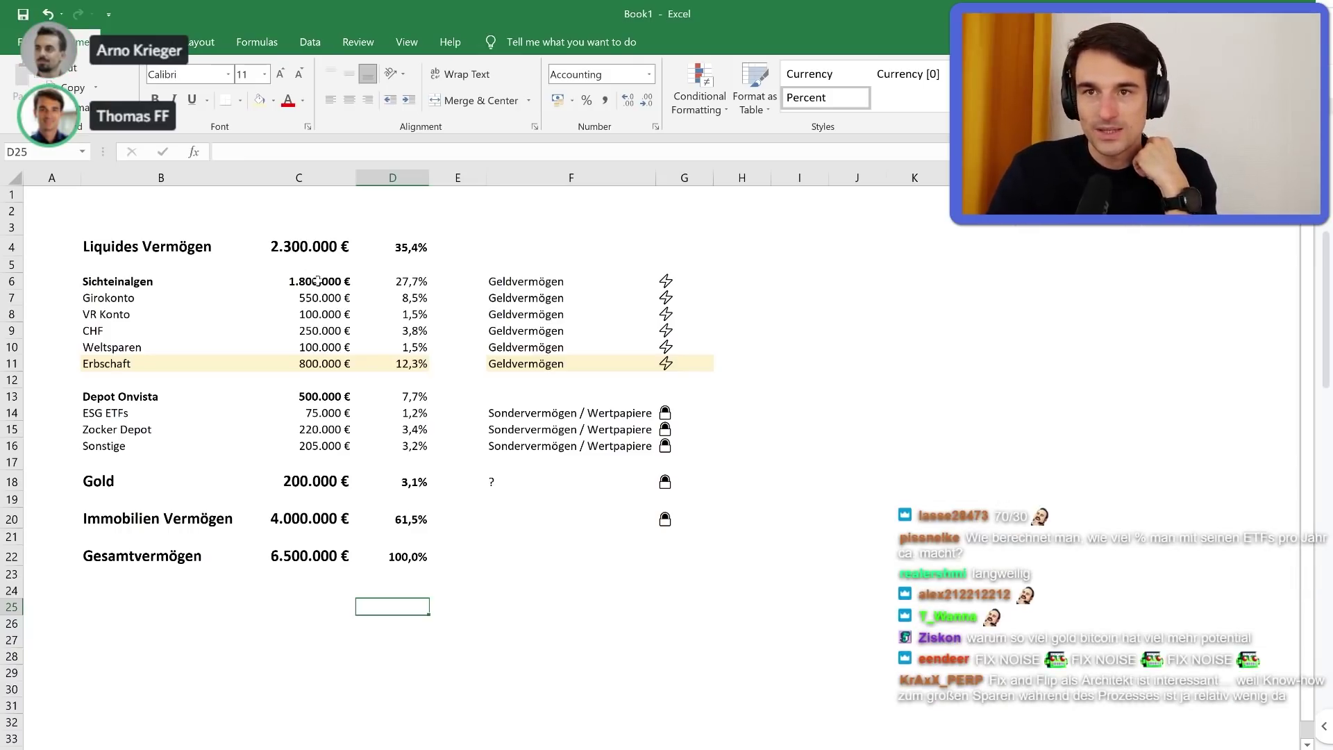
# Clear the asset-class labels and symbols, including their fill, from F3:G26
pyautogui.click(343, 739)
pyautogui.moveTo(528, 227); pyautogui.dragTo(673, 619)
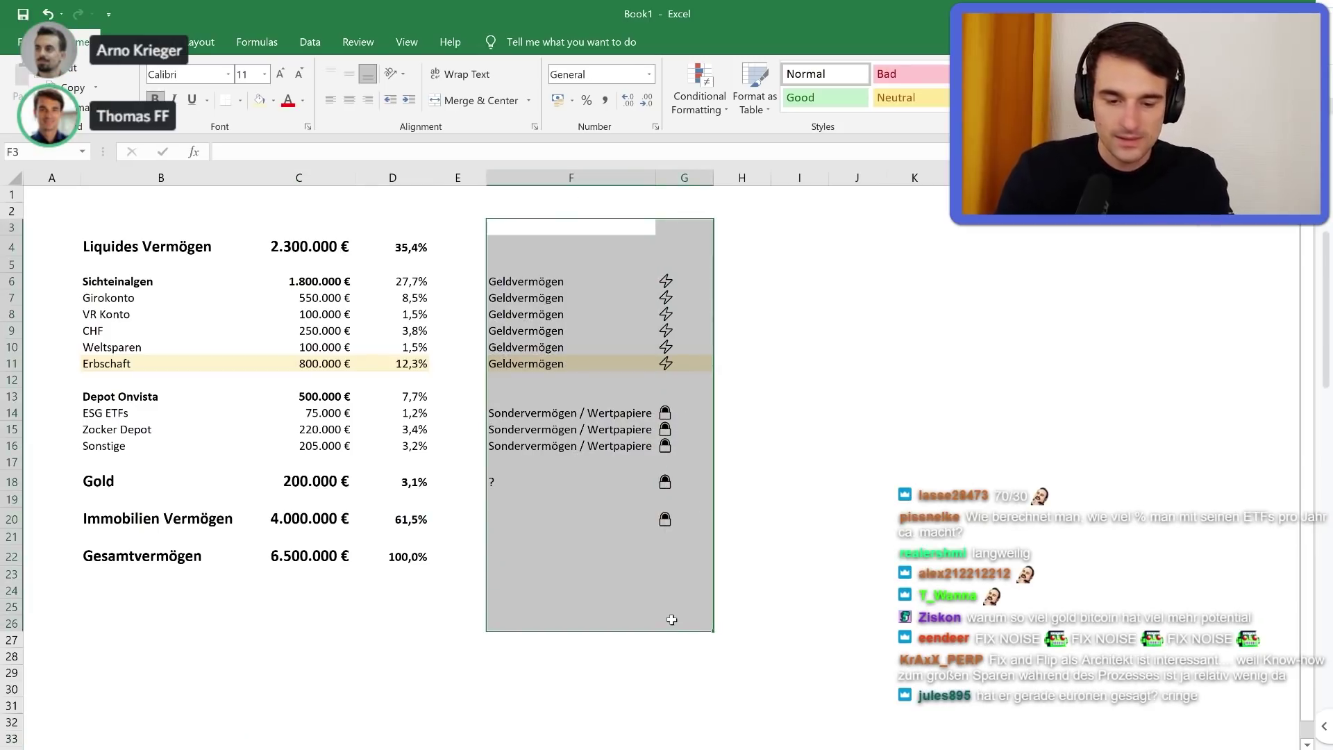
pyautogui.press('Delete')
pyautogui.click(596, 517)
# Duplicate the wealth table B4:D22 beside the original, starting at F4
pyautogui.moveTo(132, 250); pyautogui.dragTo(371, 553)
pyautogui.hotkey('ctrl', 'c')
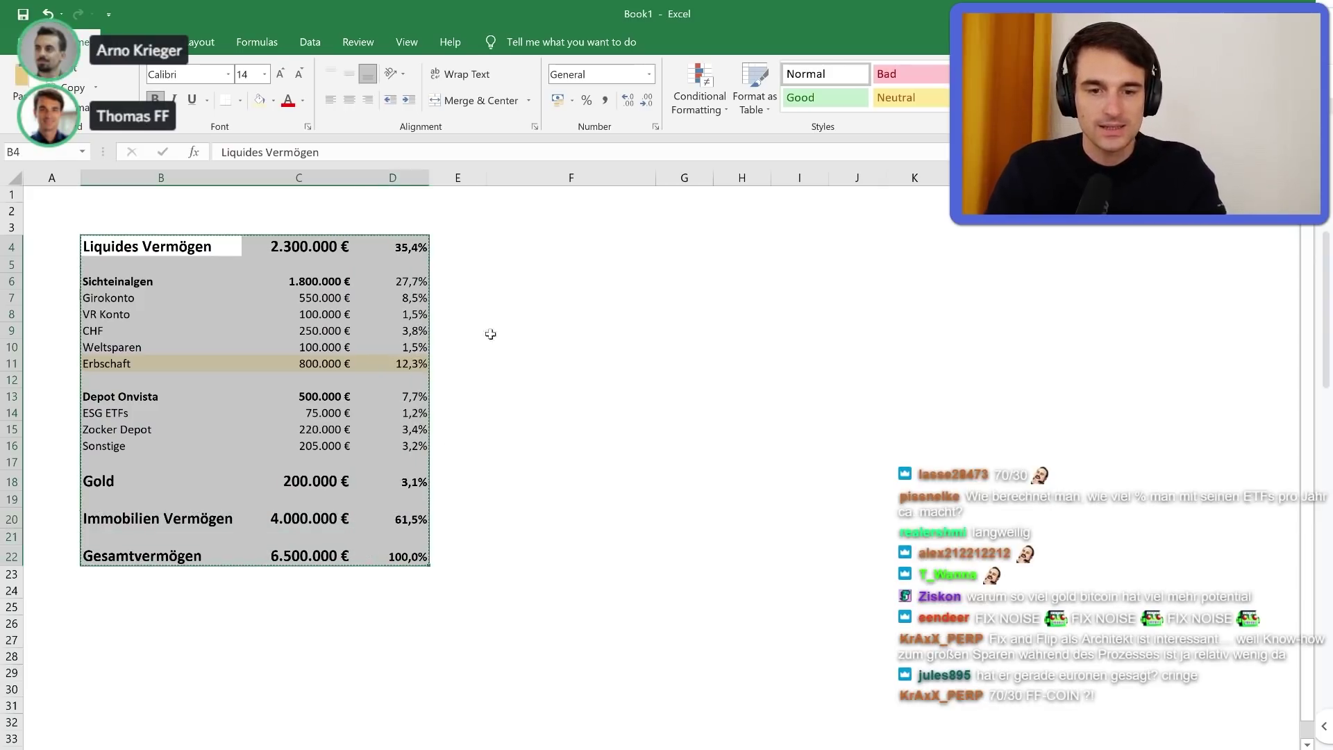
pyautogui.click(529, 244)
pyautogui.hotkey('ctrl', 'v')
pyautogui.click(878, 314)
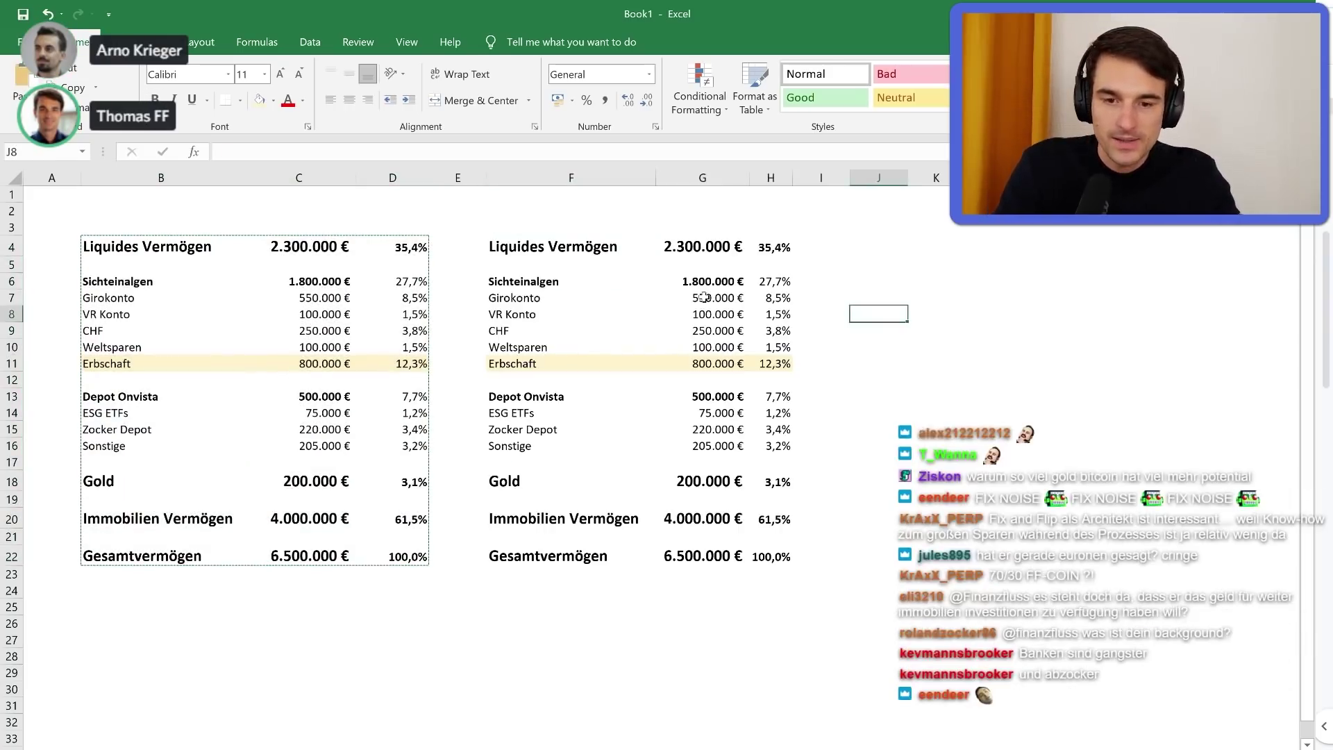
# Clear the VR Konto entry with its amount and share from the copied table, F8:H8
pyautogui.click(716, 299)
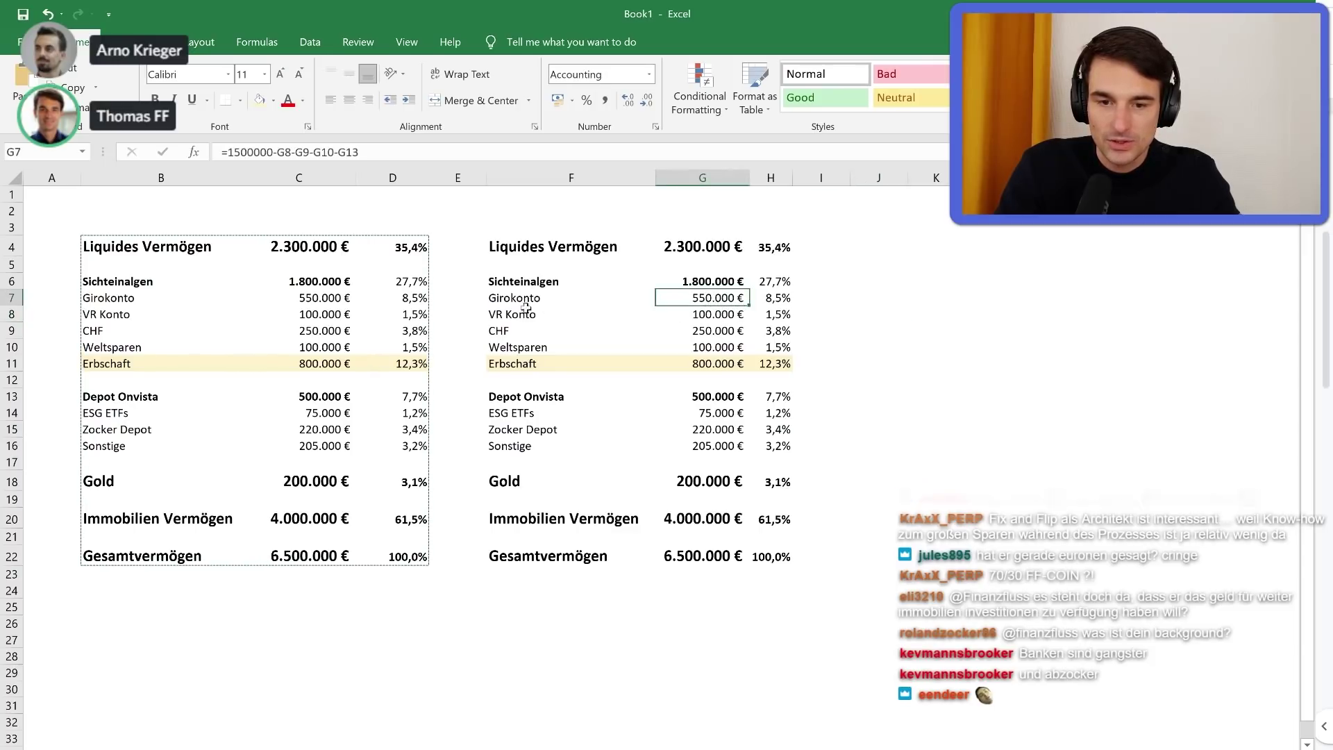
pyautogui.press('Down')
pyautogui.press('Left')
pyautogui.hotkey('shift', 'Right')
pyautogui.hotkey('shift', 'Right')
pyautogui.press('Delete')
# Add a BTC position with the amount 180000 in row 8 of the copied table and remove the label's bold formatting
pyautogui.press('Down')
pyautogui.hotkey('shift', 'Right')
pyautogui.hotkey('shift', 'Right')
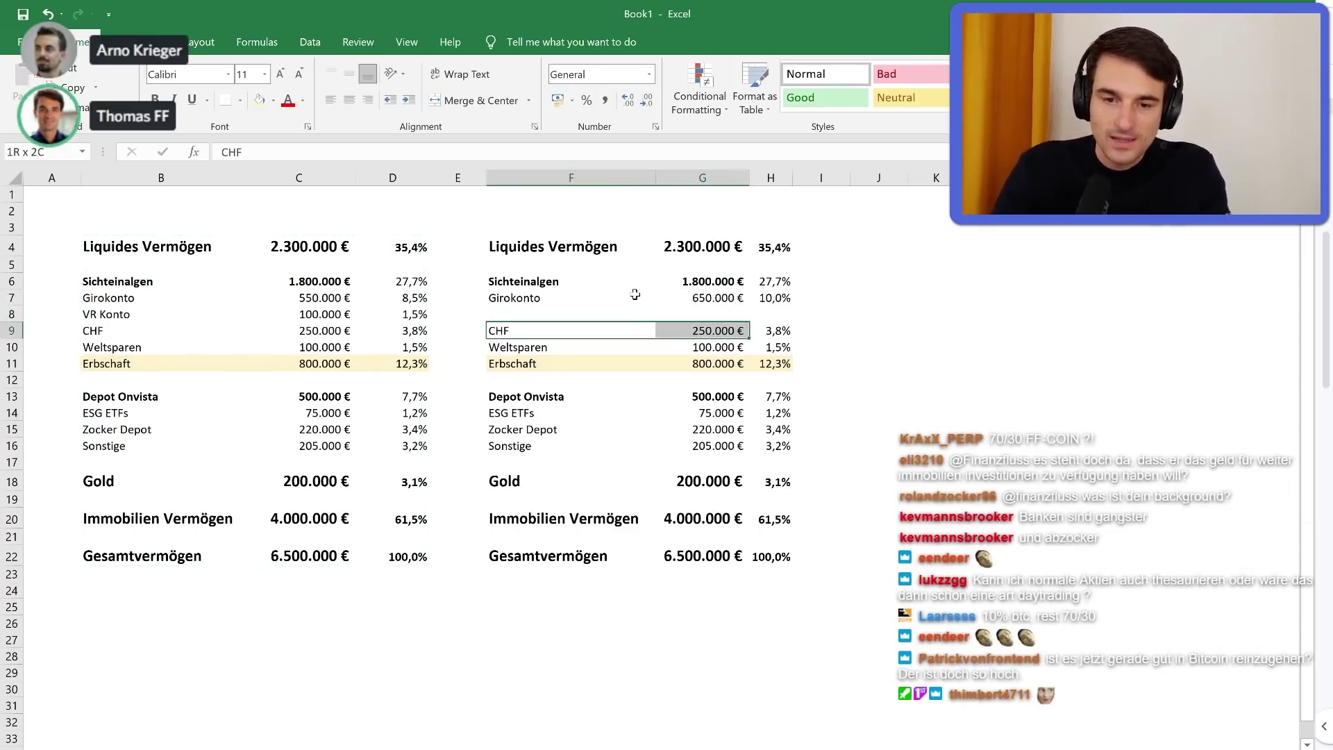
pyautogui.press('Down')
pyautogui.press('Up')
pyautogui.press('Up')
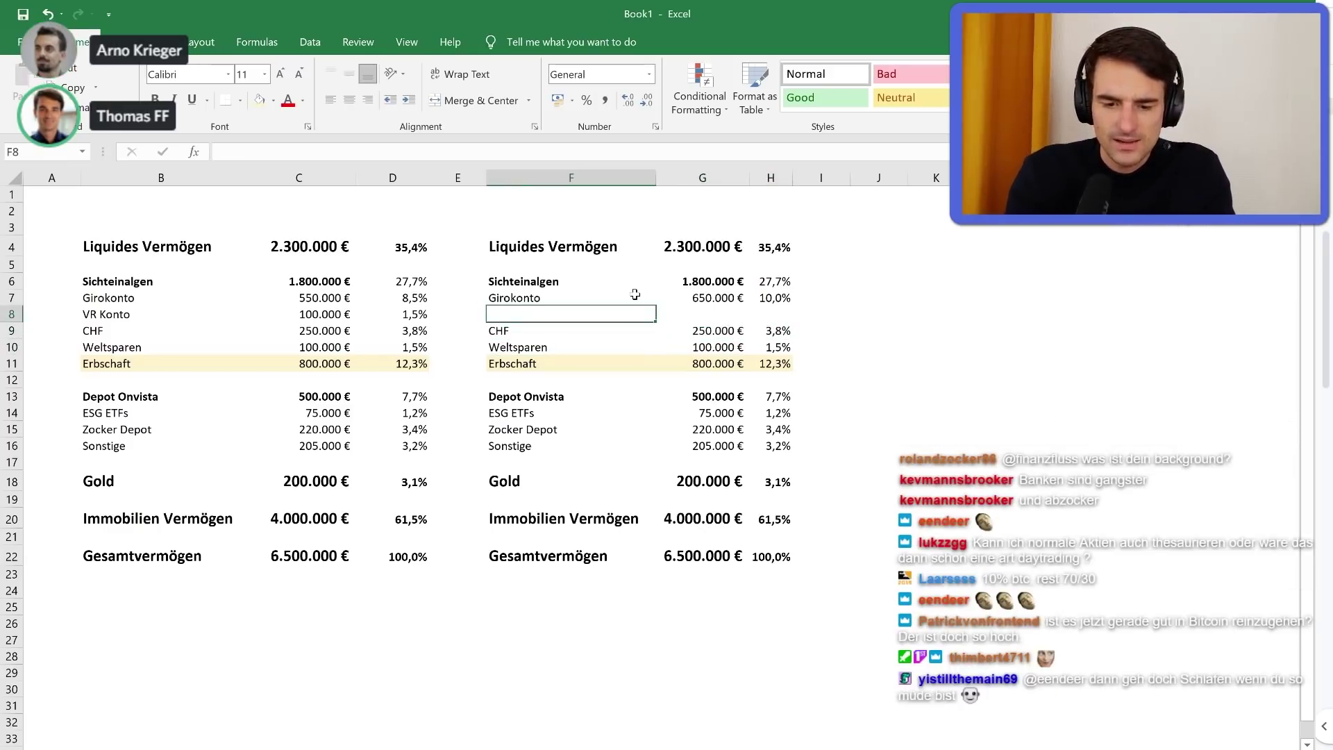
pyautogui.write('BTC')
pyautogui.press('Tab')
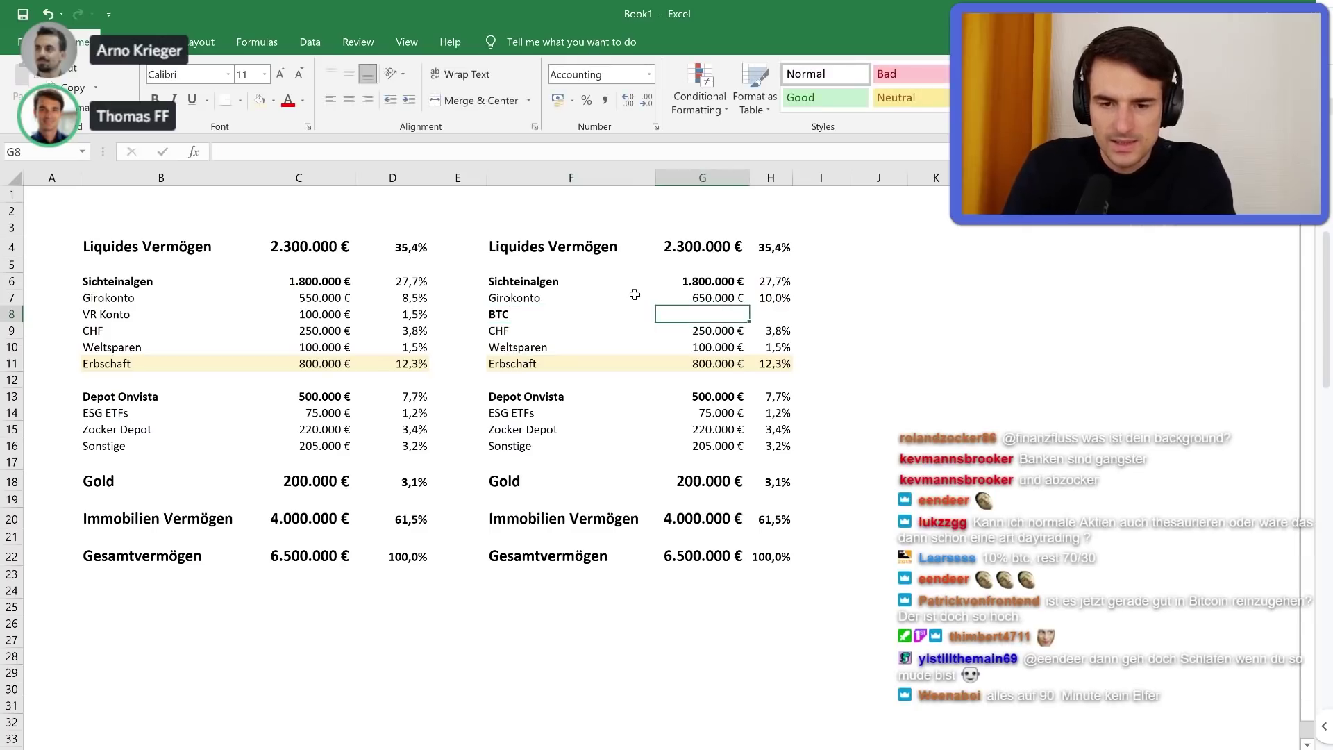
pyautogui.write('180000')
pyautogui.hotkey('shift', 'Tab')
pyautogui.hotkey('ctrl', 'b')
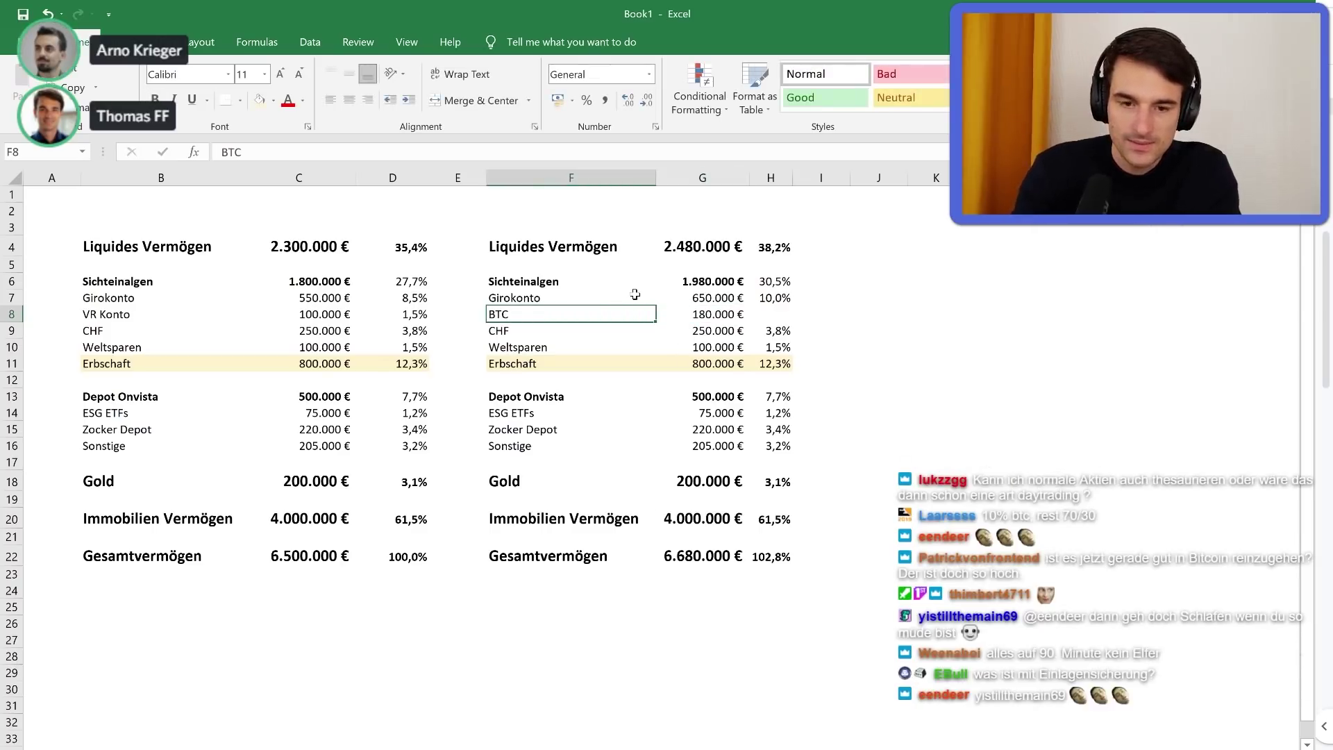
# Rename the BTC position in F8 of the copied table to Bitcoin
pyautogui.write('Bitcoin')
pyautogui.press('Return')
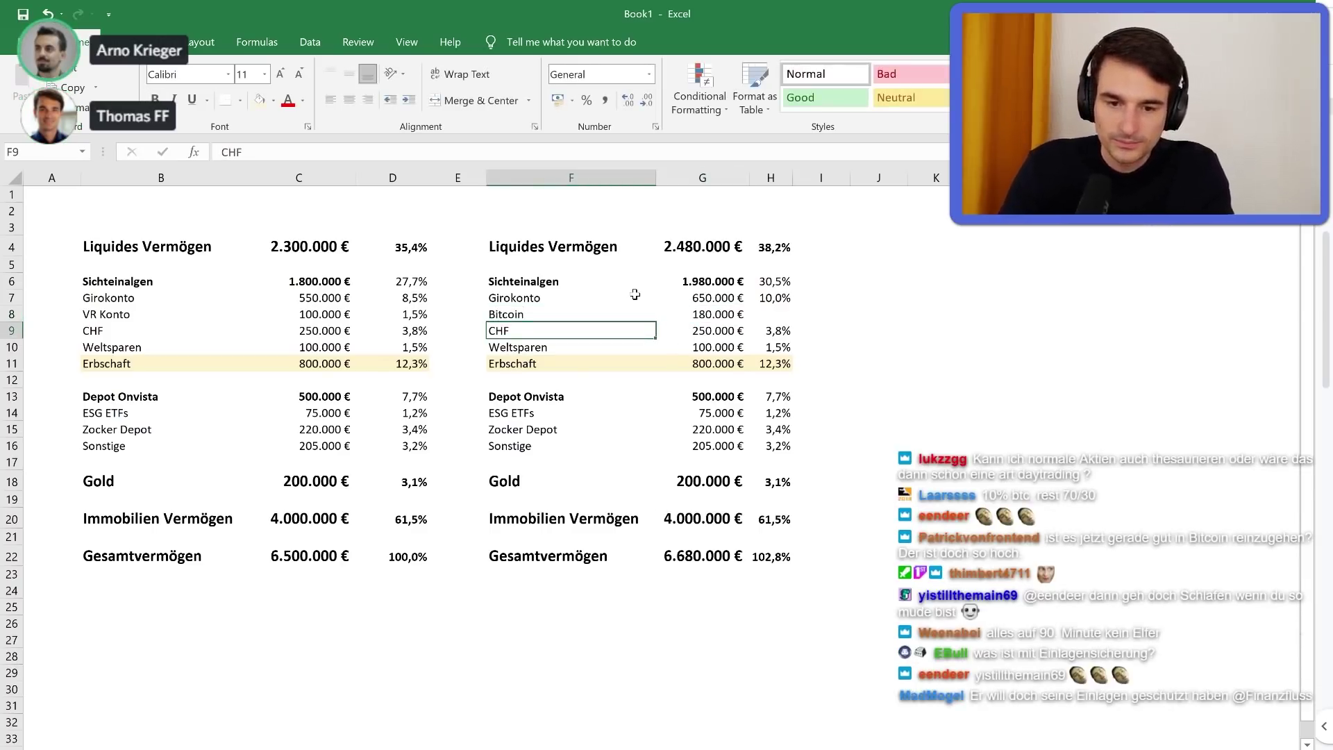
pyautogui.hotkey('shift', 'Right')
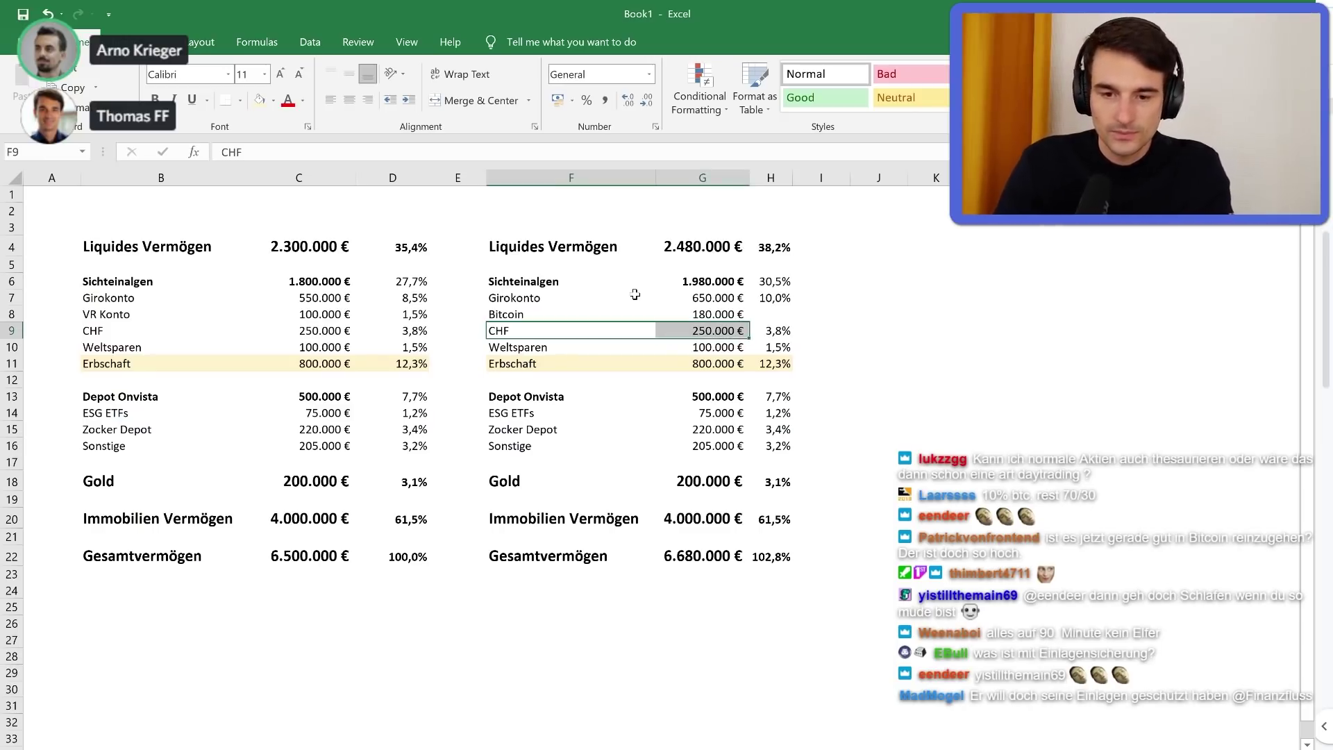
# Set the Girokonto amount in G7 of the copied table to 800000
pyautogui.press('Up')
pyautogui.press('Up')
pyautogui.press('Right')
pyautogui.press('F2')
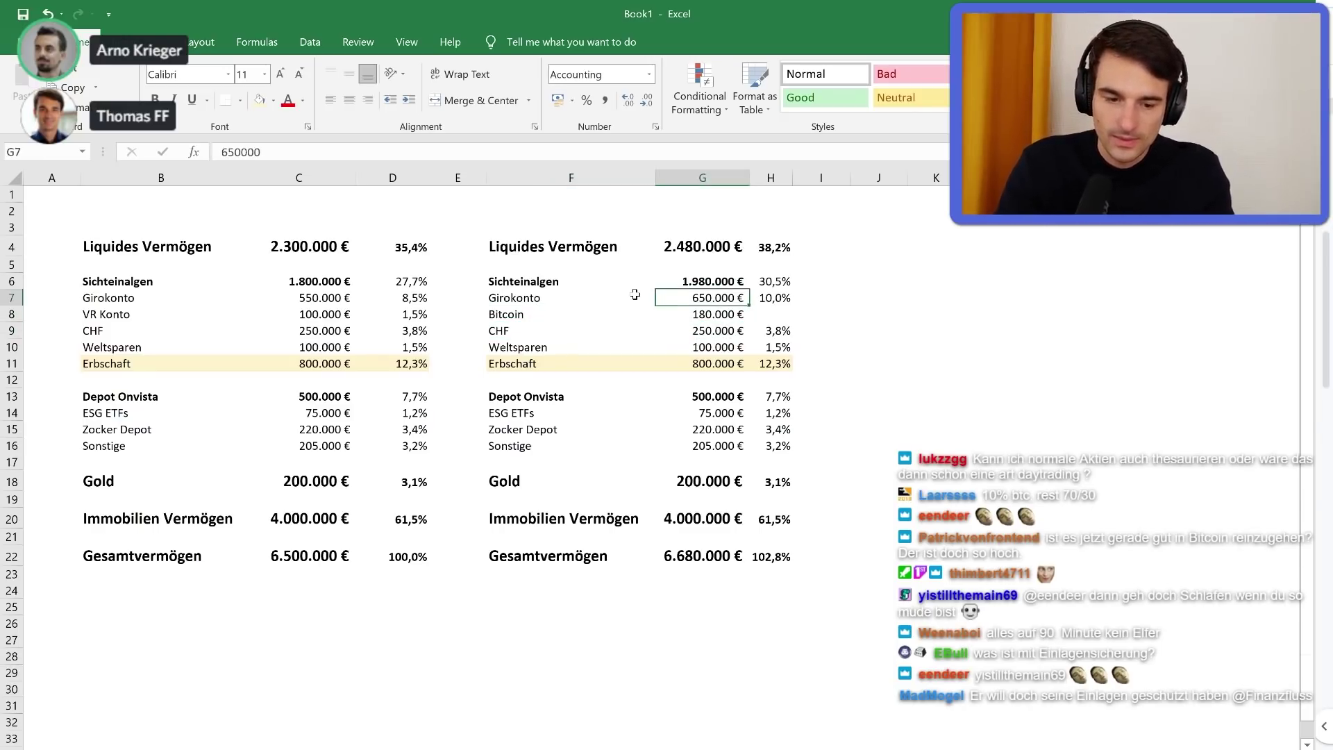
pyautogui.press('Left')
pyautogui.hotkey('shift', 'Home')
pyautogui.write('80')
pyautogui.press('Return')
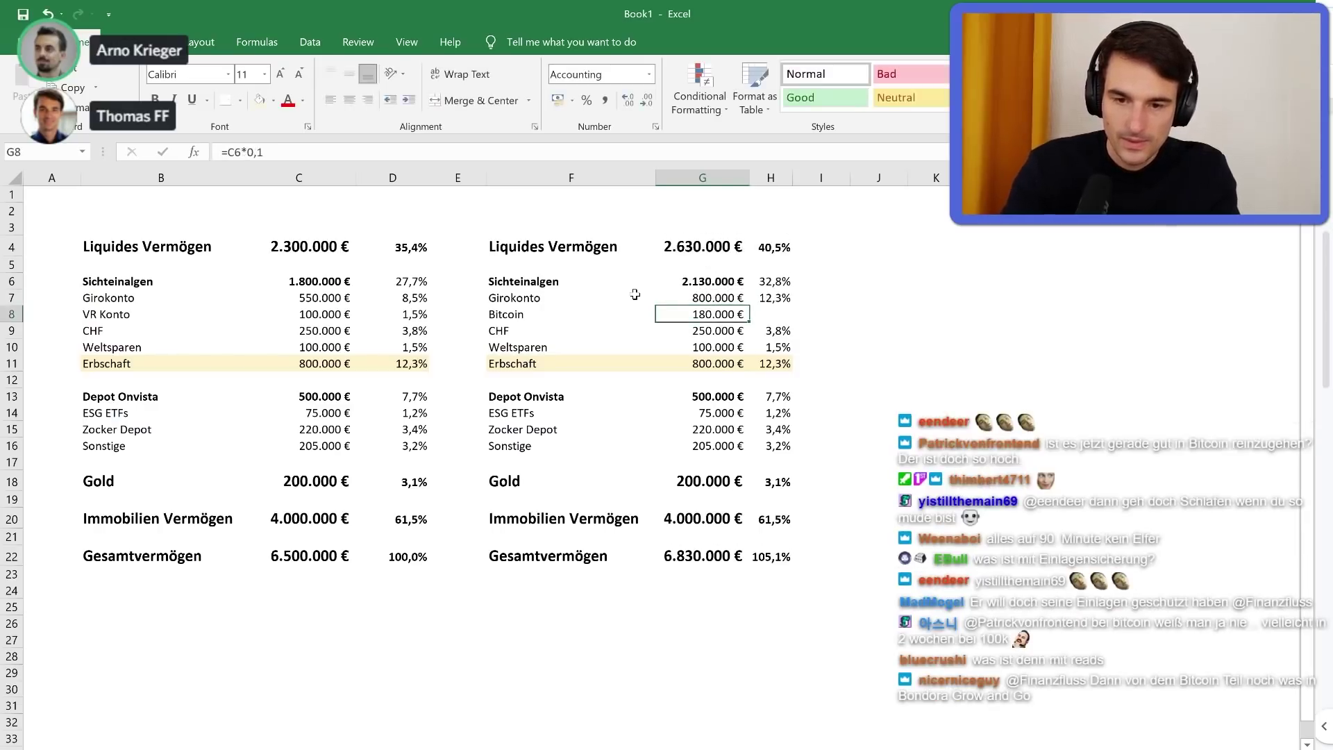
# Clear the CHF and Weltsparen entries with their amounts and shares from the copied table, F9:H10
pyautogui.press('Down')
pyautogui.hotkey('shift', 'Down')
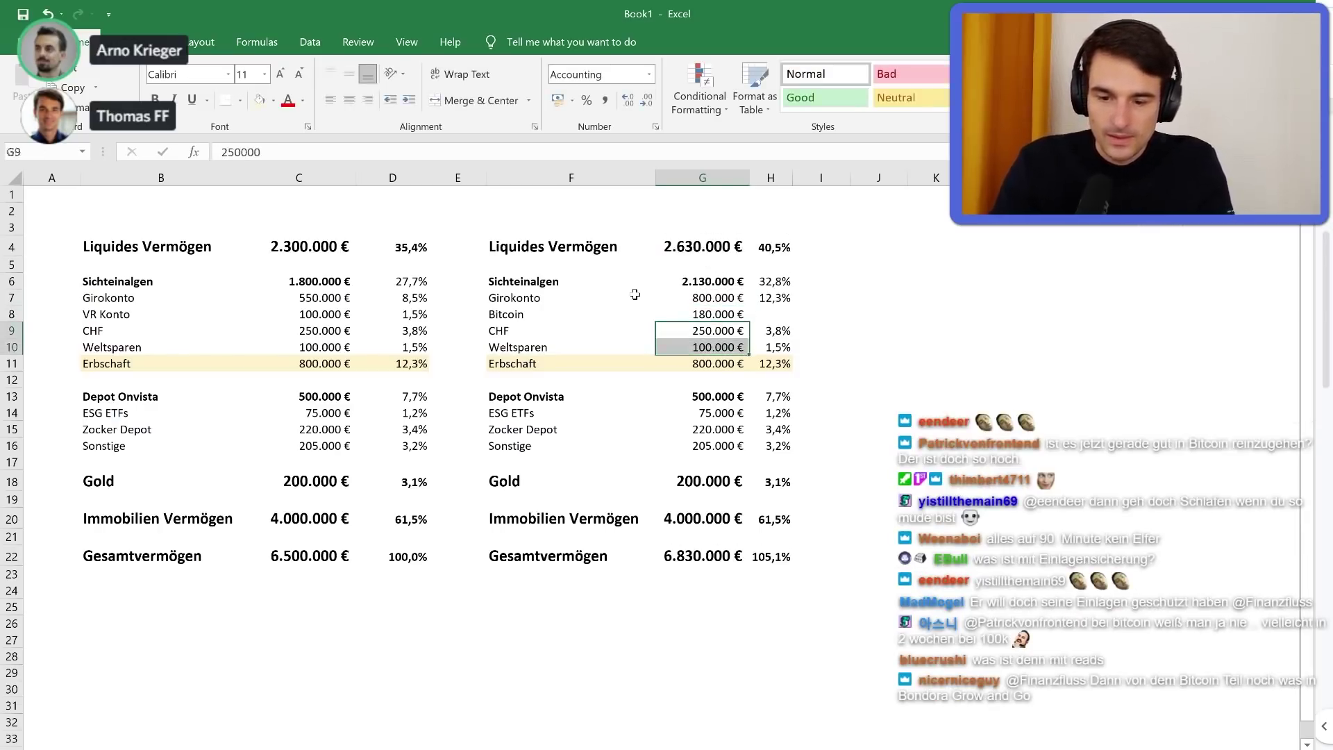
pyautogui.press('Delete')
pyautogui.hotkey('shift', 'Right')
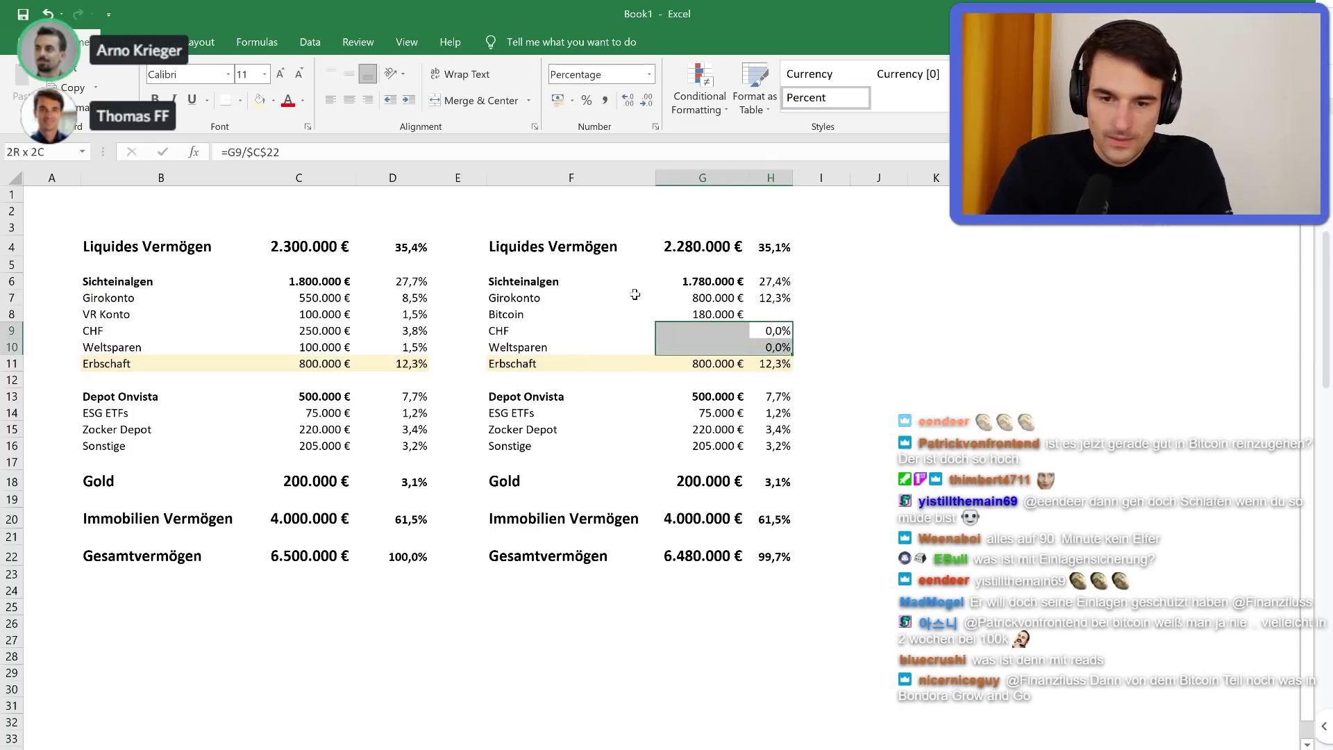
pyautogui.hotkey('shift', 'Left')
pyautogui.press('Delete')
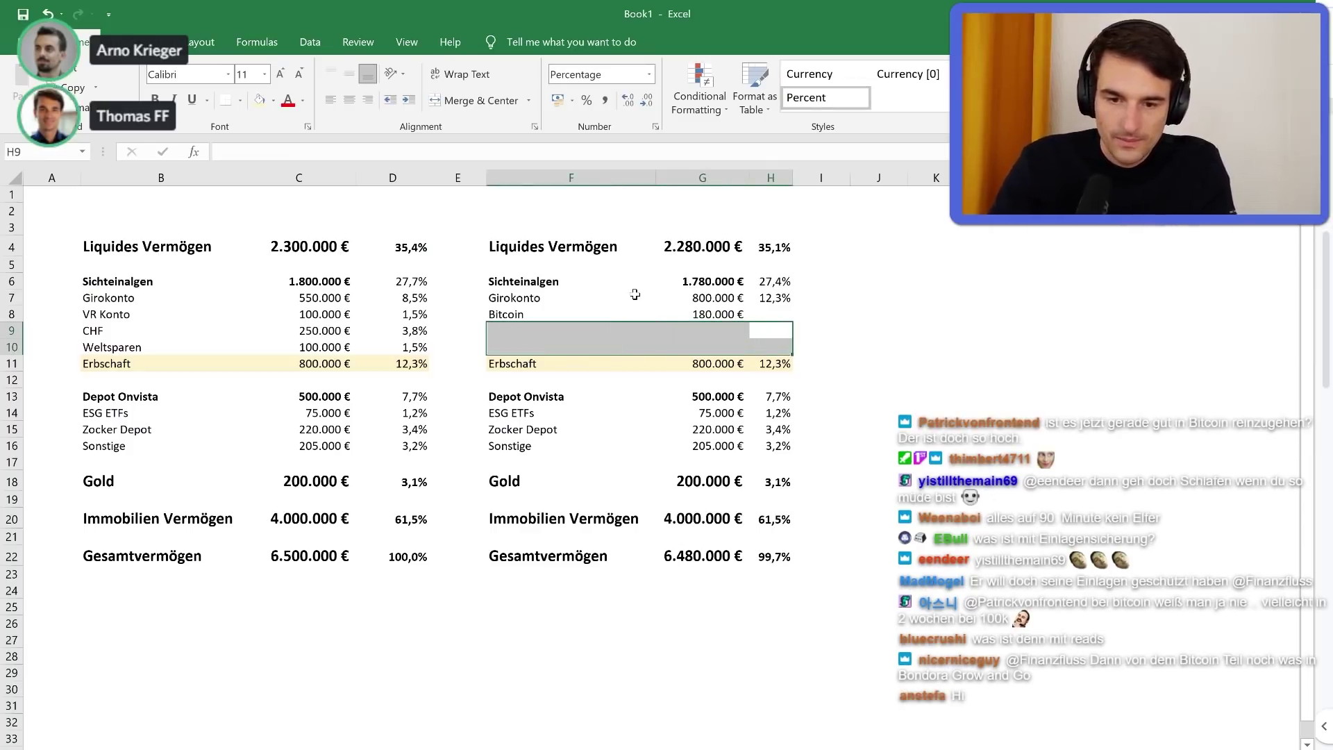
pyautogui.press('Right')
pyautogui.press('Left')
# Set the Girokonto amount in G7 of the copied table to 820000
pyautogui.press('Up')
pyautogui.press('Left')
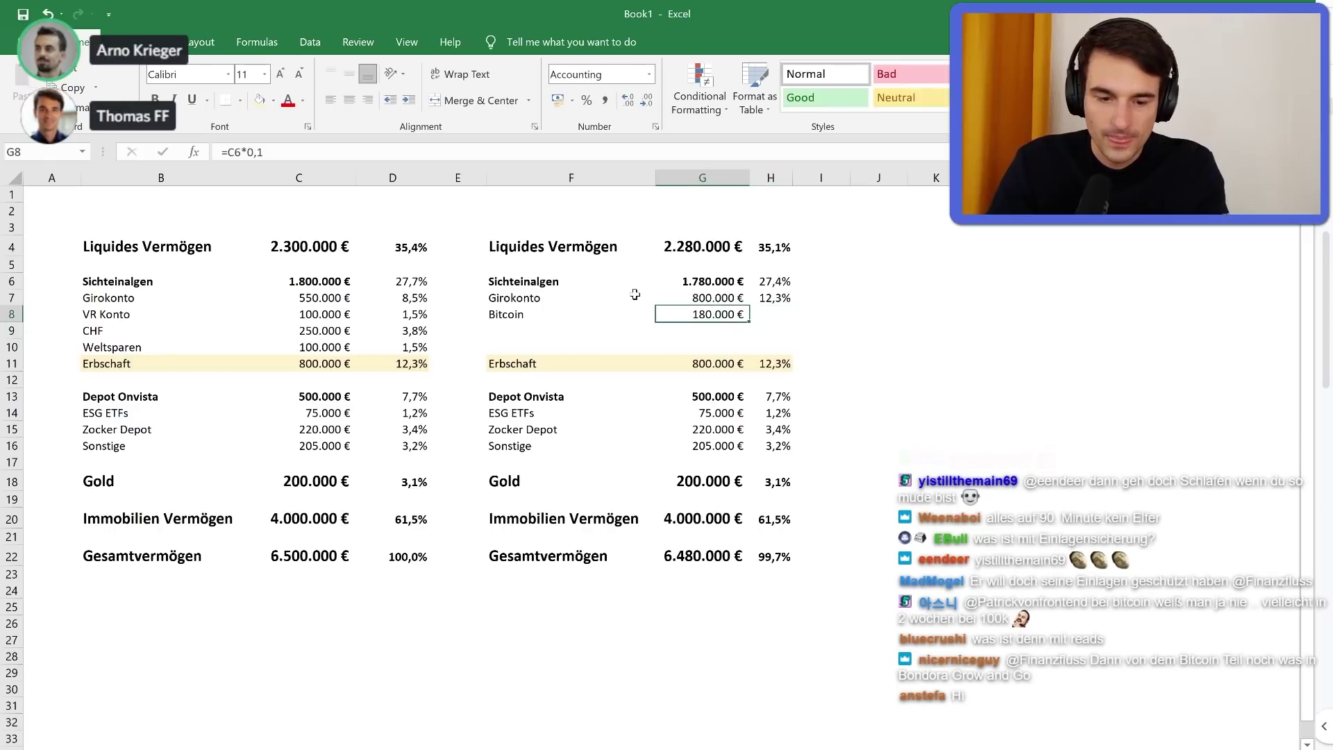
pyautogui.press('F2')
pyautogui.press('Escape')
pyautogui.press('Up')
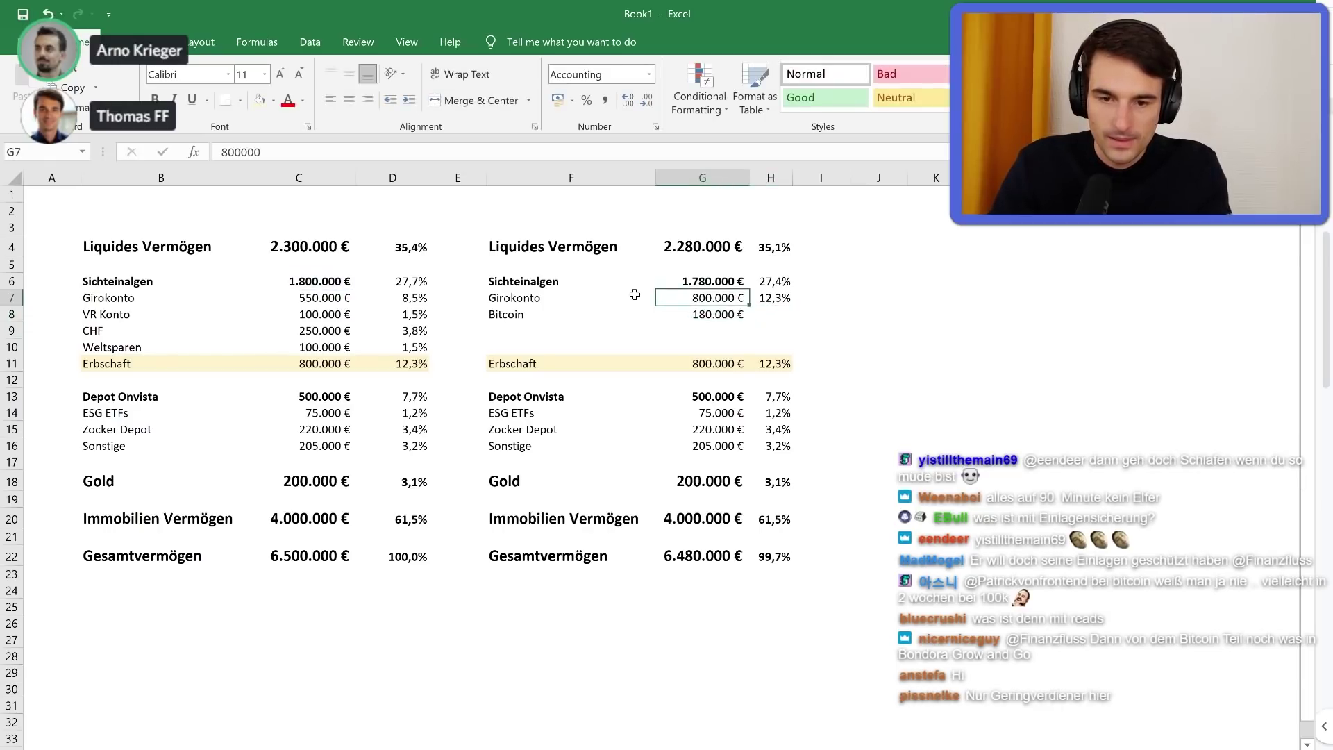
pyautogui.press('F2')
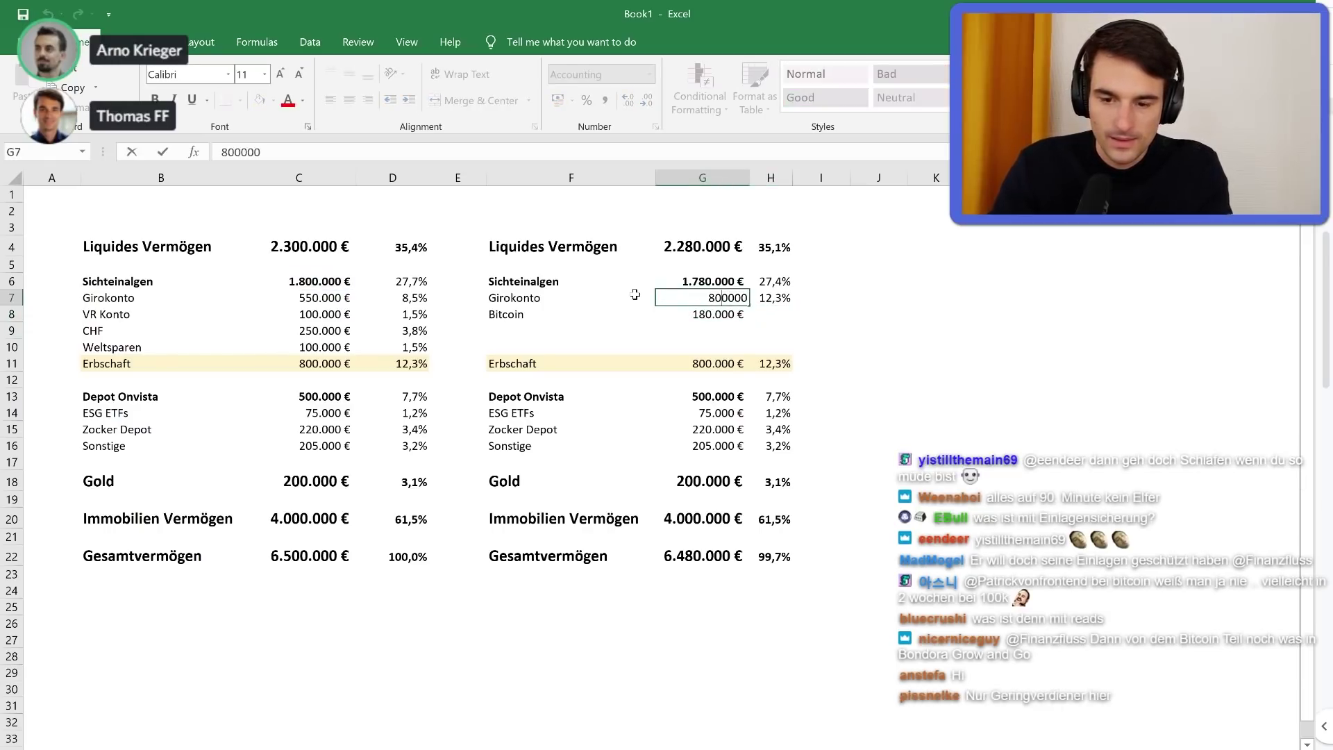
pyautogui.press('BackSpace')
pyautogui.write('2')
pyautogui.press('Return')
pyautogui.press('Down')
pyautogui.press('Down')
pyautogui.press('Down')
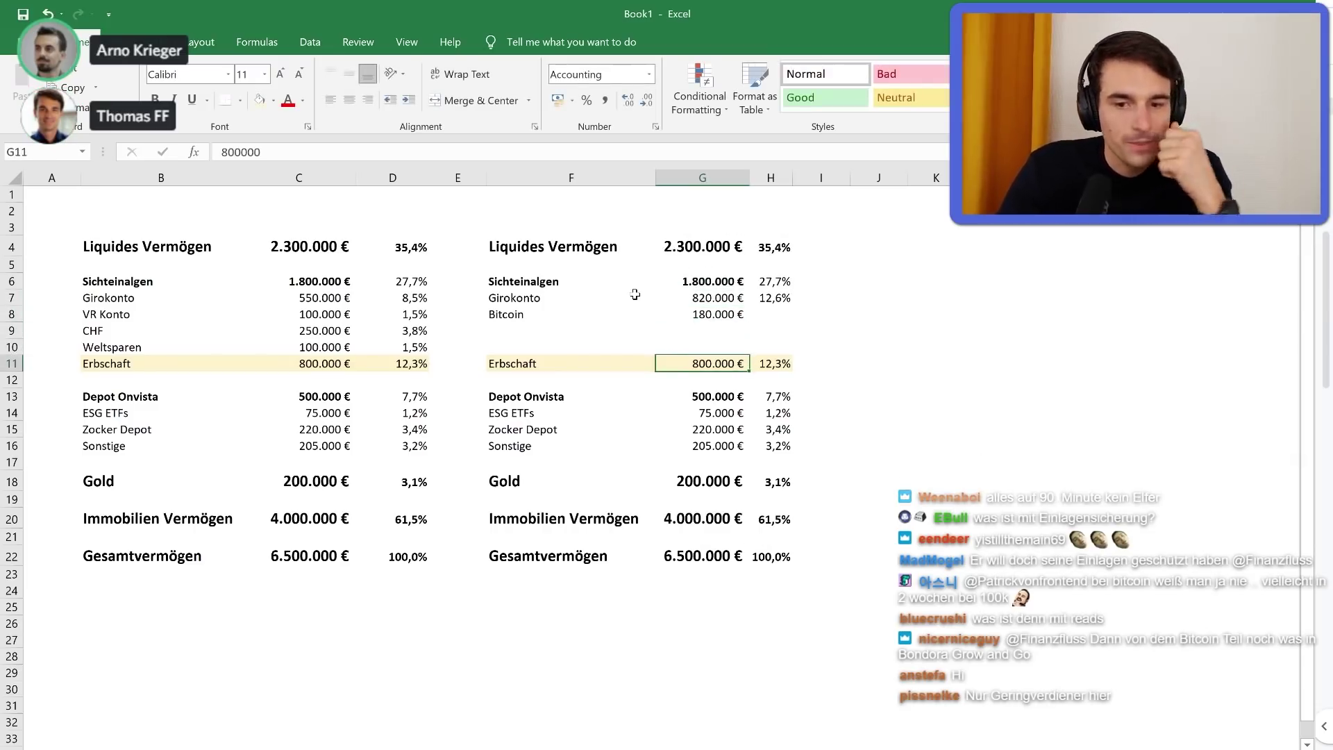
pyautogui.press('Right')
pyautogui.press('Right')
pyautogui.press('Down')
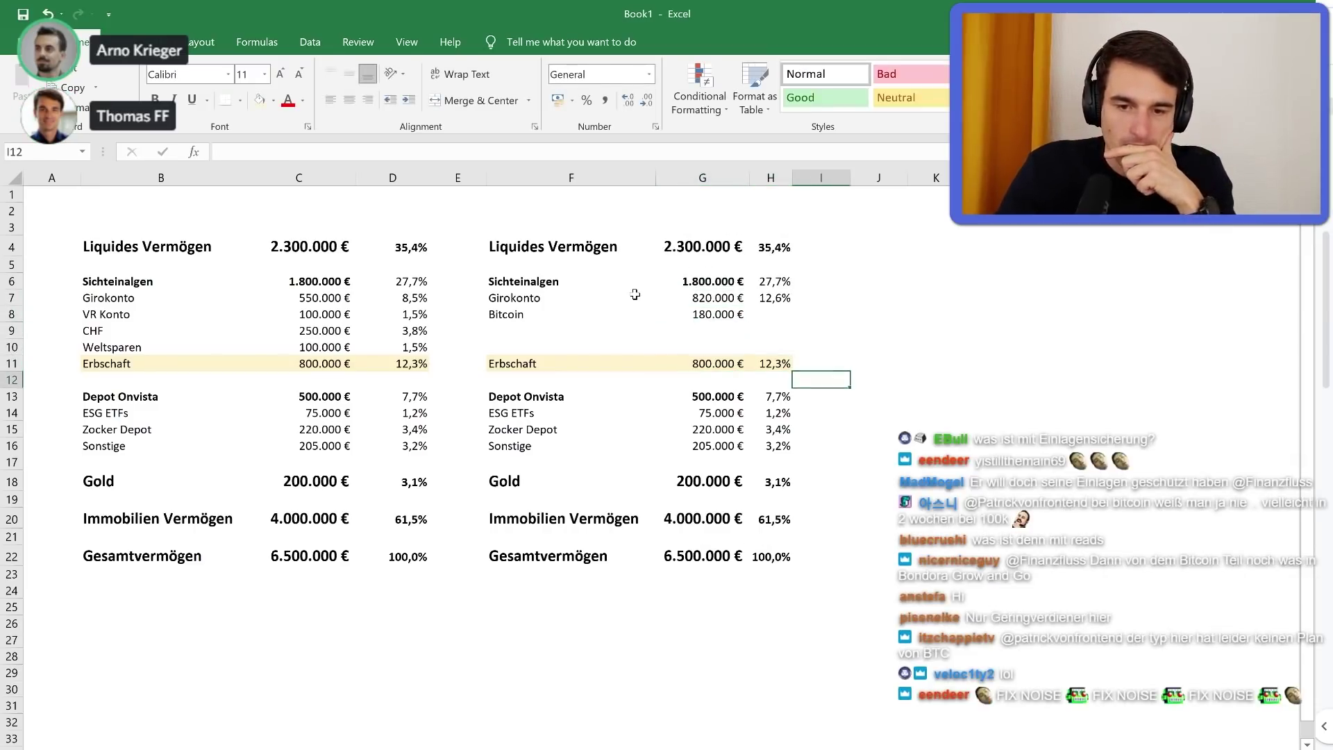
pyautogui.press('Up')
pyautogui.press('Up')
pyautogui.press('Up')
pyautogui.press('Up')
pyautogui.press('Up')
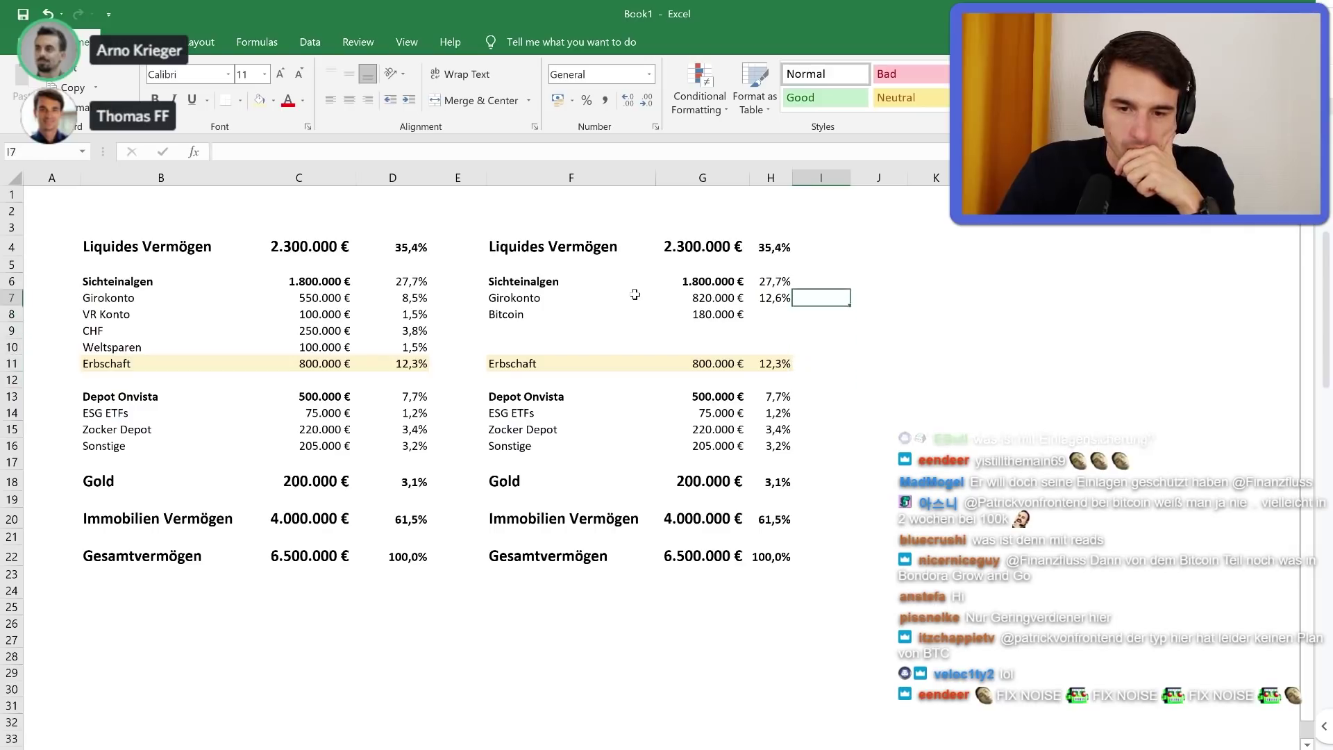
# Try 1000000 as the Girokonto amount in G7 of the copied table and undo the entry
pyautogui.press('Left')
pyautogui.press('Left')
pyautogui.press('Left')
pyautogui.press('Right')
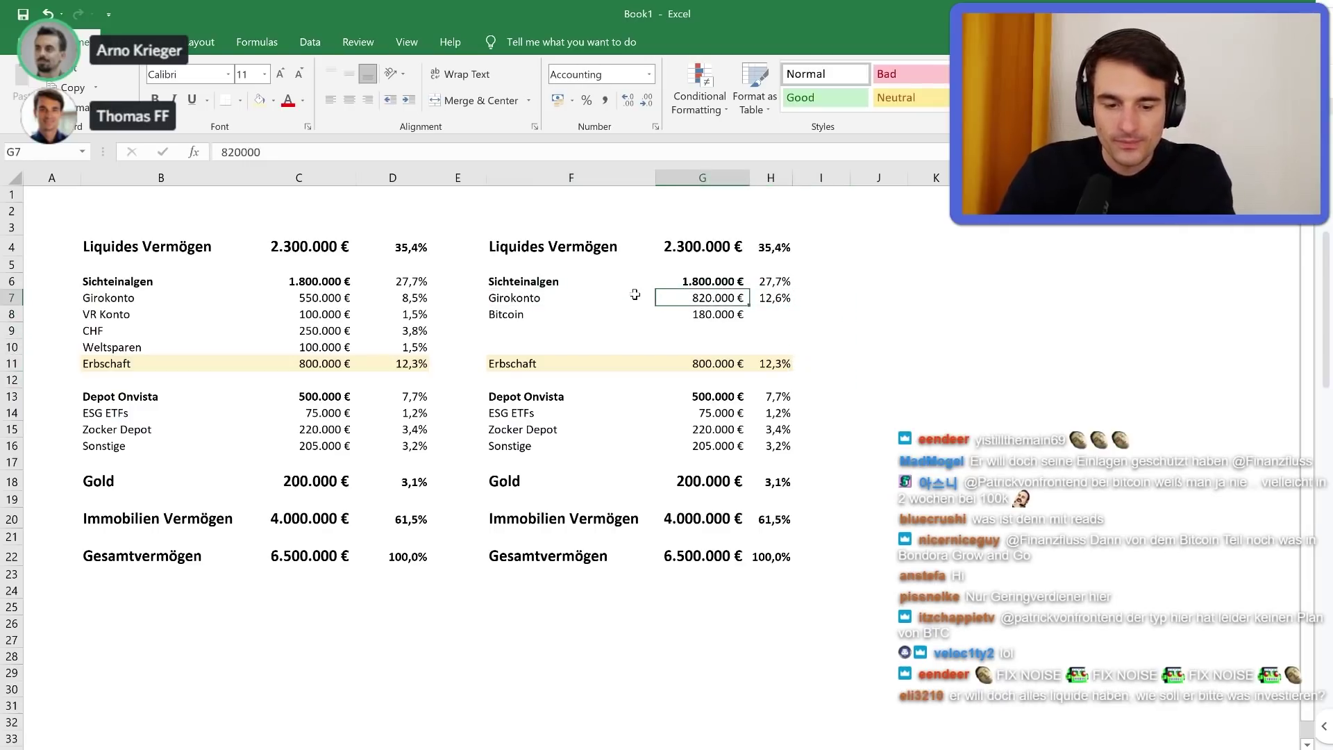
pyautogui.write('1.00')
pyautogui.write('0.000')
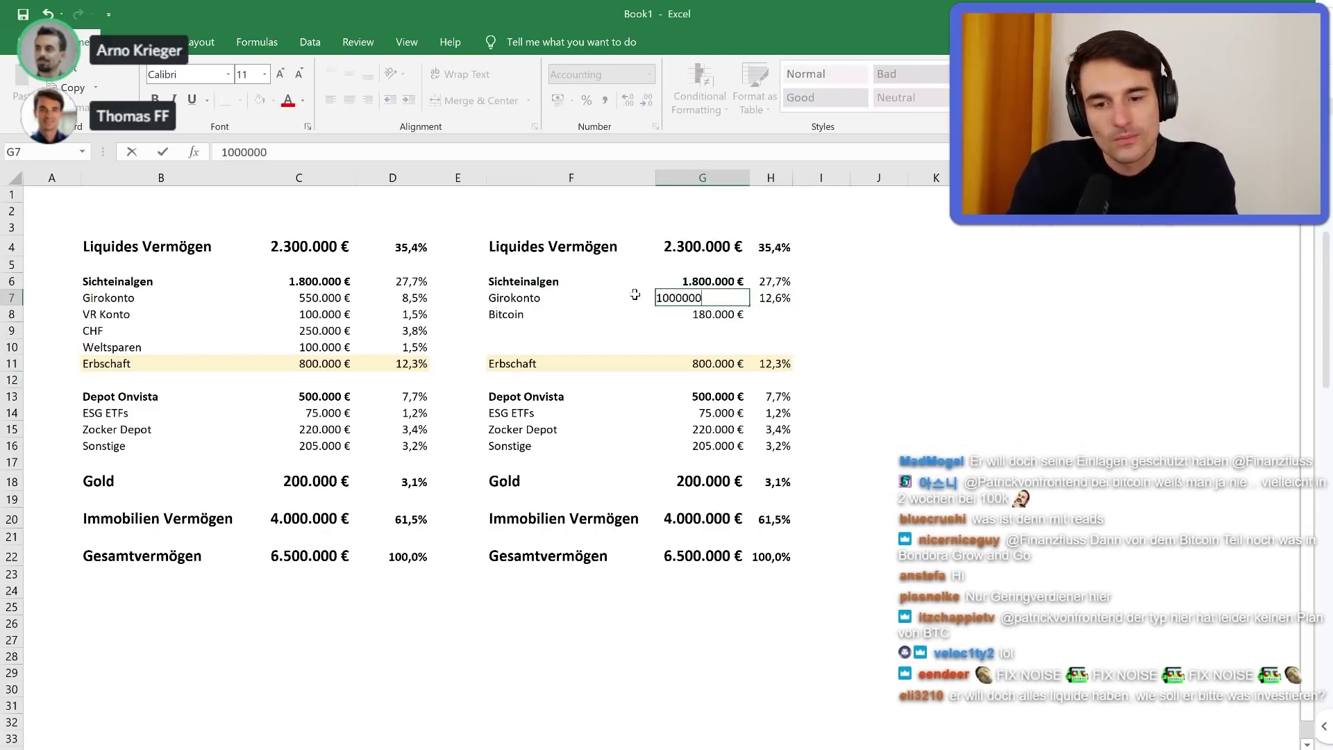
pyautogui.press('Up')
pyautogui.press('Down')
pyautogui.press('Down')
pyautogui.press('Down')
pyautogui.press('Down')
pyautogui.press('Down')
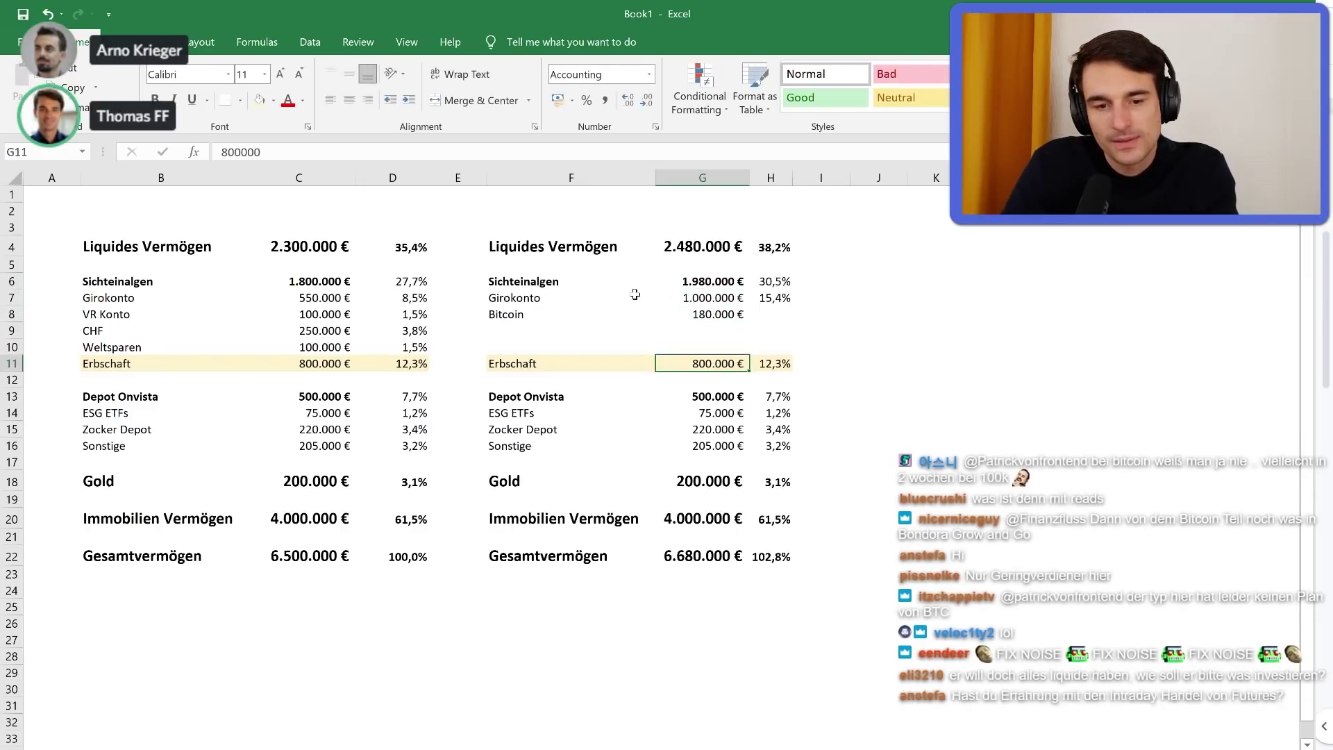
pyautogui.hotkey('ctrl', 'z')
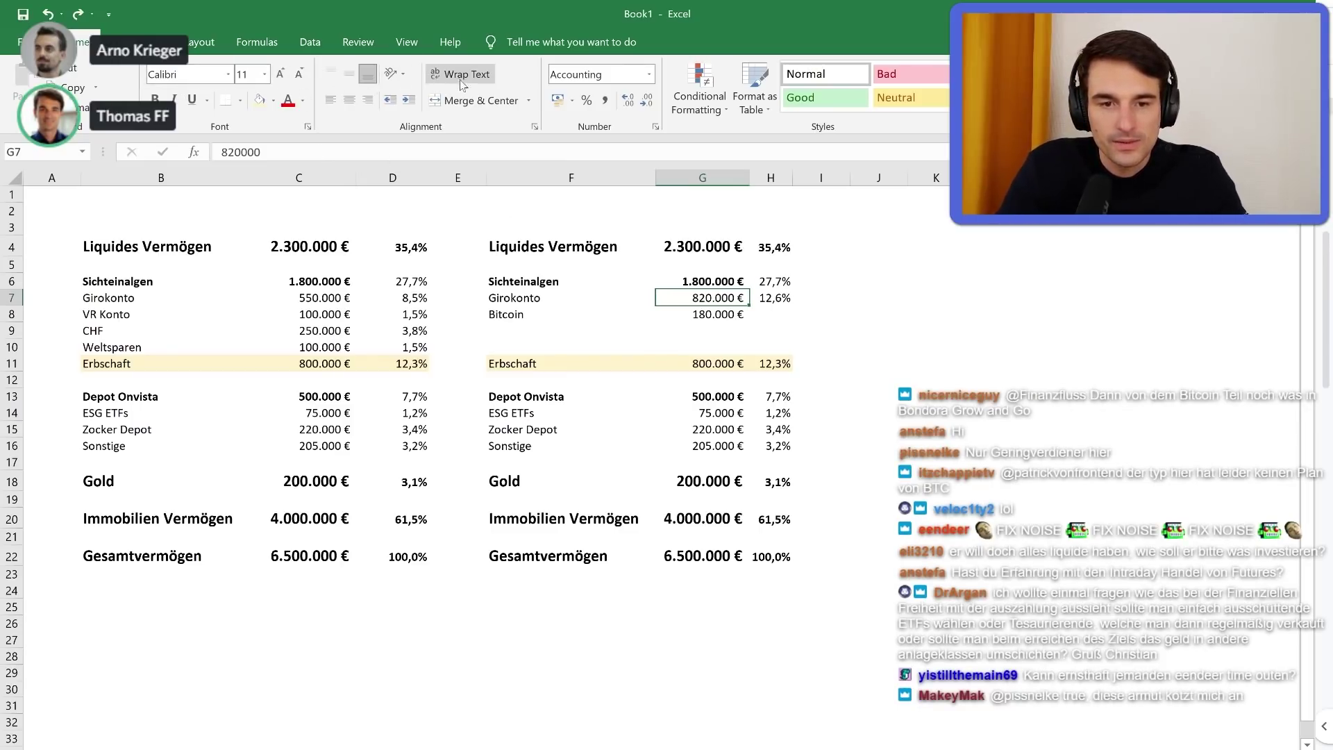
pyautogui.hotkey('ctrl', 'z')
pyautogui.hotkey('ctrl', 'y')
pyautogui.hotkey('ctrl', 'y')
# Examine the formulas behind the Depot Onvista sum and the ESG ETFs amount in the copied table
pyautogui.press('Down')
pyautogui.press('Down')
pyautogui.press('Down')
pyautogui.press('Down')
pyautogui.press('Down')
pyautogui.press('Down')
pyautogui.press('Down')
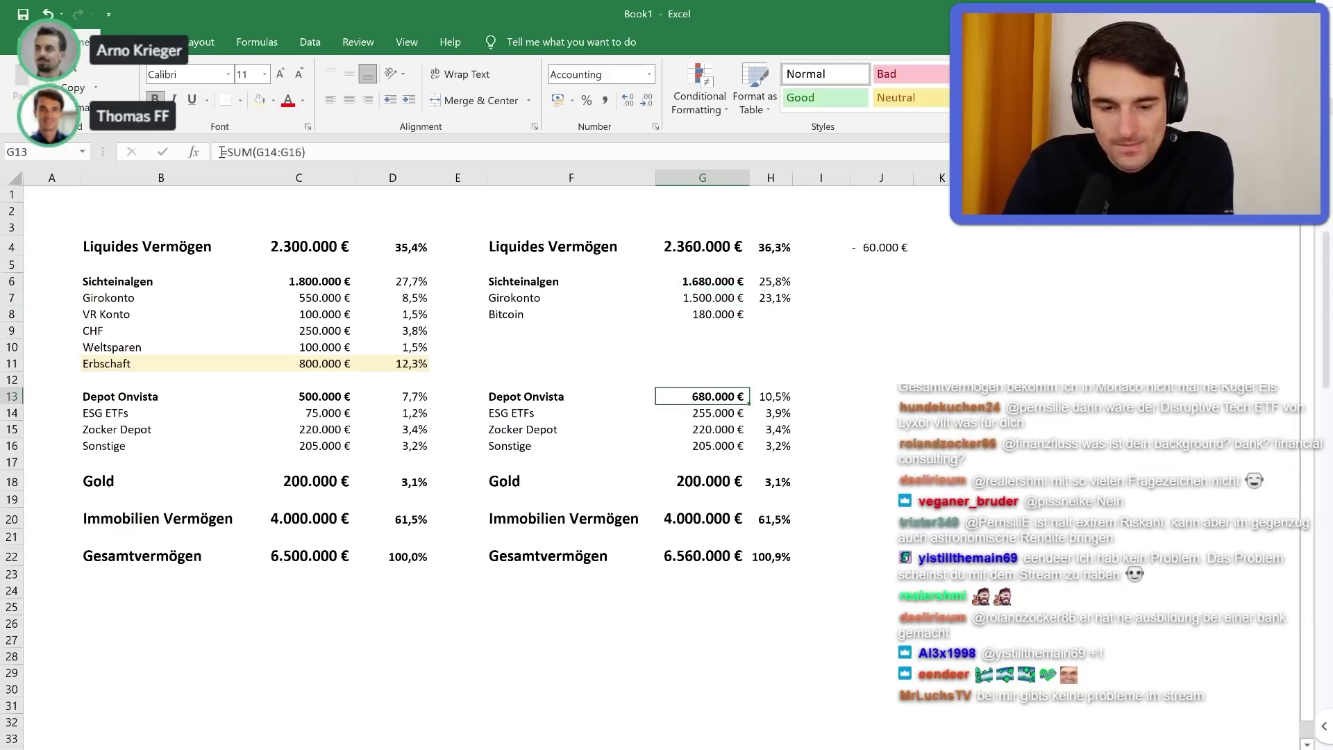
pyautogui.press('F2')
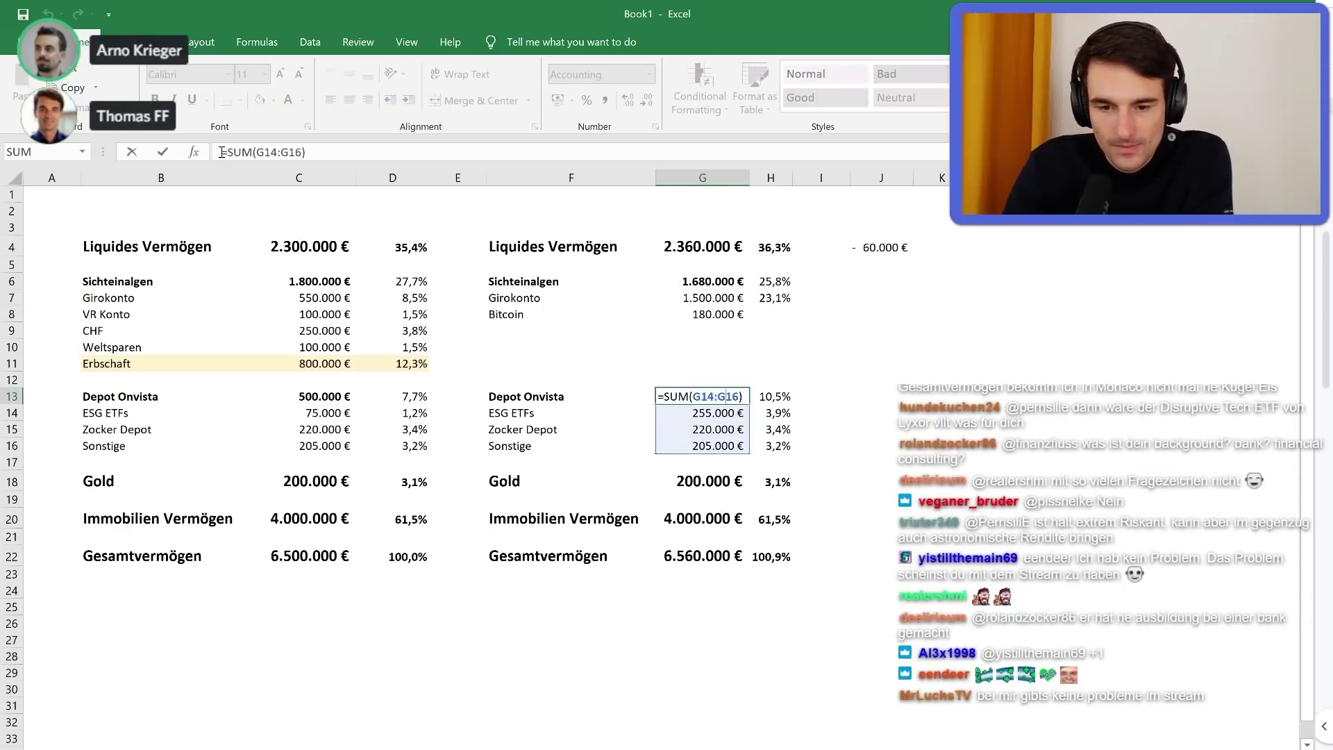
pyautogui.hotkey('ctrl', 'Return')
pyautogui.press('Down')
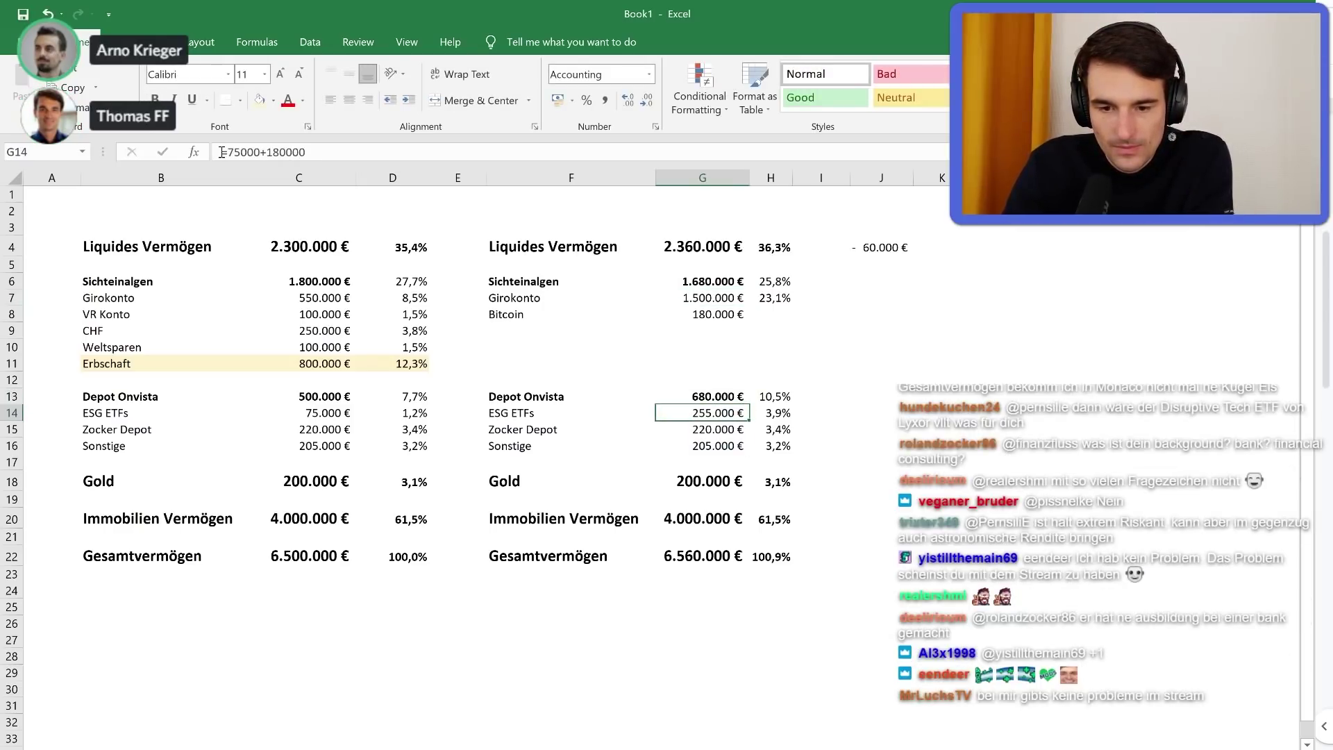
# Set the Zocker Depot amount in G15 of the copied table to 100000
pyautogui.press('Down')
pyautogui.press('F2')
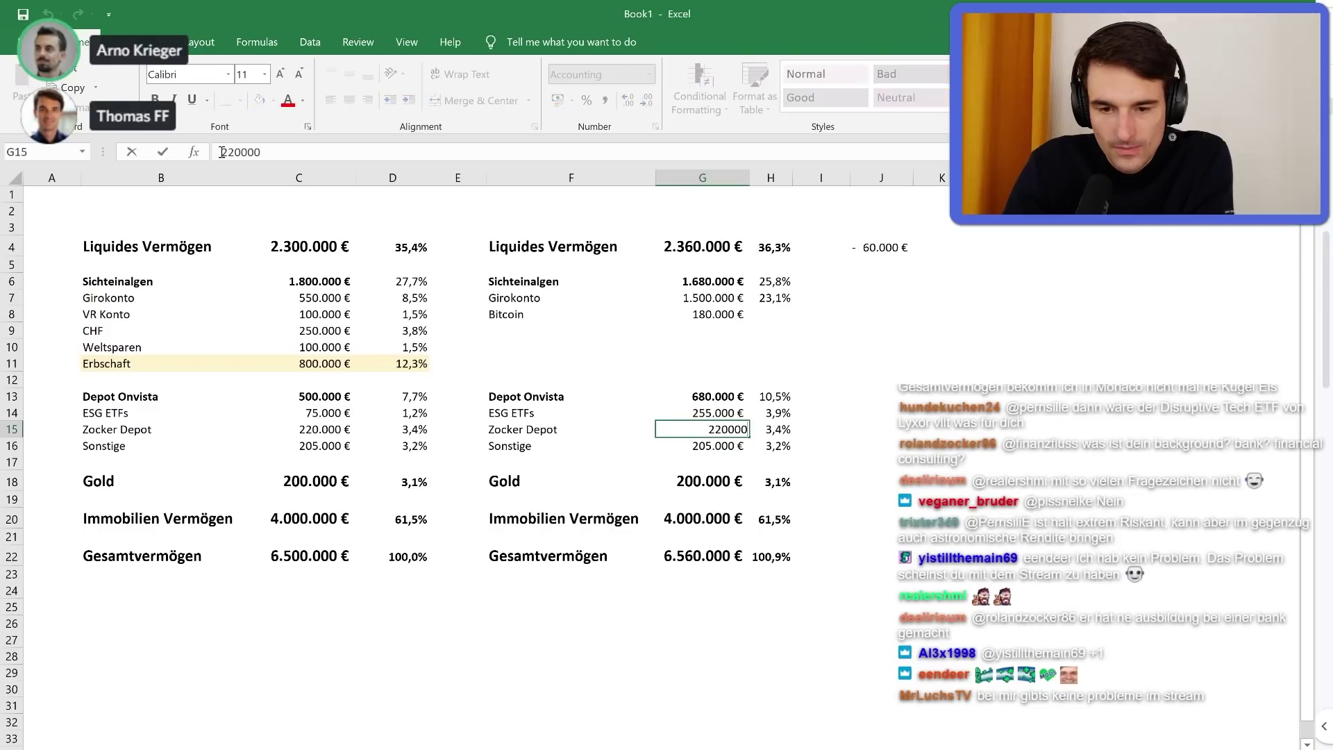
pyautogui.press('Left')
pyautogui.press('Left')
pyautogui.press('Left')
pyautogui.press('Left')
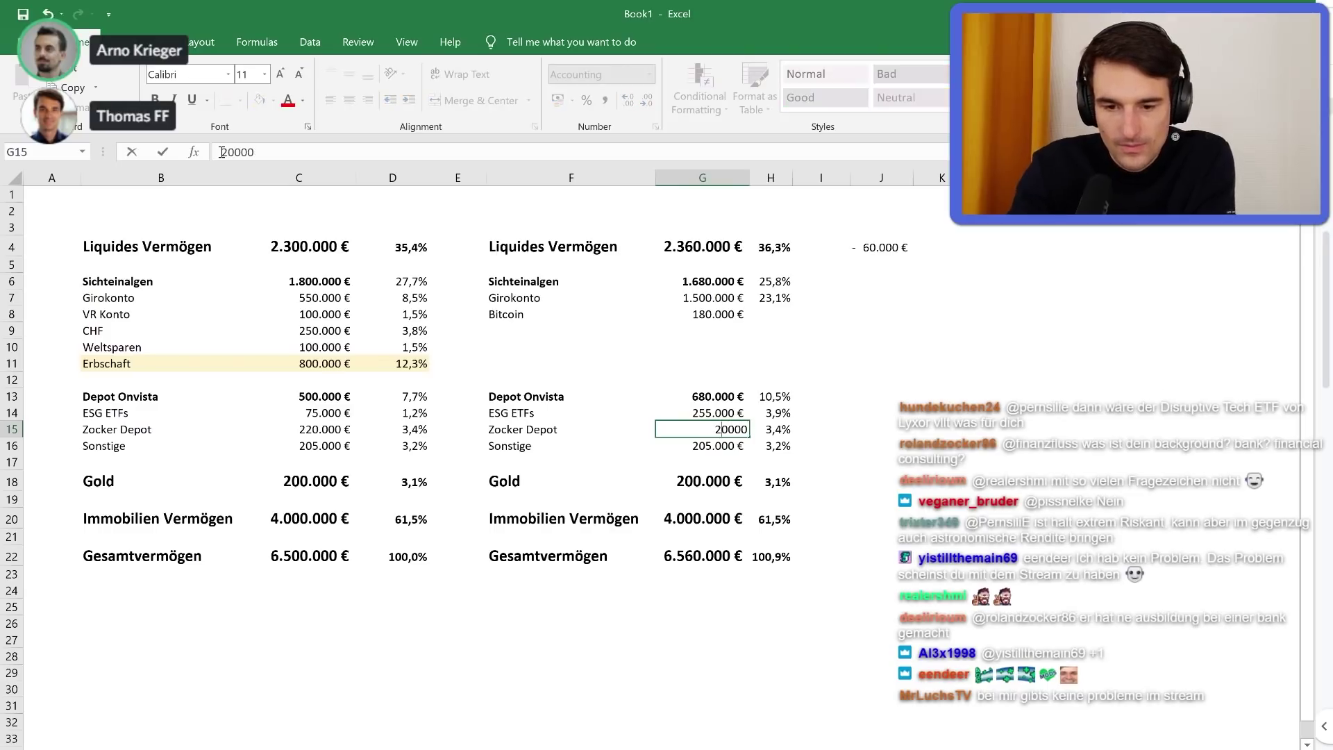
pyautogui.hotkey('shift', 'Return')
# Set the ESG ETFs amount in G14 of the copied table to 320000
pyautogui.press('F2')
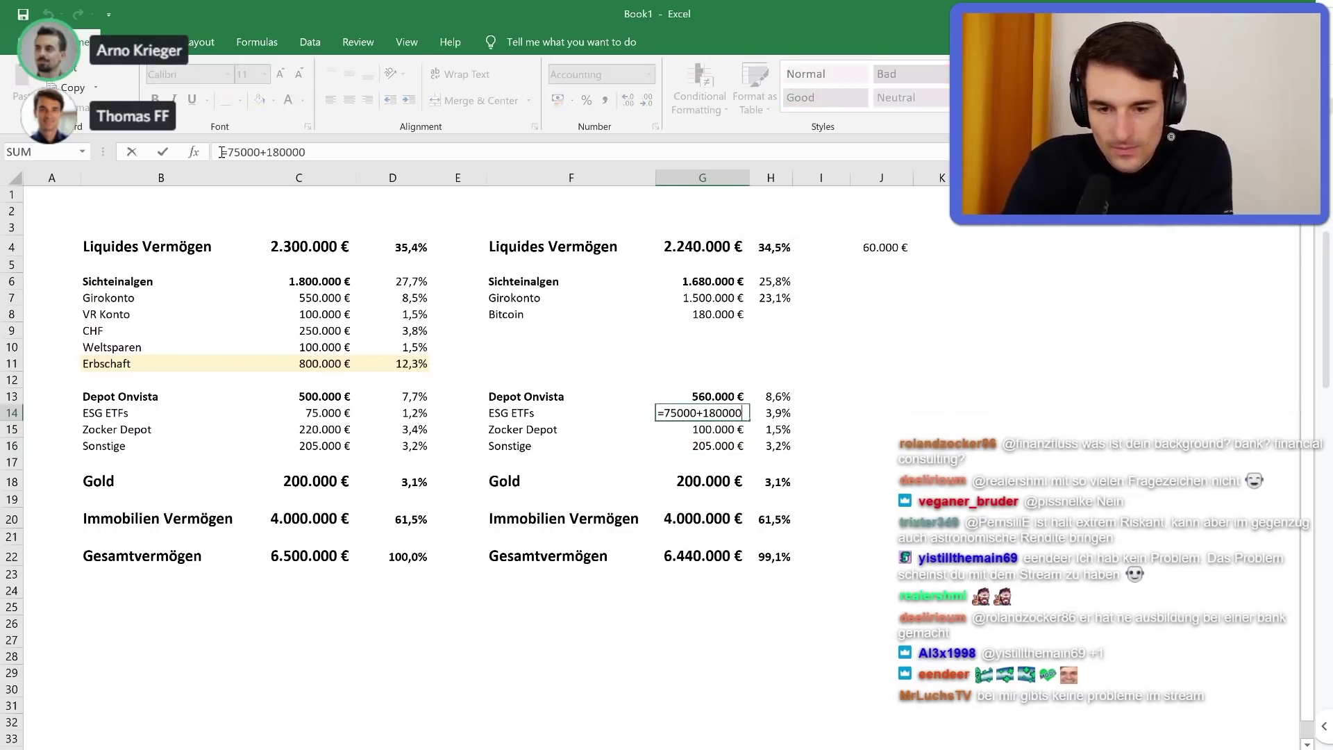
pyautogui.press('Left')
pyautogui.press('Left')
pyautogui.press('Left')
pyautogui.press('BackSpace')
pyautogui.write('2')
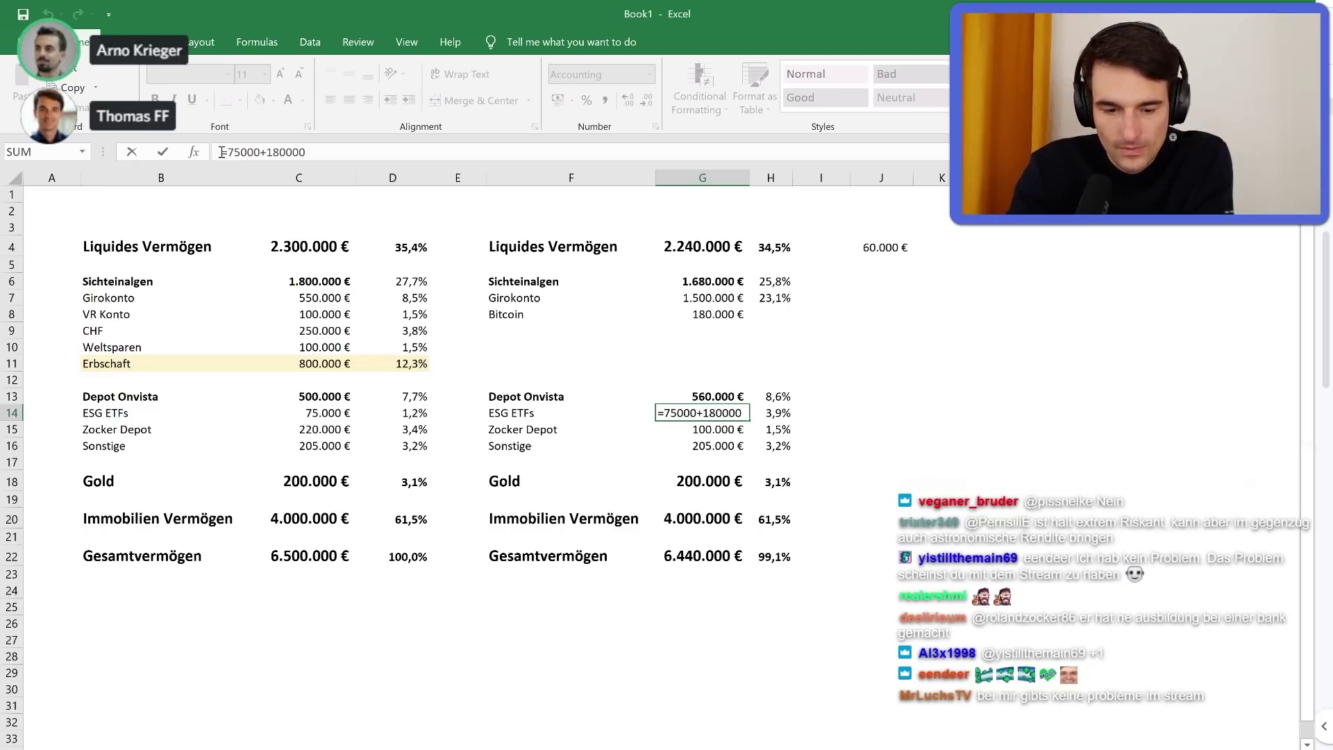
pyautogui.press('Return')
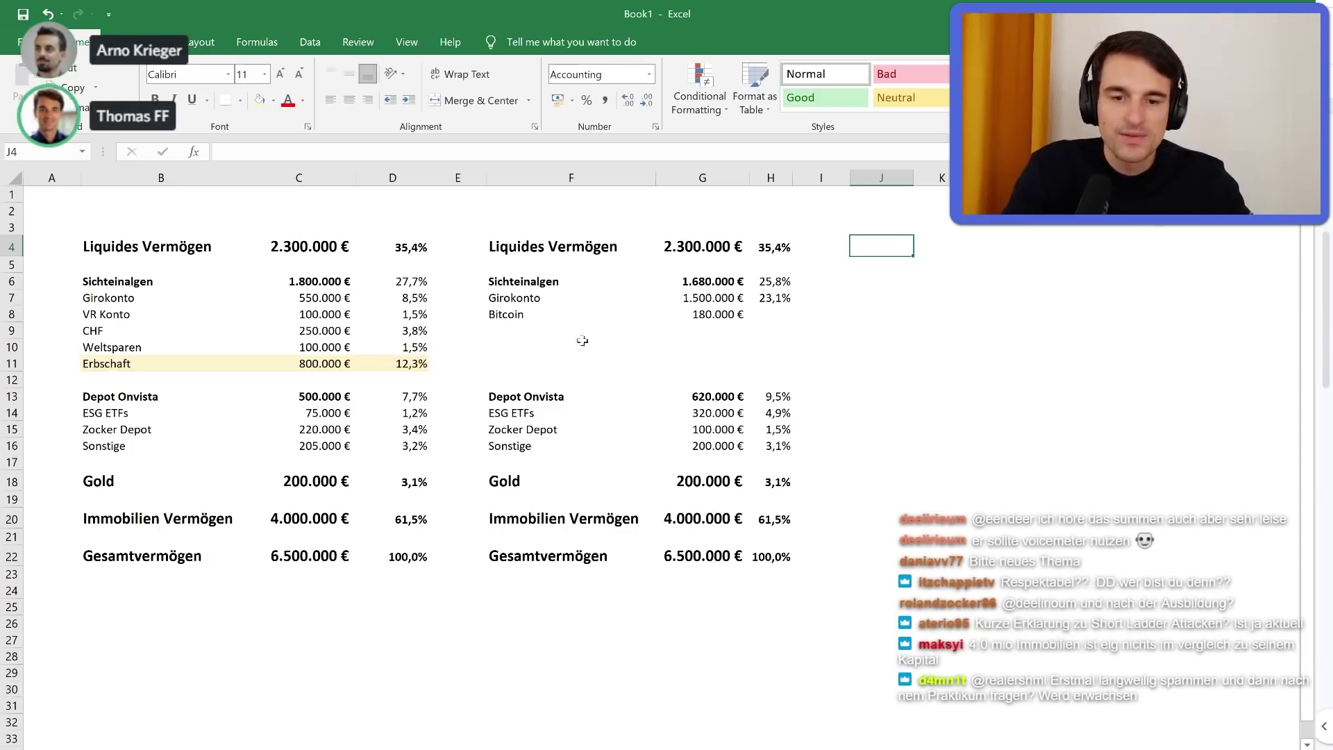
# Extend the Girokonto label in F7 of the copied table to "Girokonto / Festgeld (Zinstreppe)"
pyautogui.click(544, 298)
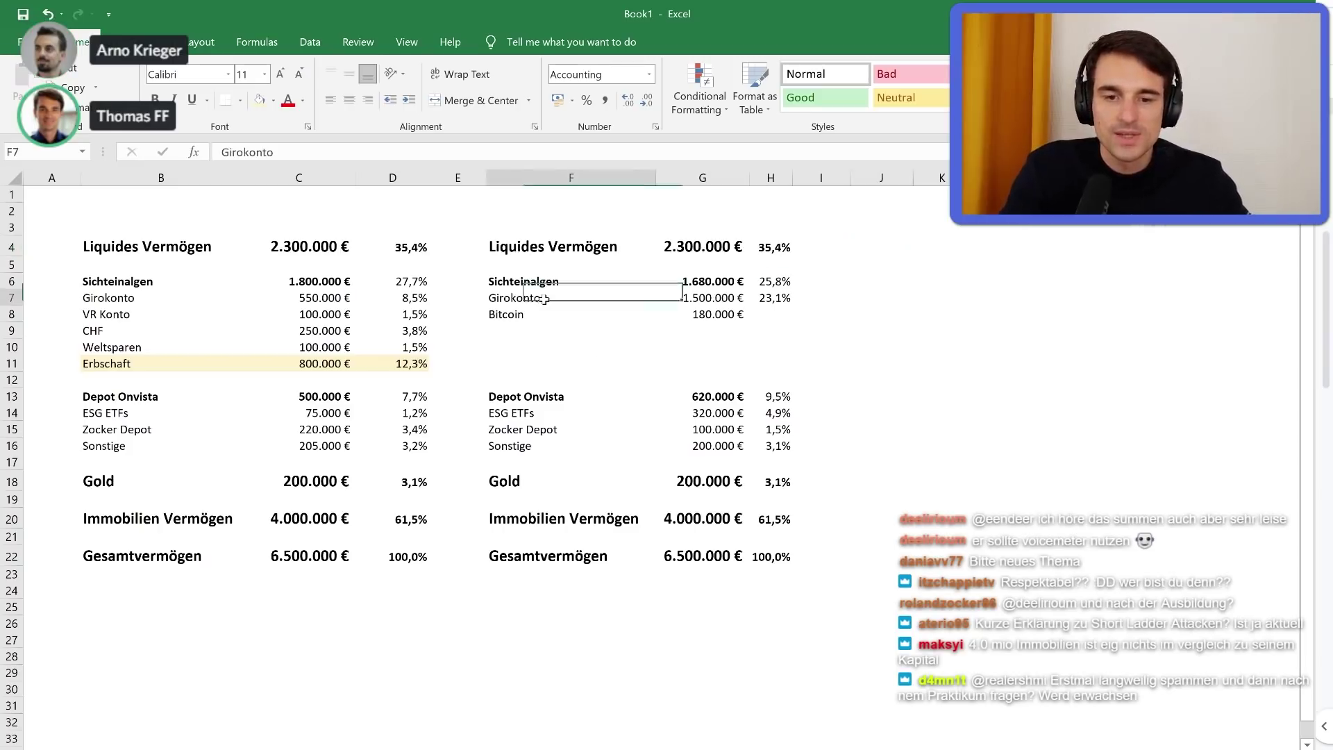
pyautogui.press('Right')
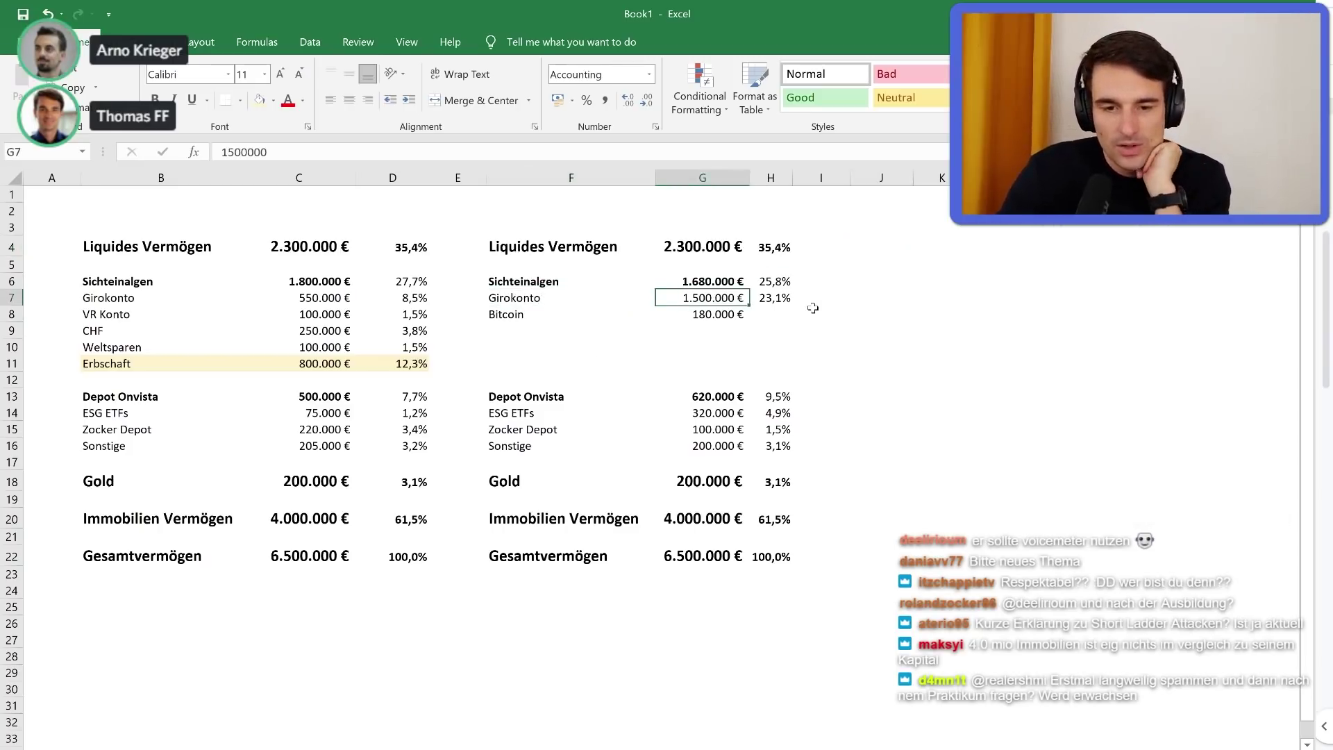
pyautogui.press('Left')
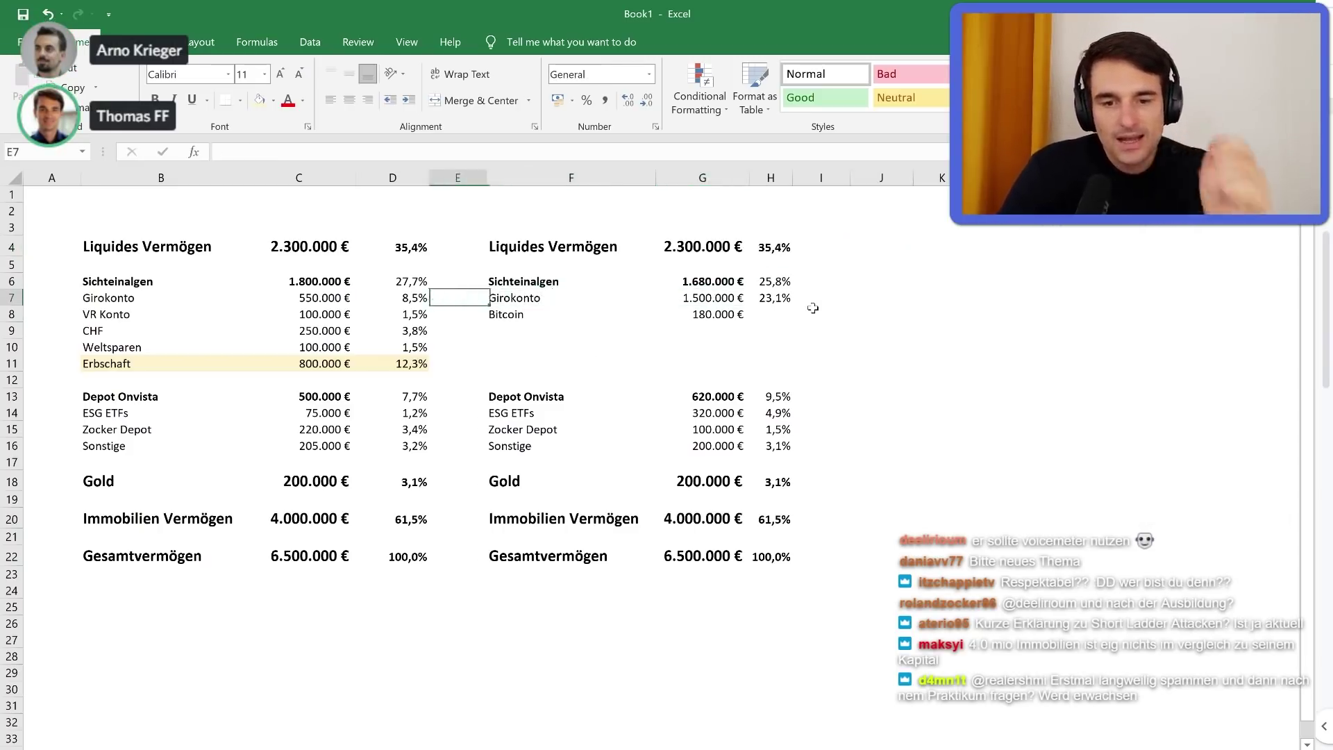
pyautogui.press('F2')
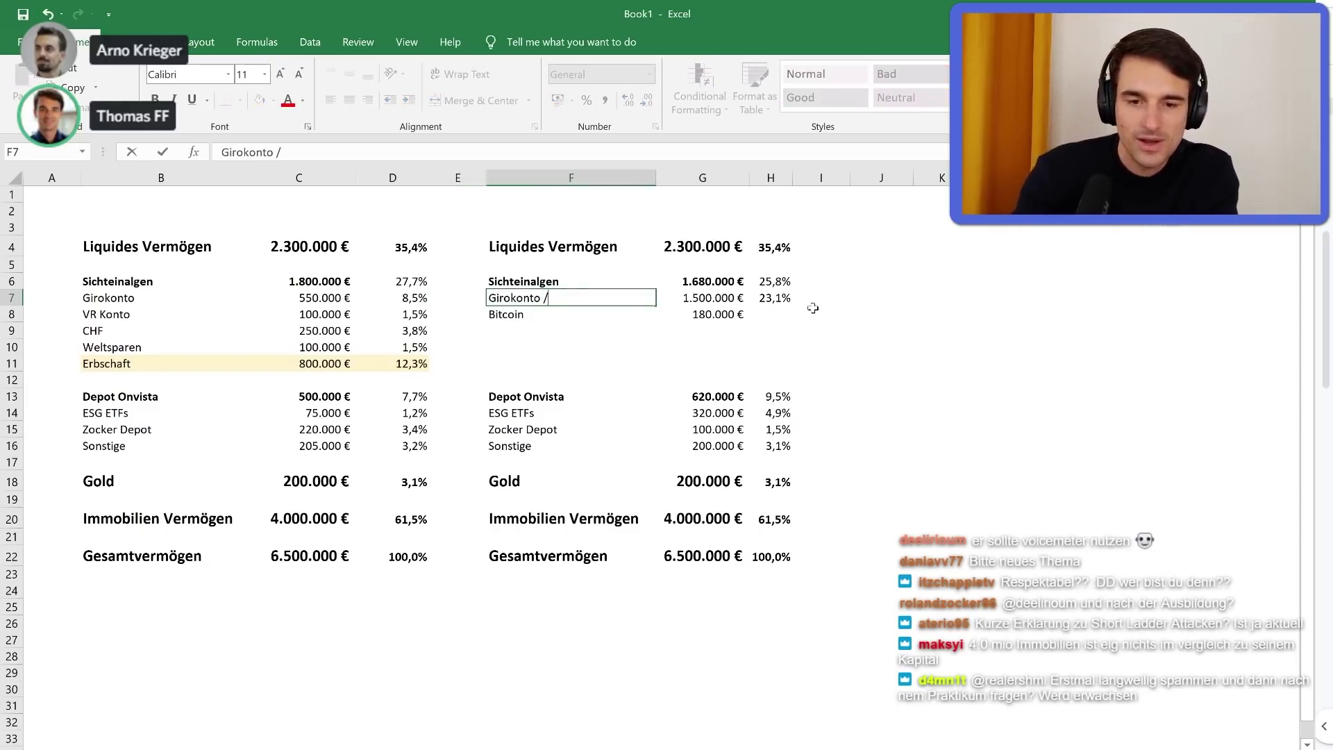
pyautogui.write('/ Festgeld (')
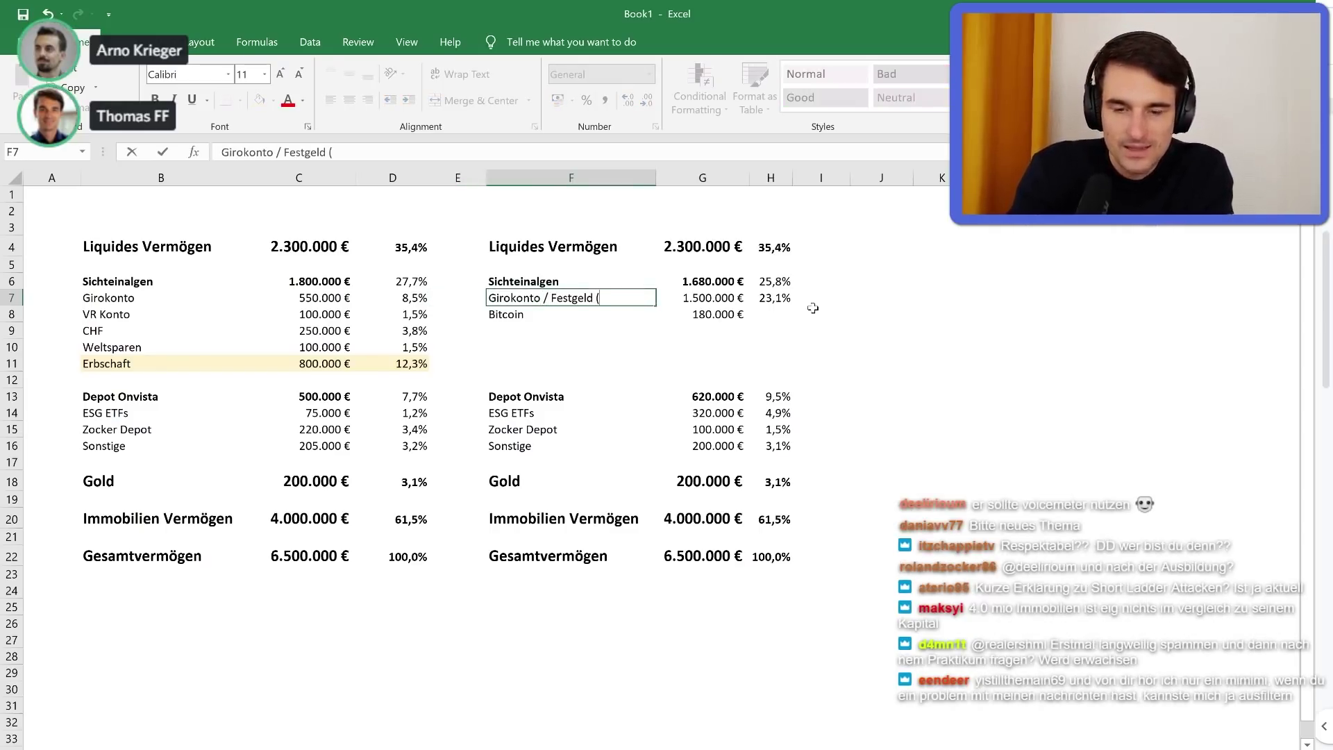
pyautogui.write('Zinstreppe)')
pyautogui.press('Return')
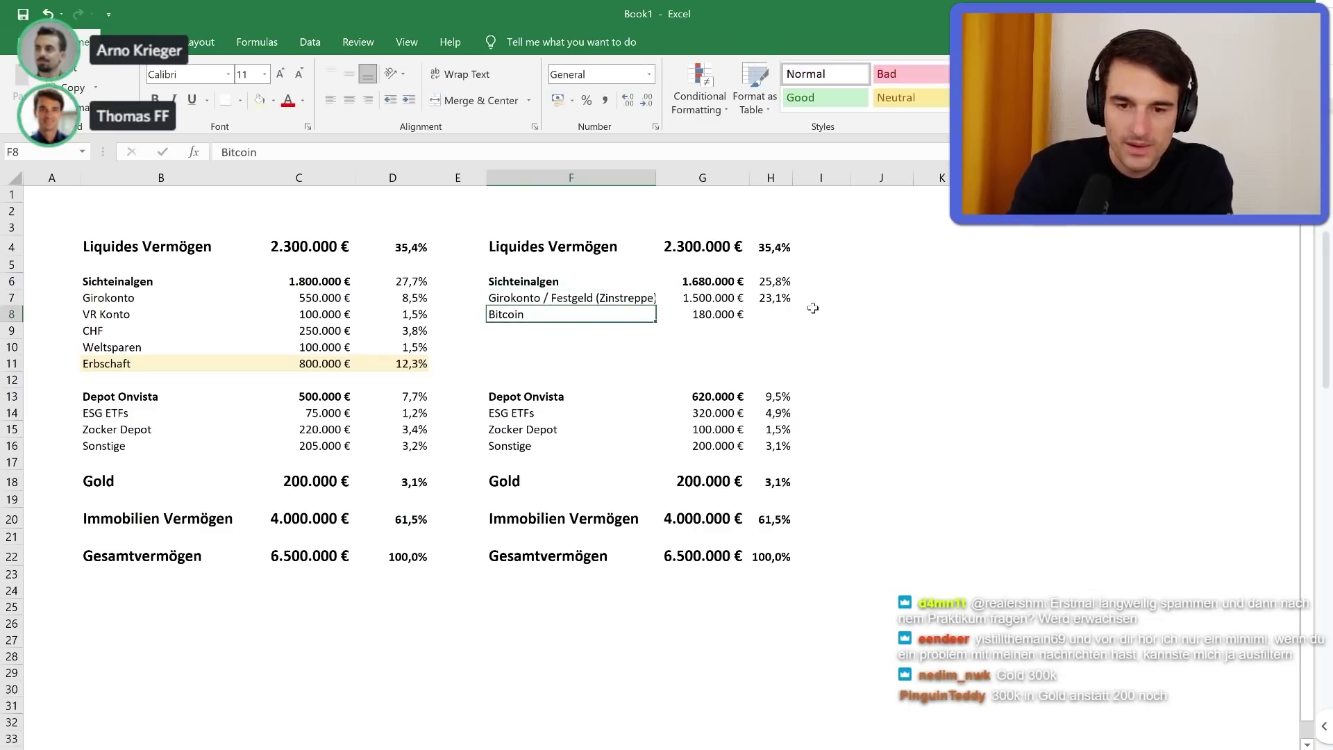
# Copy the percentage share formula from H6 to the Bitcoin row, H8
pyautogui.press('Right')
pyautogui.press('Right')
pyautogui.press('Up')
pyautogui.press('Up')
pyautogui.hotkey('ctrl', 'c')
pyautogui.press('Down')
pyautogui.press('Down')
pyautogui.hotkey('ctrl', 'v')
# Paste the copied share formula into the Depot Onvista block of the adjusted table, H13:H16
pyautogui.press('Down')
pyautogui.press('Down')
pyautogui.press('Down')
pyautogui.press('Down')
pyautogui.press('Down')
pyautogui.press('Down')
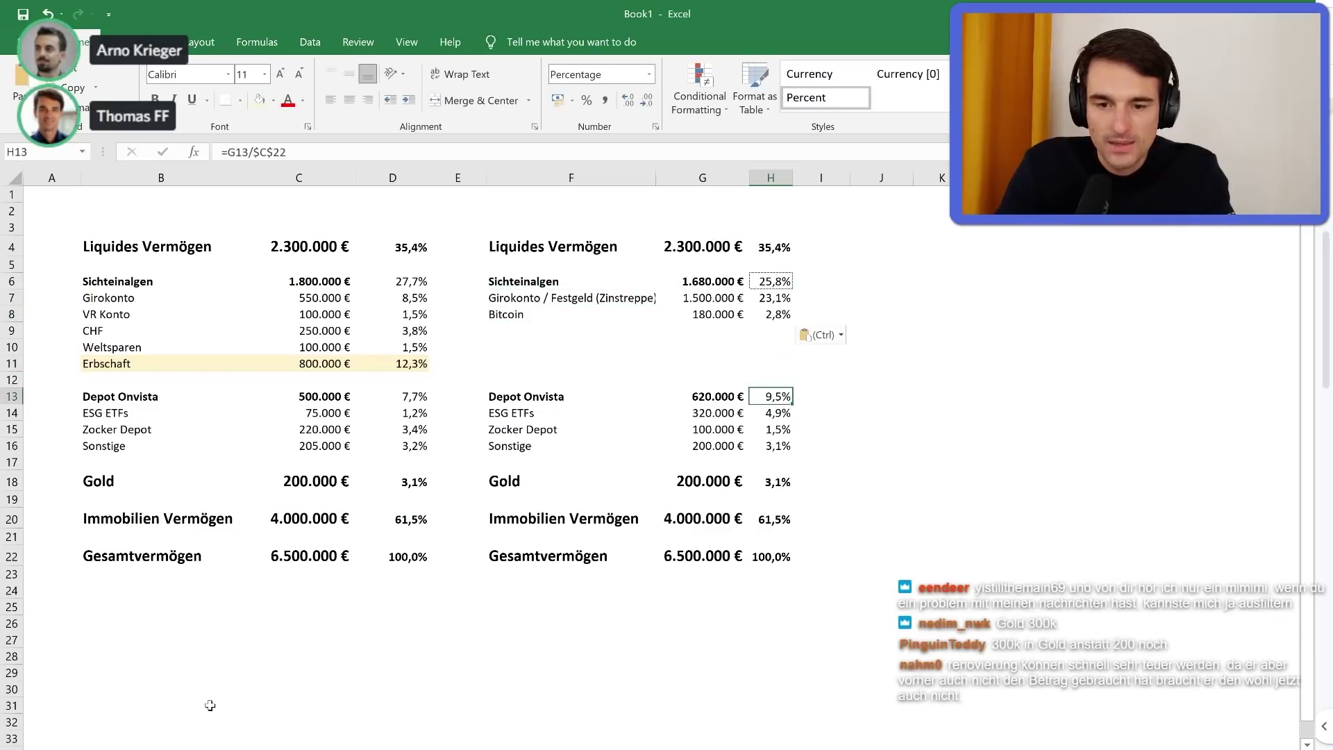
pyautogui.hotkey('ctrl', 'v')
pyautogui.press('Down')
pyautogui.hotkey('ctrl', 'v')
pyautogui.press('Down')
pyautogui.hotkey('ctrl', 'v')
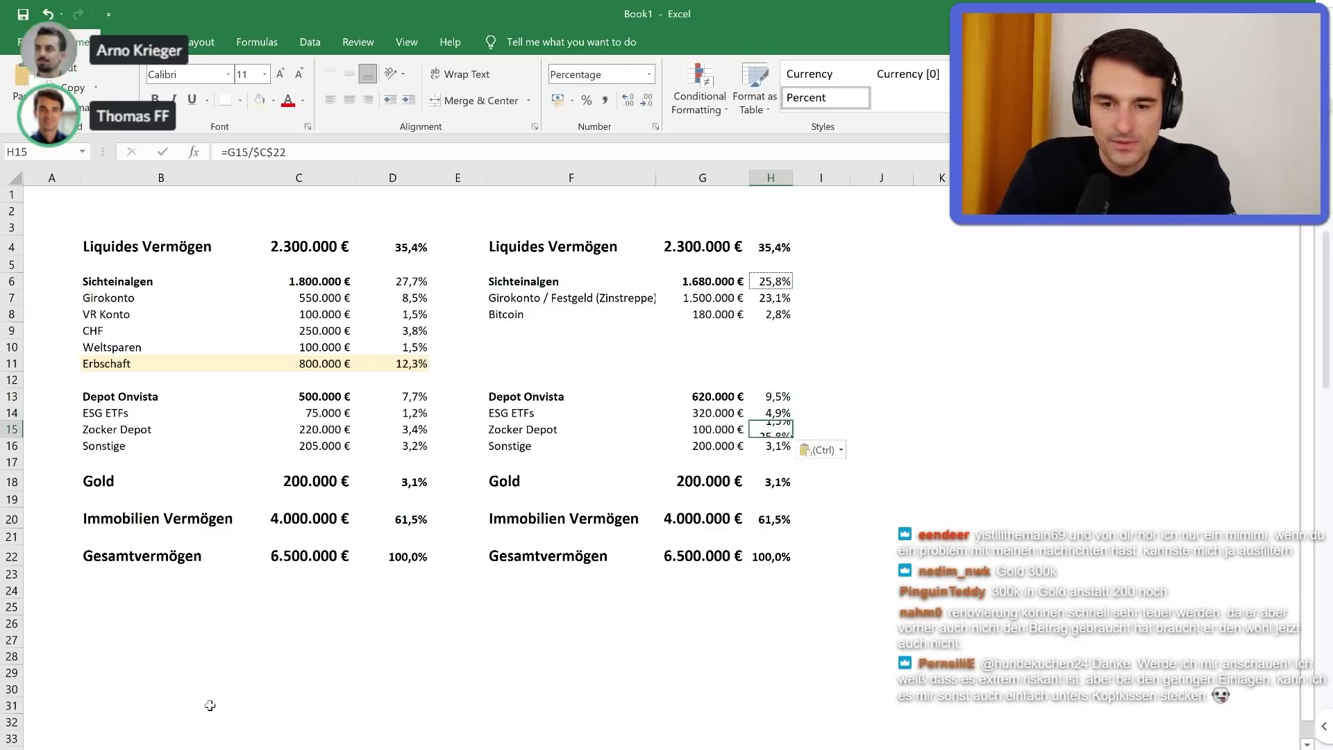
pyautogui.press('Down')
pyautogui.press('Down')
pyautogui.press('Down')
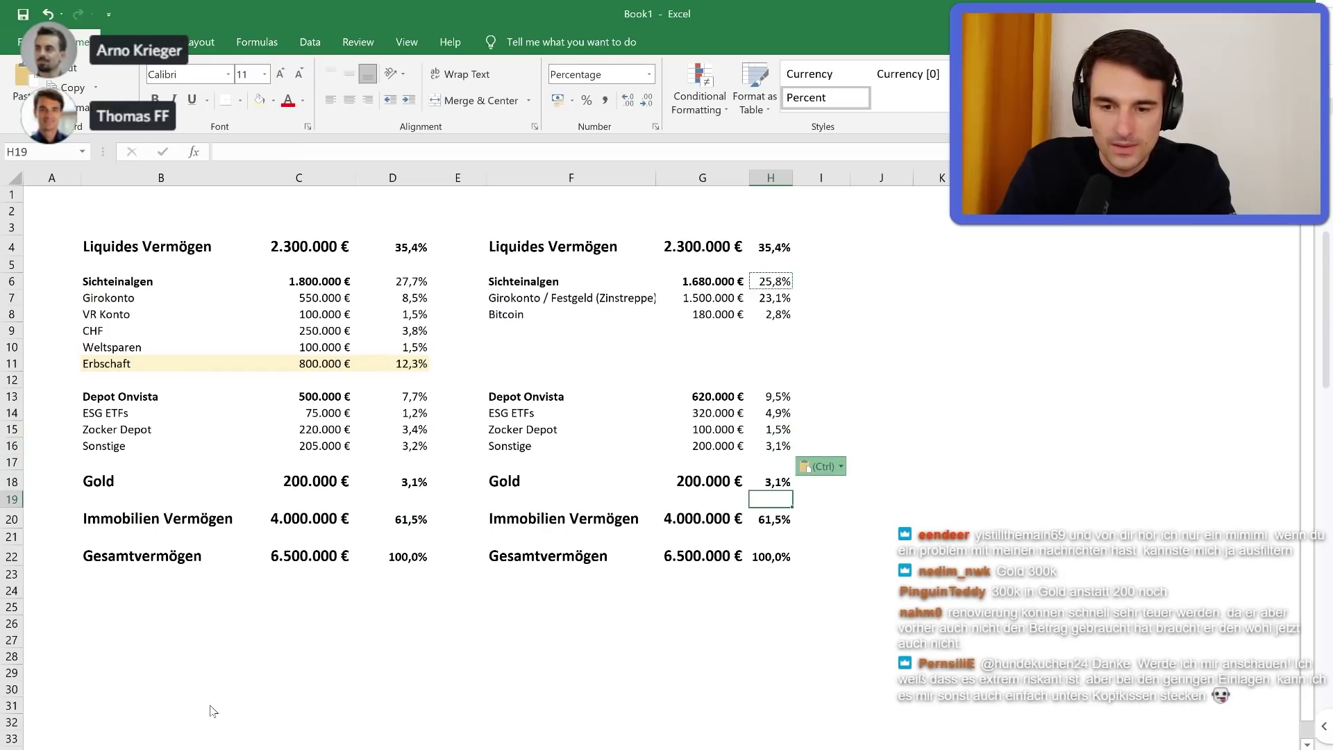
pyautogui.press('Up')
pyautogui.press('Up')
pyautogui.press('Up')
pyautogui.press('Up')
pyautogui.press('Up')
pyautogui.press('Up')
pyautogui.press('Up')
pyautogui.press('Up')
pyautogui.press('Up')
pyautogui.press('Up')
pyautogui.press('Up')
pyautogui.press('Up')
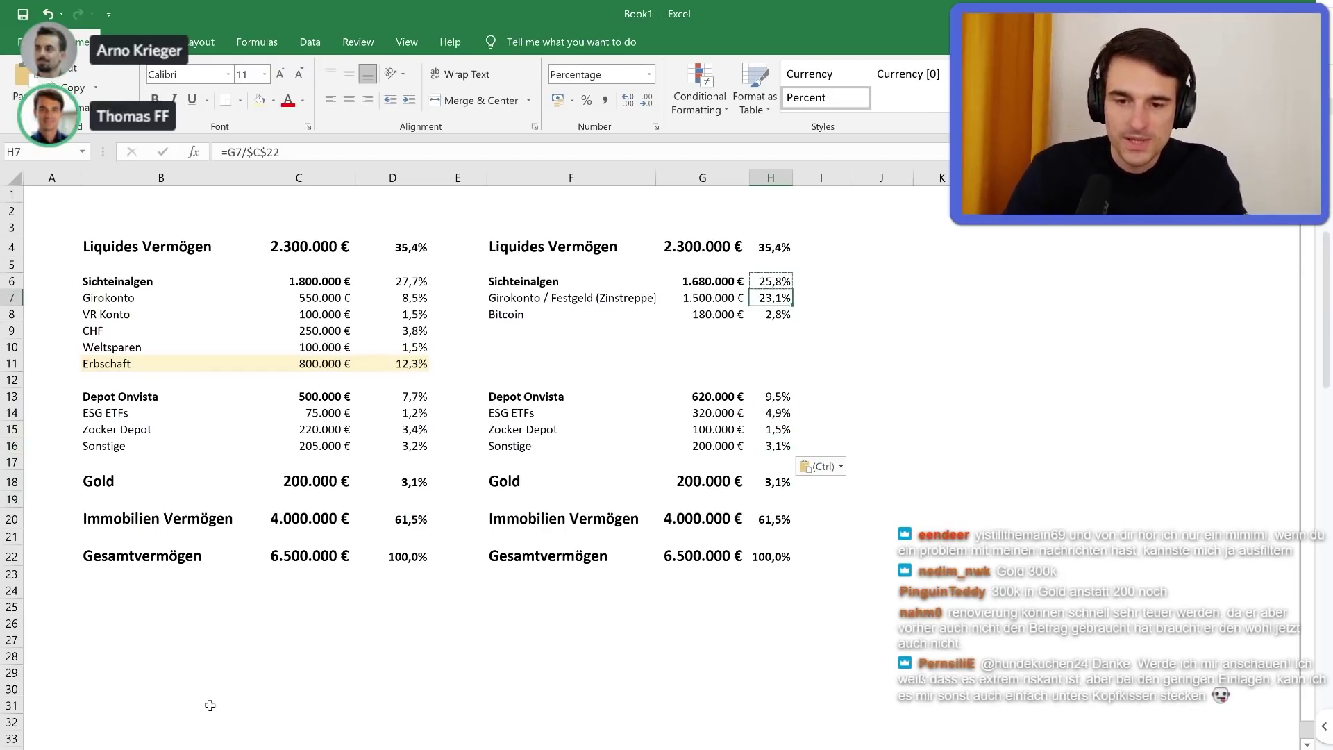
# Extend the ESG ETFs label in F14 of the adjusted table to "ESG ETFs Portfolio"
pyautogui.press('Down')
pyautogui.press('Down')
pyautogui.press('Down')
pyautogui.press('Down')
pyautogui.press('Down')
pyautogui.press('Down')
pyautogui.press('Down')
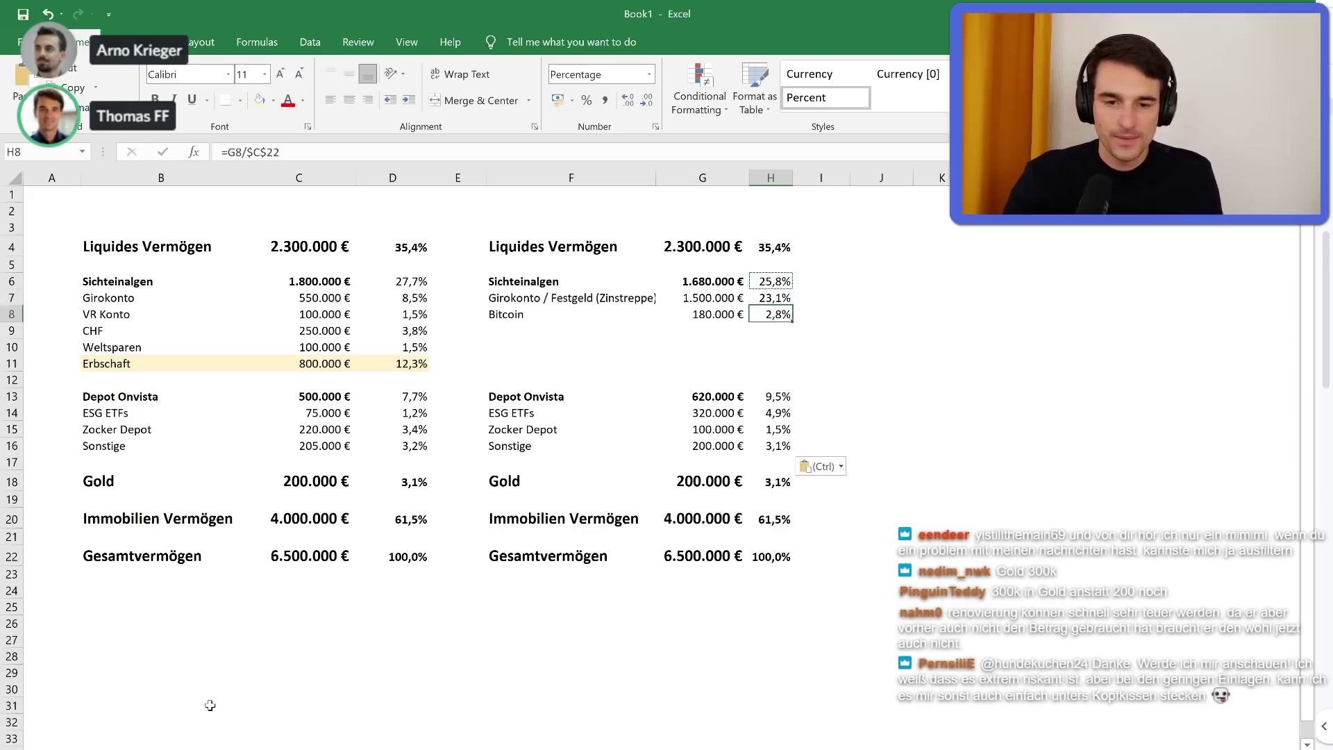
pyautogui.press('Left')
pyautogui.press('Left')
pyautogui.press('Left')
pyautogui.press('Right')
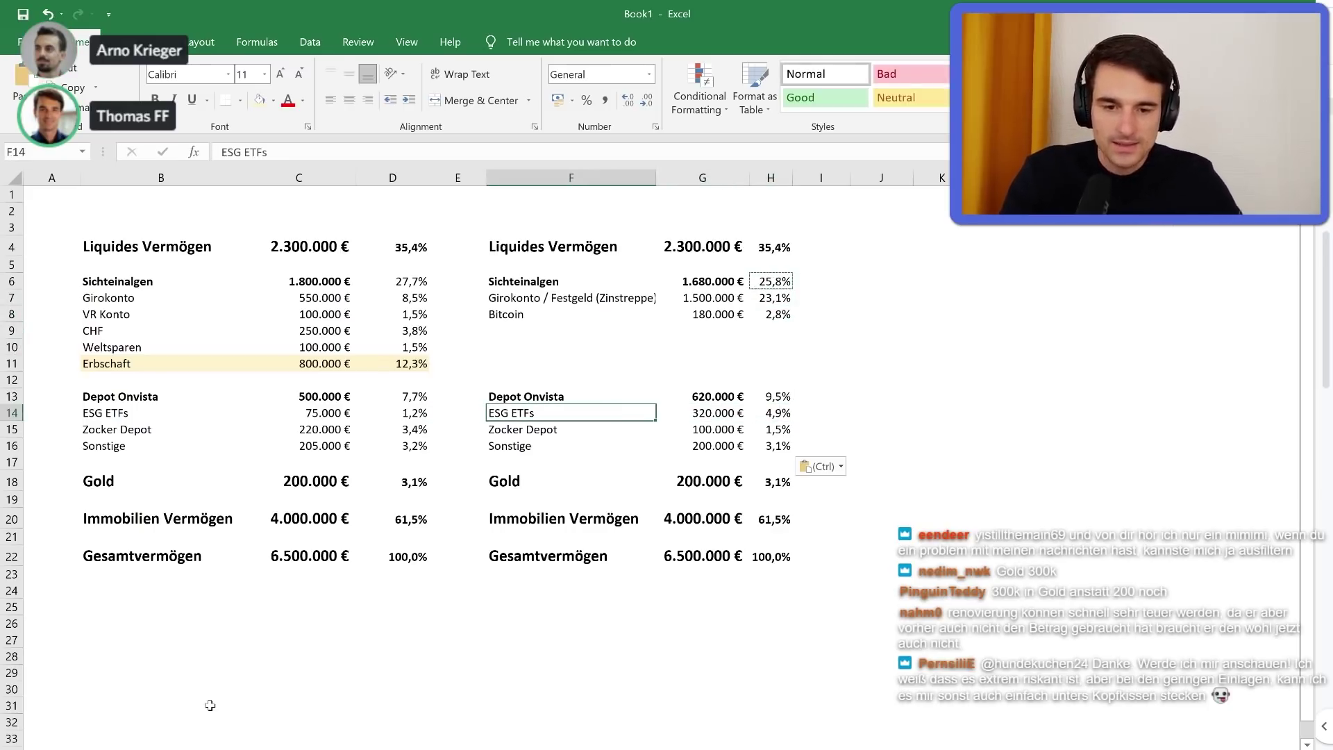
pyautogui.press('F2')
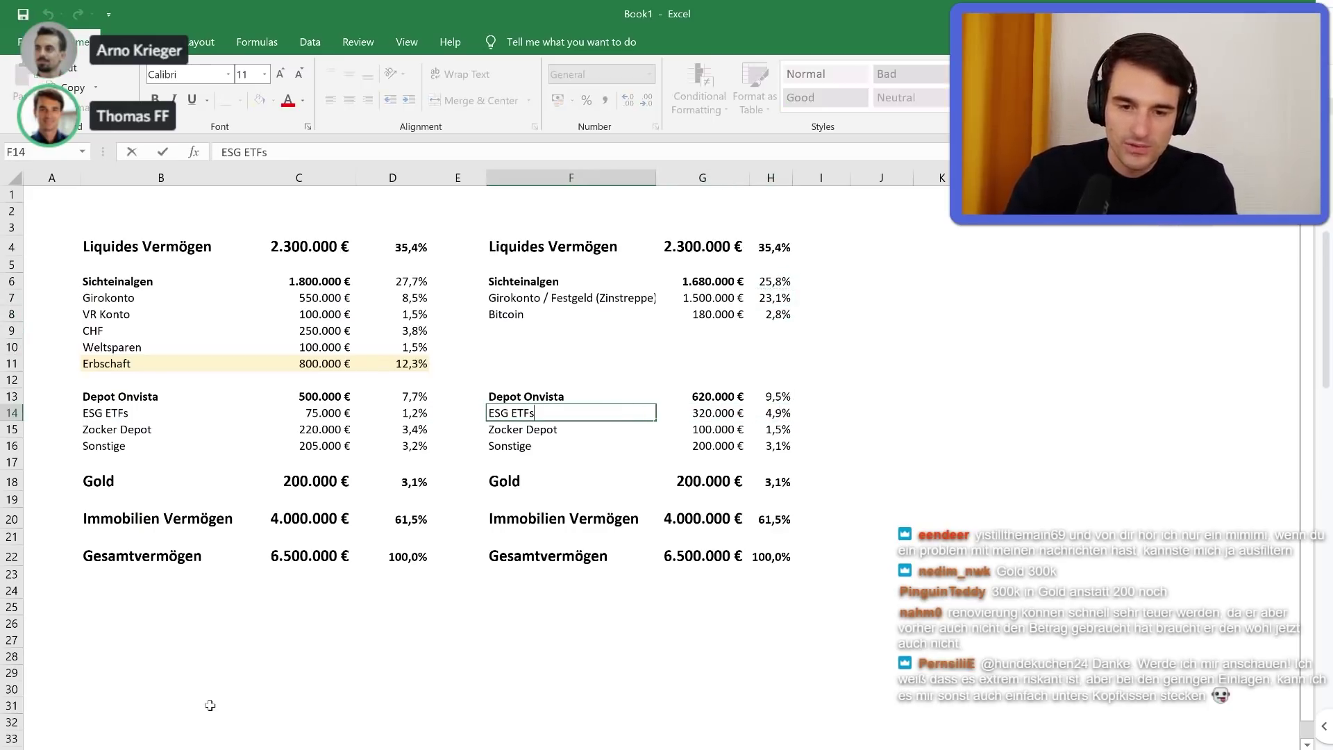
pyautogui.write('Portfolio')
pyautogui.press('Return')
pyautogui.press('Up')
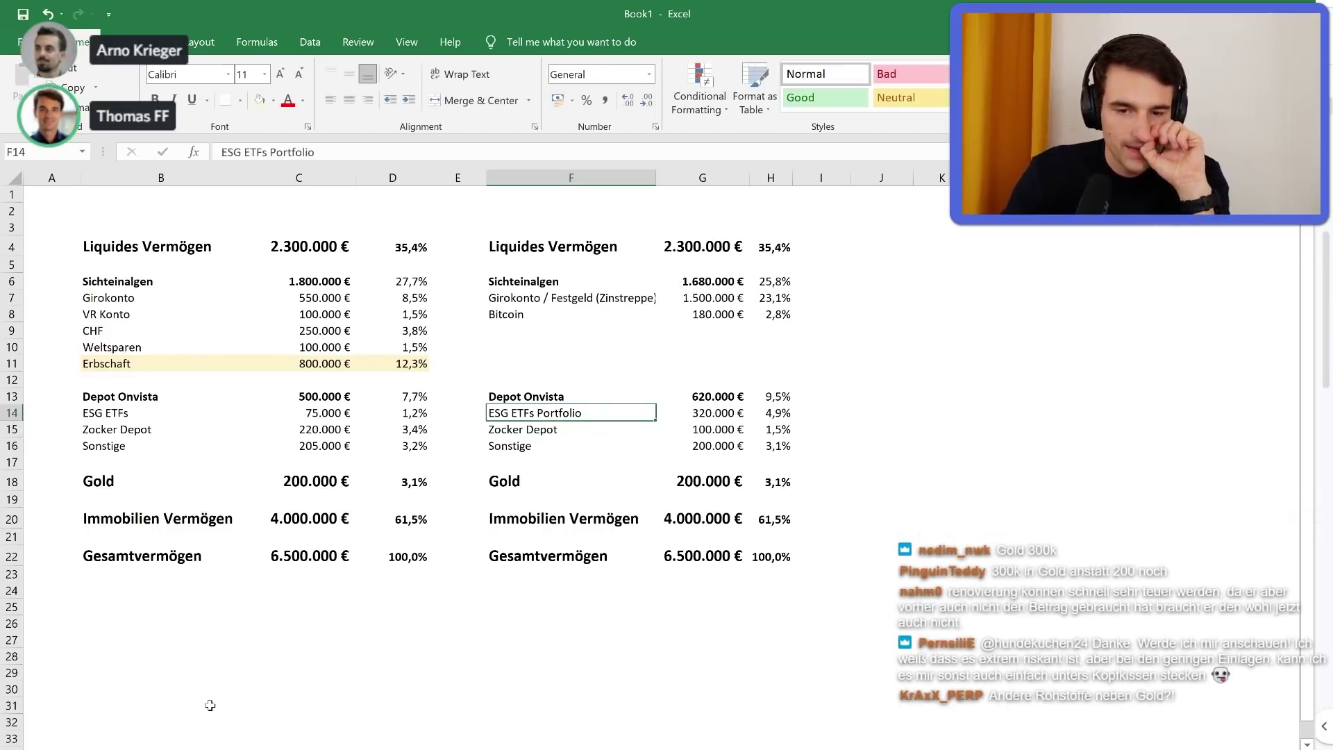
# Clear the Sonstige amount in G16 of the adjusted table
pyautogui.press('Down')
pyautogui.press('Right')
pyautogui.press('Up')
pyautogui.press('Right')
pyautogui.press('Left')
pyautogui.press('Right')
pyautogui.press('Left')
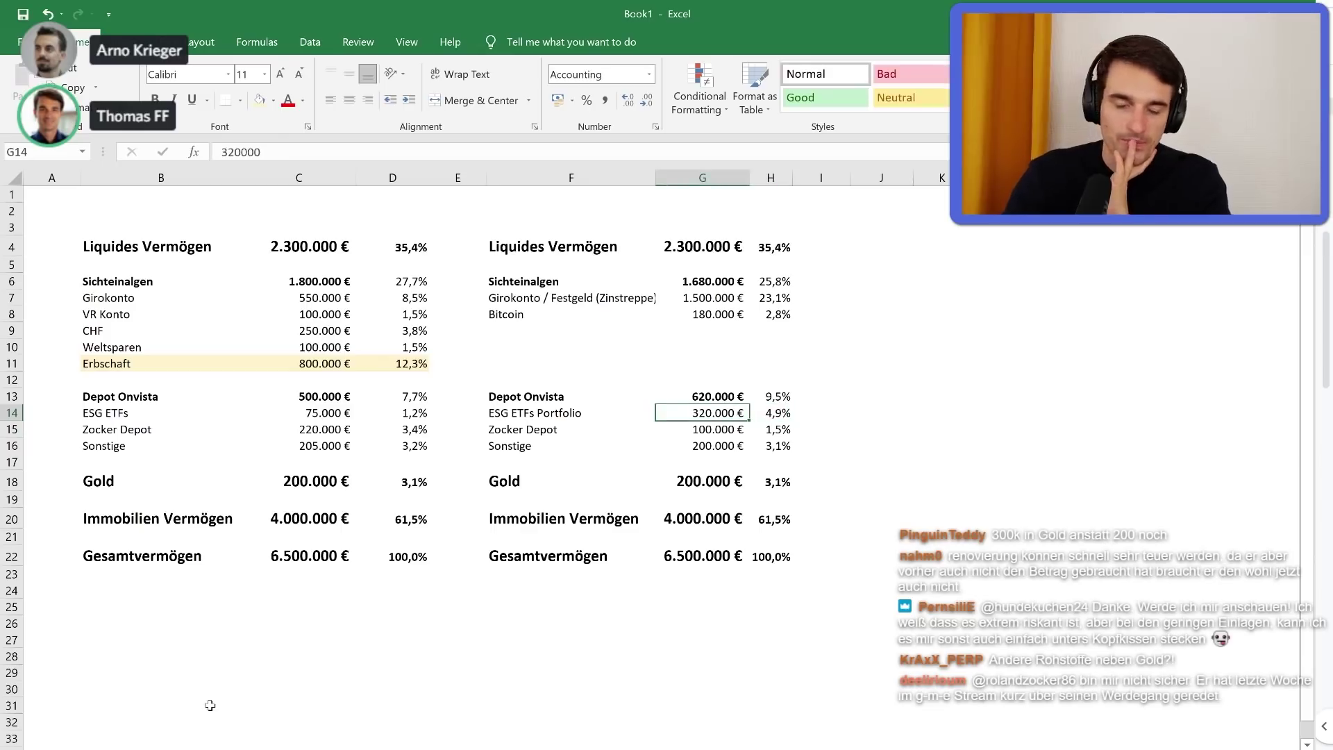
pyautogui.press('Down')
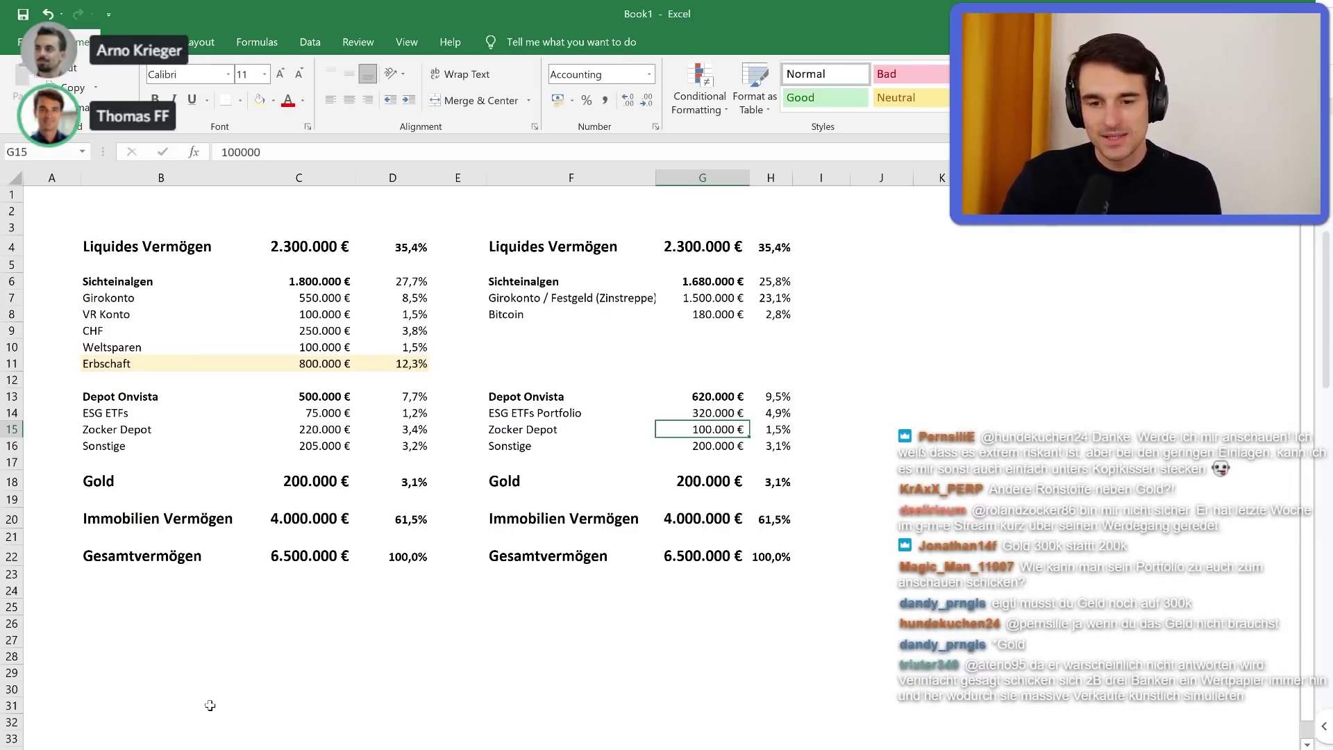
pyautogui.press('Down')
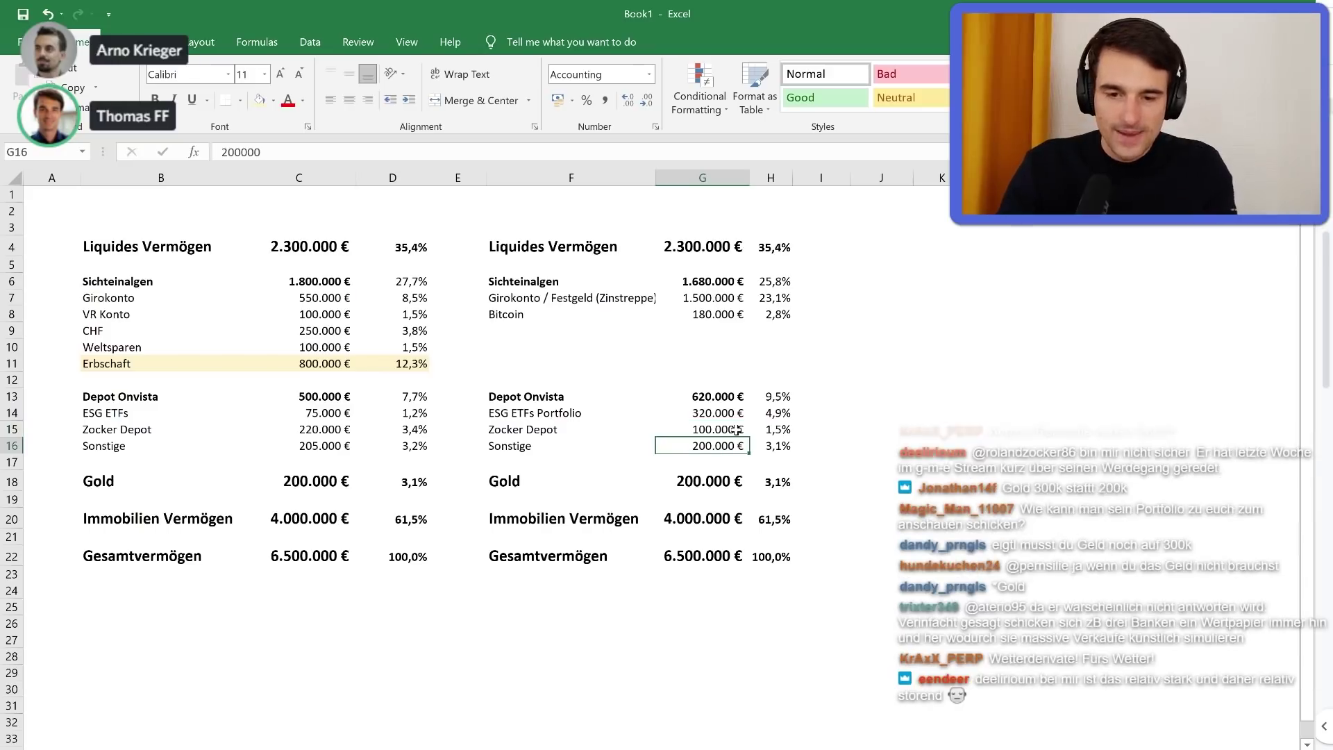
pyautogui.press('F2')
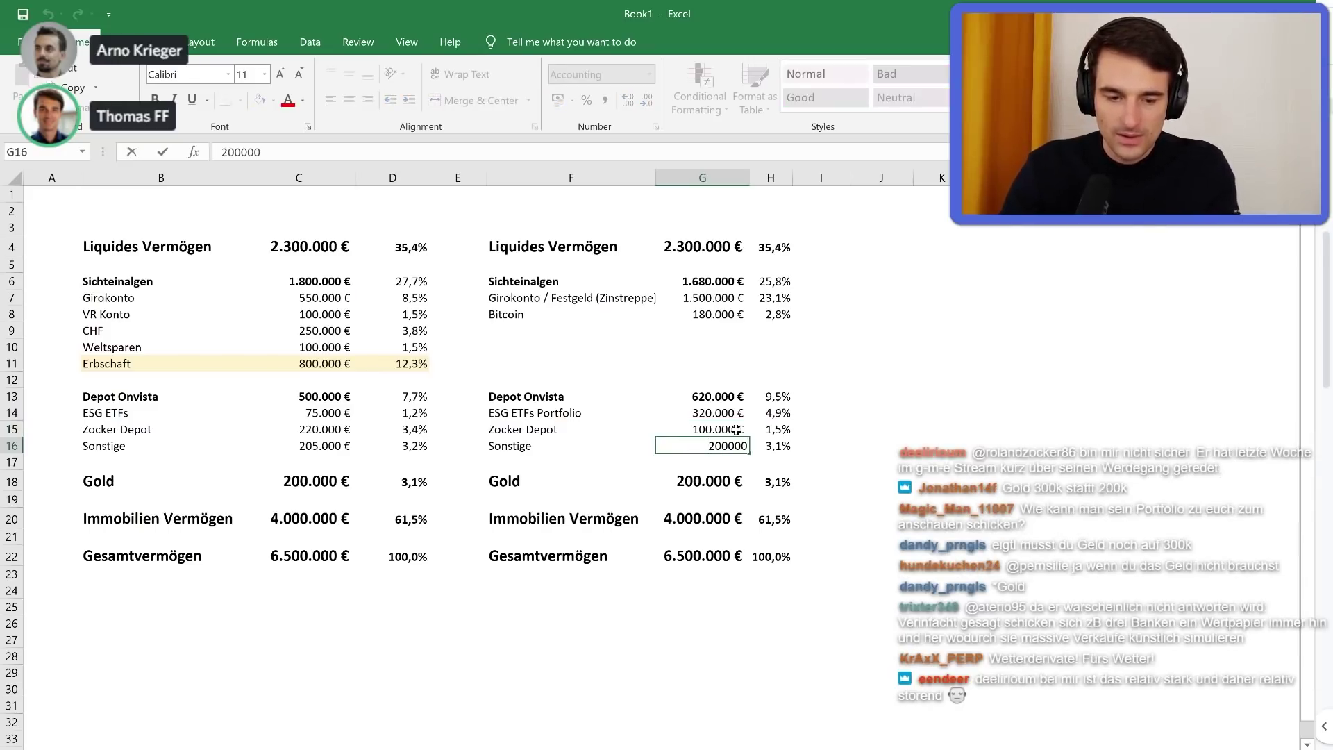
pyautogui.press('Delete')
pyautogui.press('Delete')
pyautogui.press('Delete')
pyautogui.press('Delete')
pyautogui.press('Delete')
pyautogui.press('Delete')
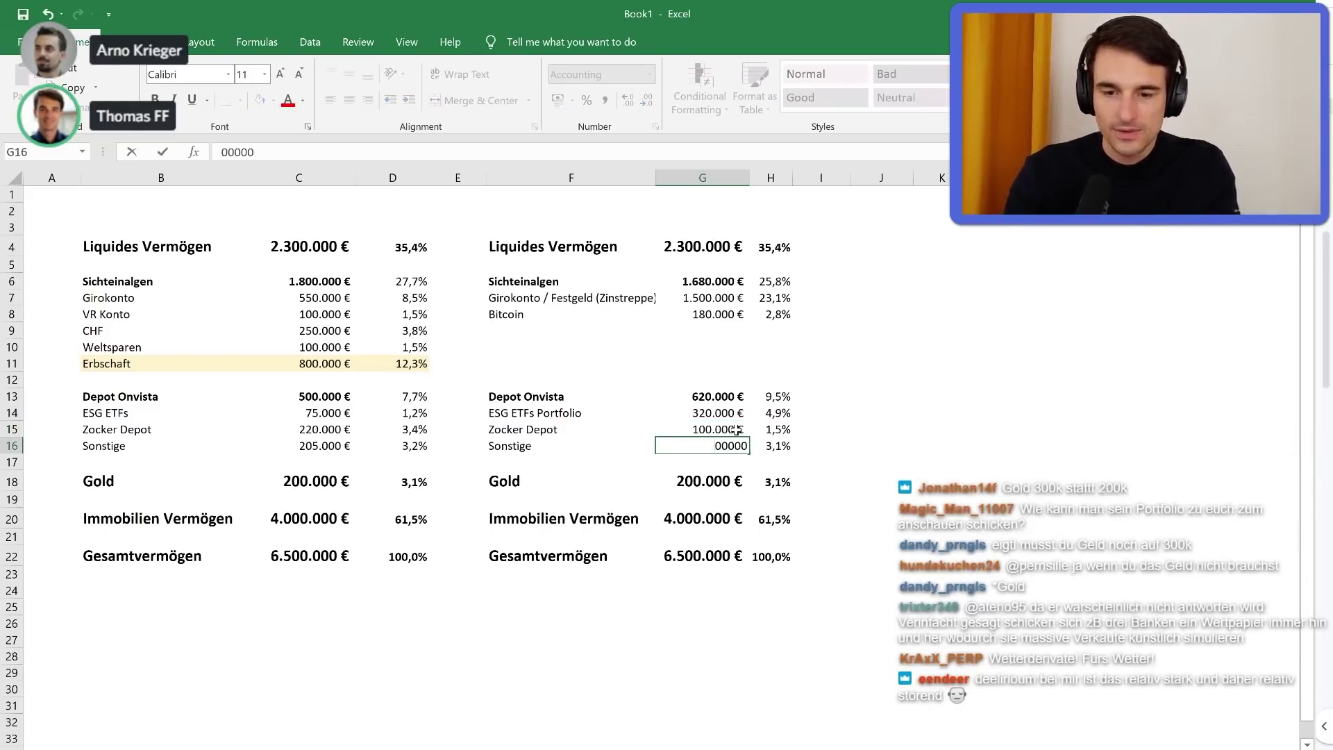
pyautogui.press('Return')
# Set the ESG ETFs Portfolio amount in G14 of the adjusted table to 520000
pyautogui.click(737, 429)
pyautogui.press('Up')
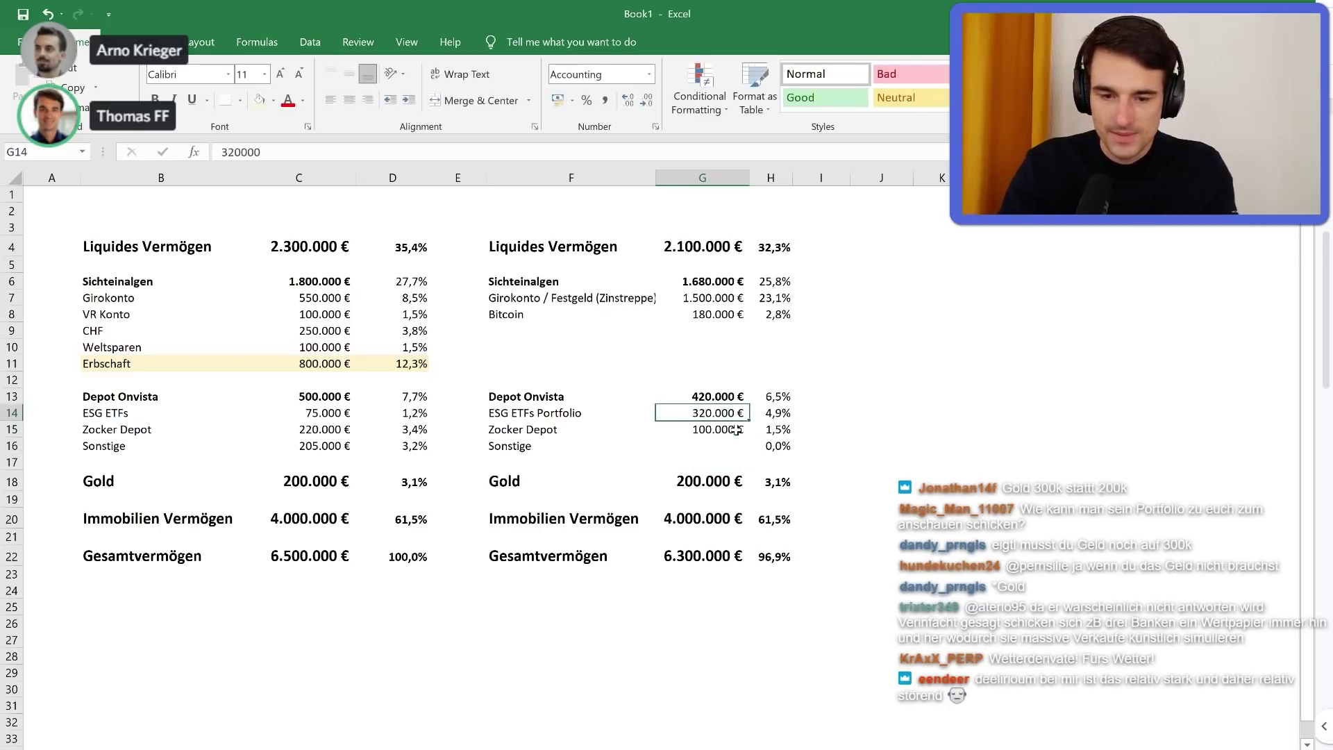
pyautogui.write('520000')
pyautogui.press('Return')
# Clear the leftover Sonstige label and percentage share in row 16 of the adjusted table
pyautogui.press('Delete')
pyautogui.press('Up')
pyautogui.press('Up')
pyautogui.press('Left')
pyautogui.hotkey('shift', 'Left')
pyautogui.hotkey('shift', 'Left')
pyautogui.hotkey('shift', 'Left')
pyautogui.hotkey('shift', 'Up')
pyautogui.hotkey('shift', 'Up')
pyautogui.click(914, 419)
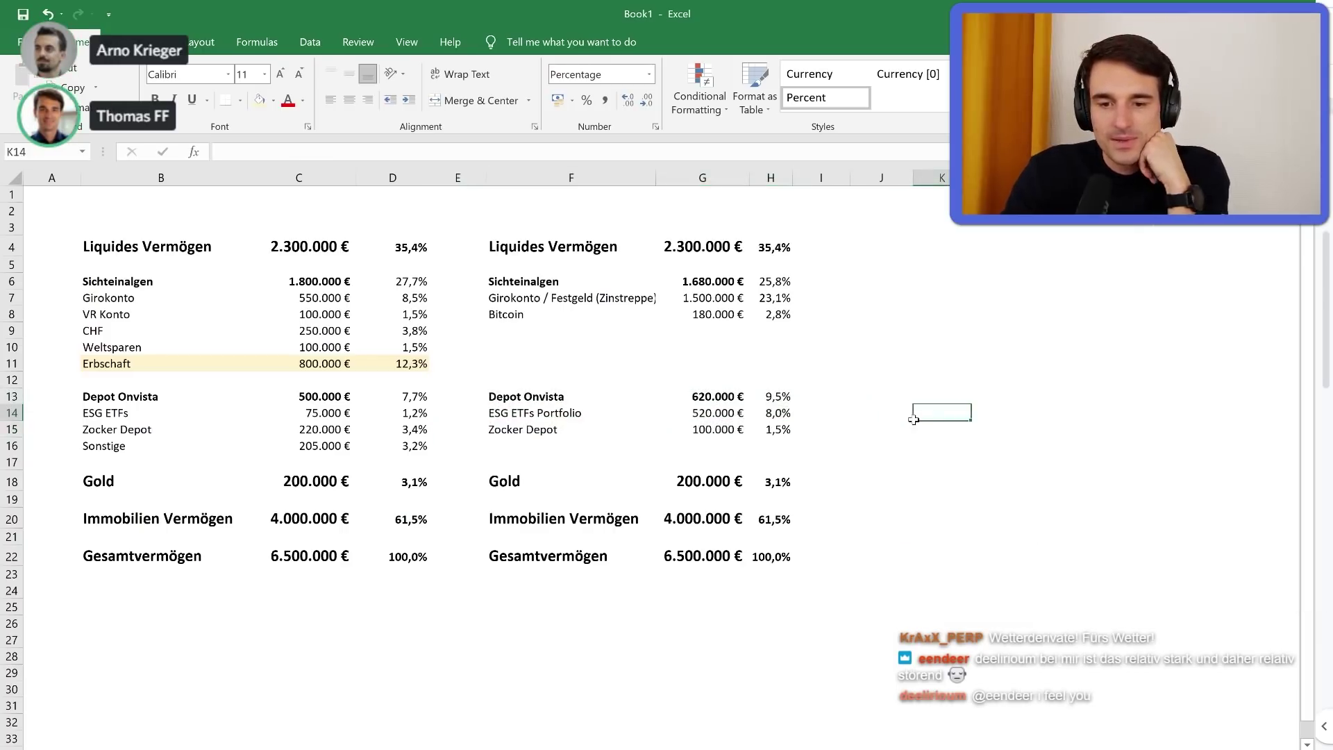
# Review the adjusted table's ETF, Zocker Depot, Girokonto / Festgeld, Bitcoin, Gold, real estate and total amounts with their shares
pyautogui.press('Left')
pyautogui.press('Left')
pyautogui.press('Left')
pyautogui.press('Left')
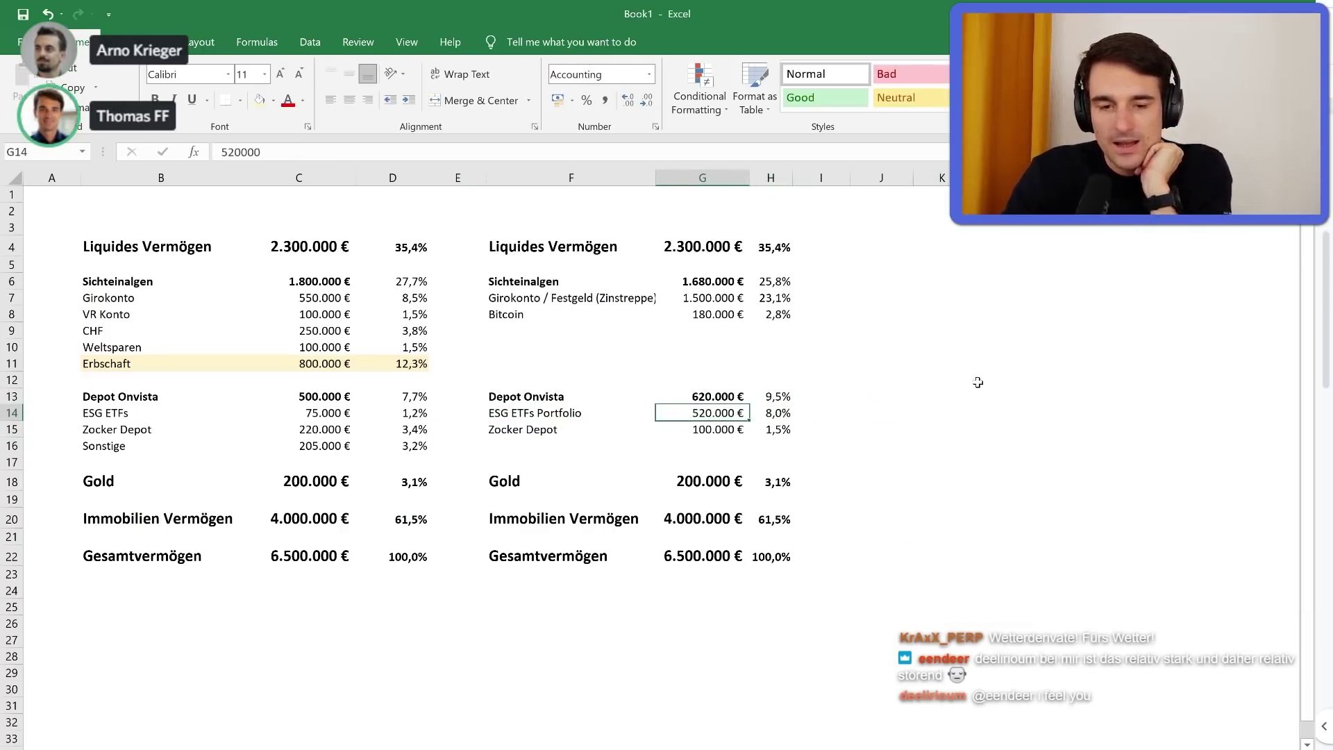
pyautogui.click(723, 427)
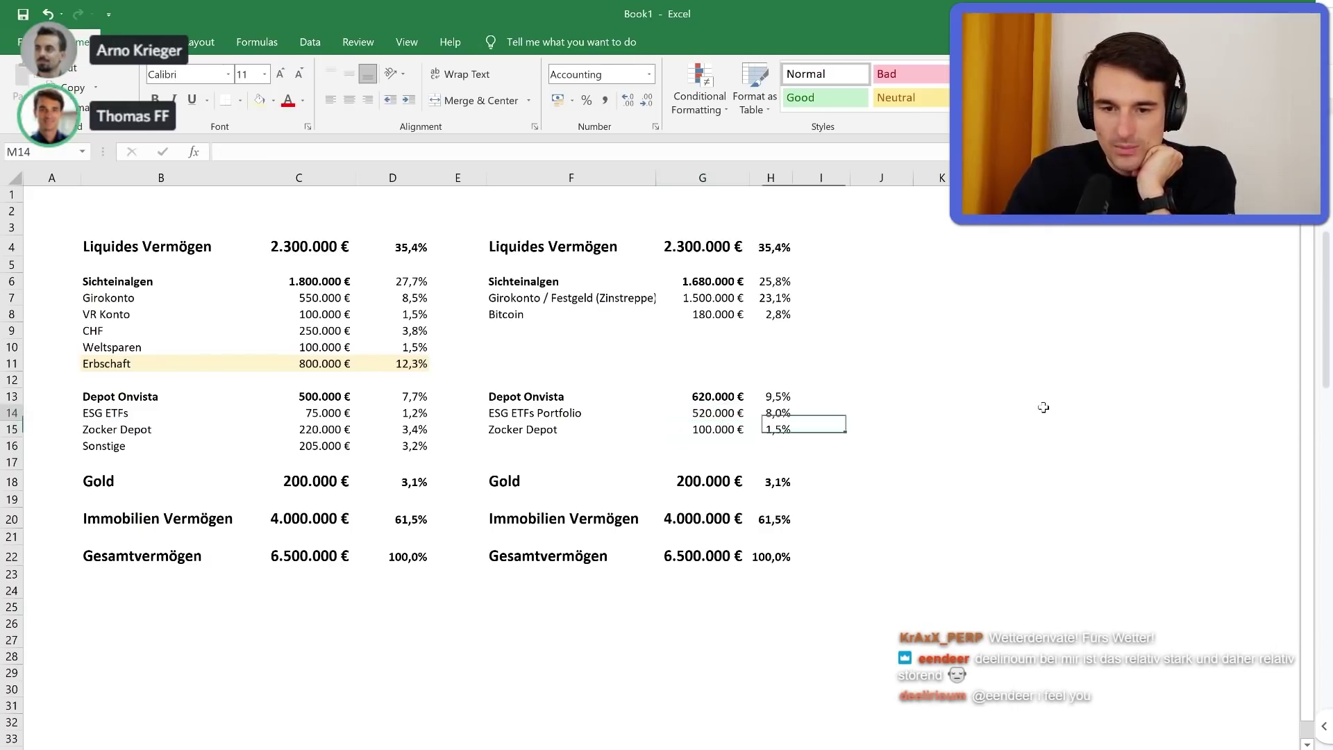
pyautogui.click(728, 300)
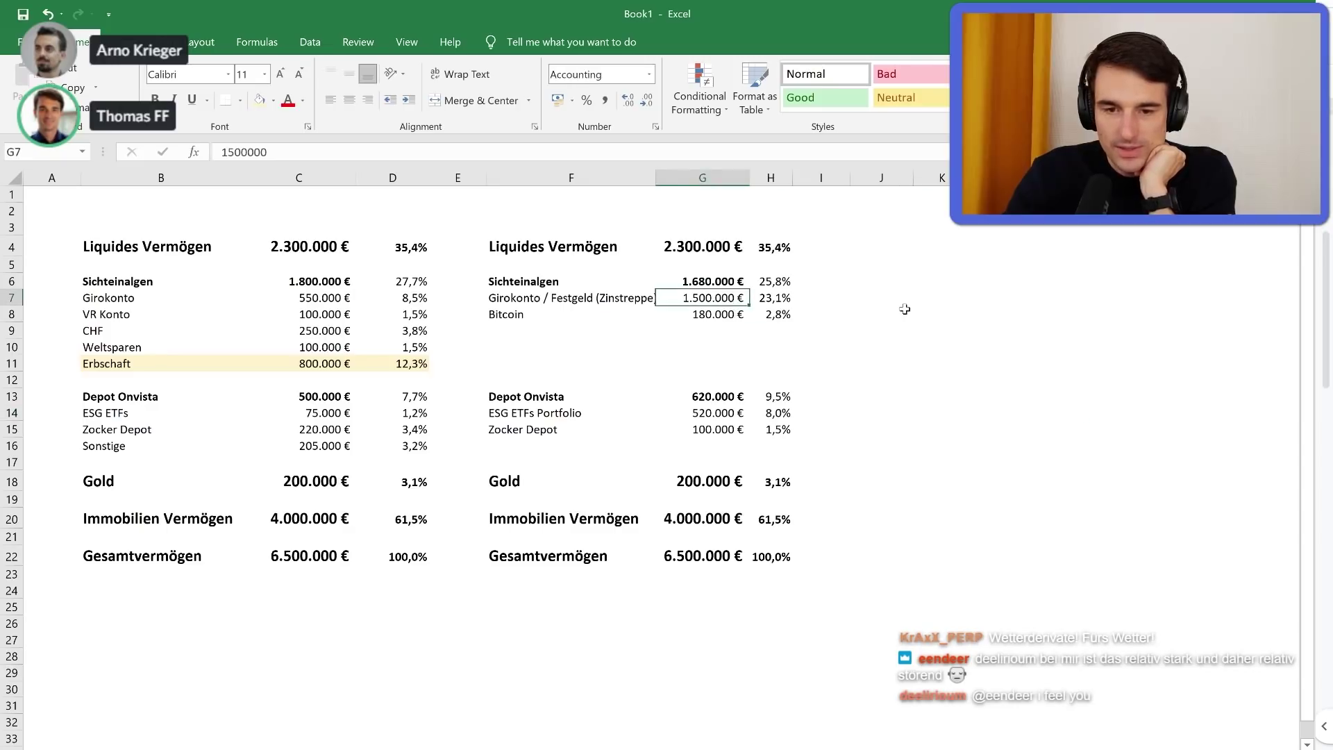
pyautogui.click(693, 316)
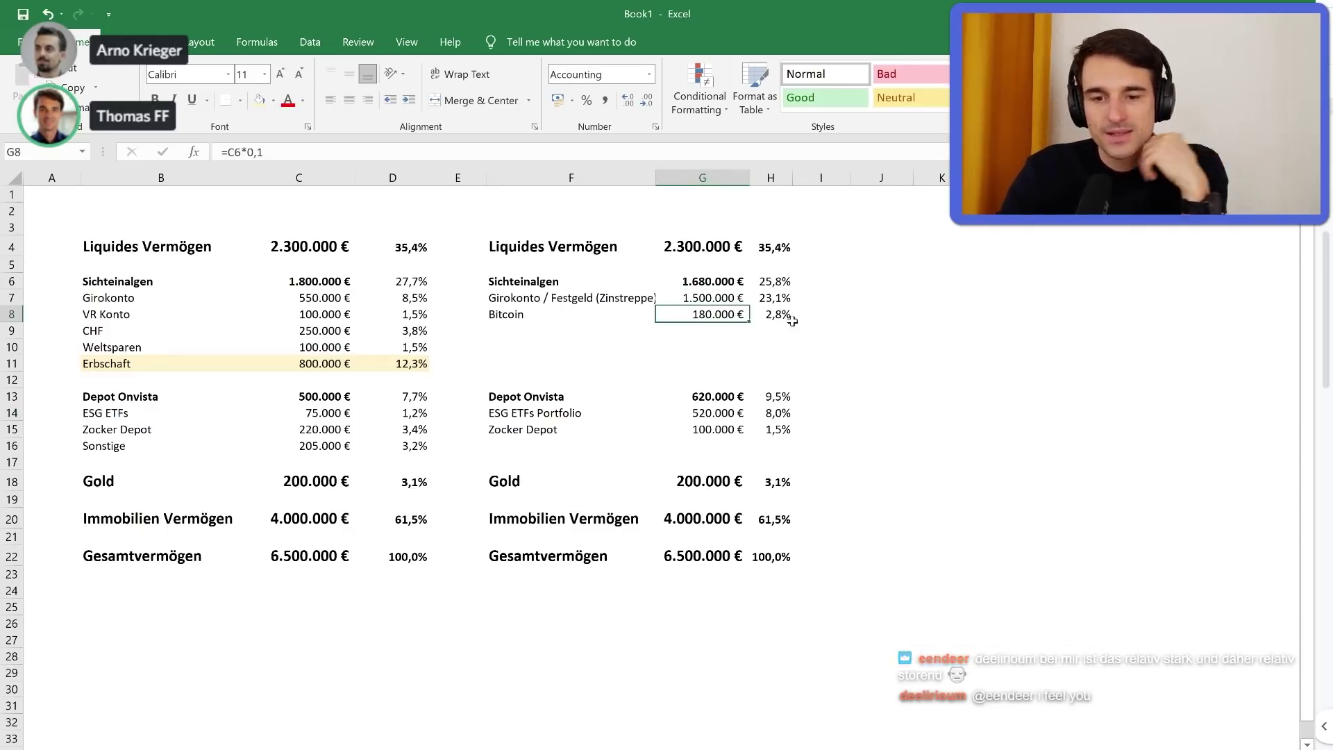
pyautogui.press('Right')
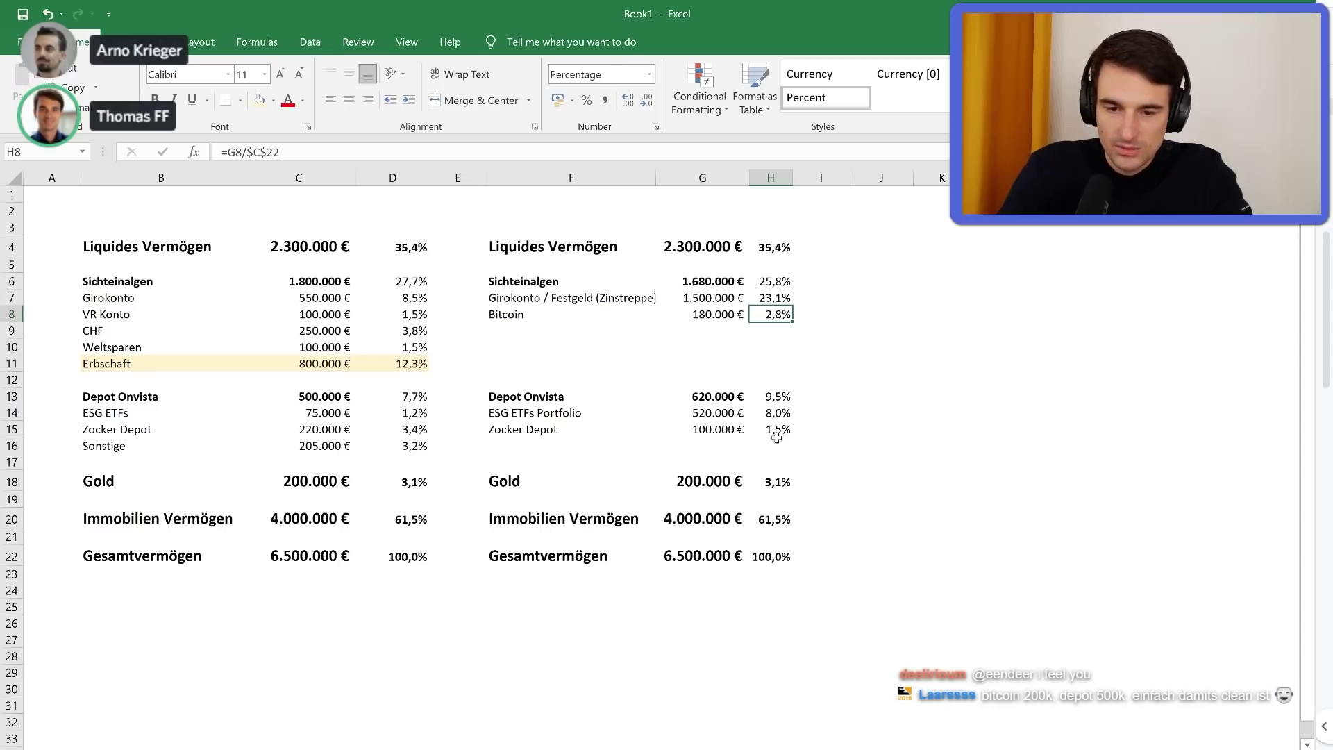
pyautogui.click(706, 480)
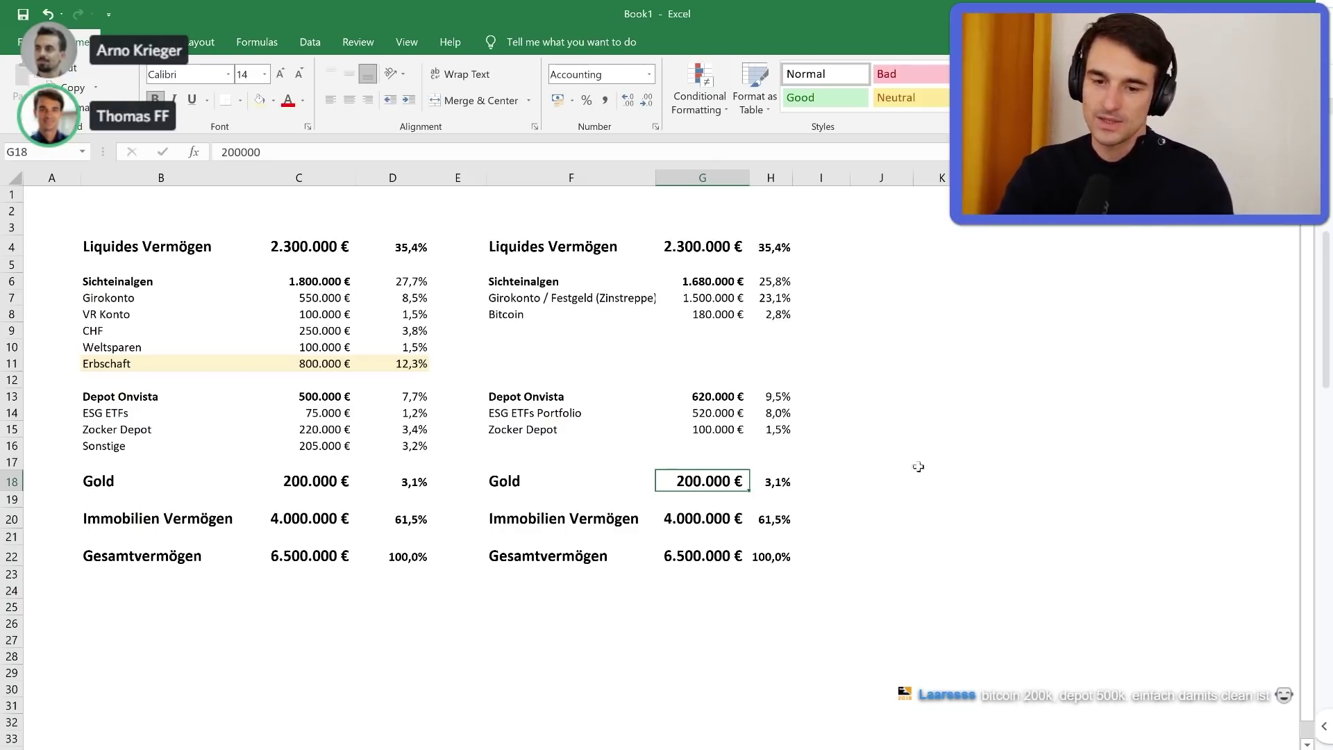
pyautogui.click(721, 523)
pyautogui.click(717, 559)
pyautogui.click(938, 533)
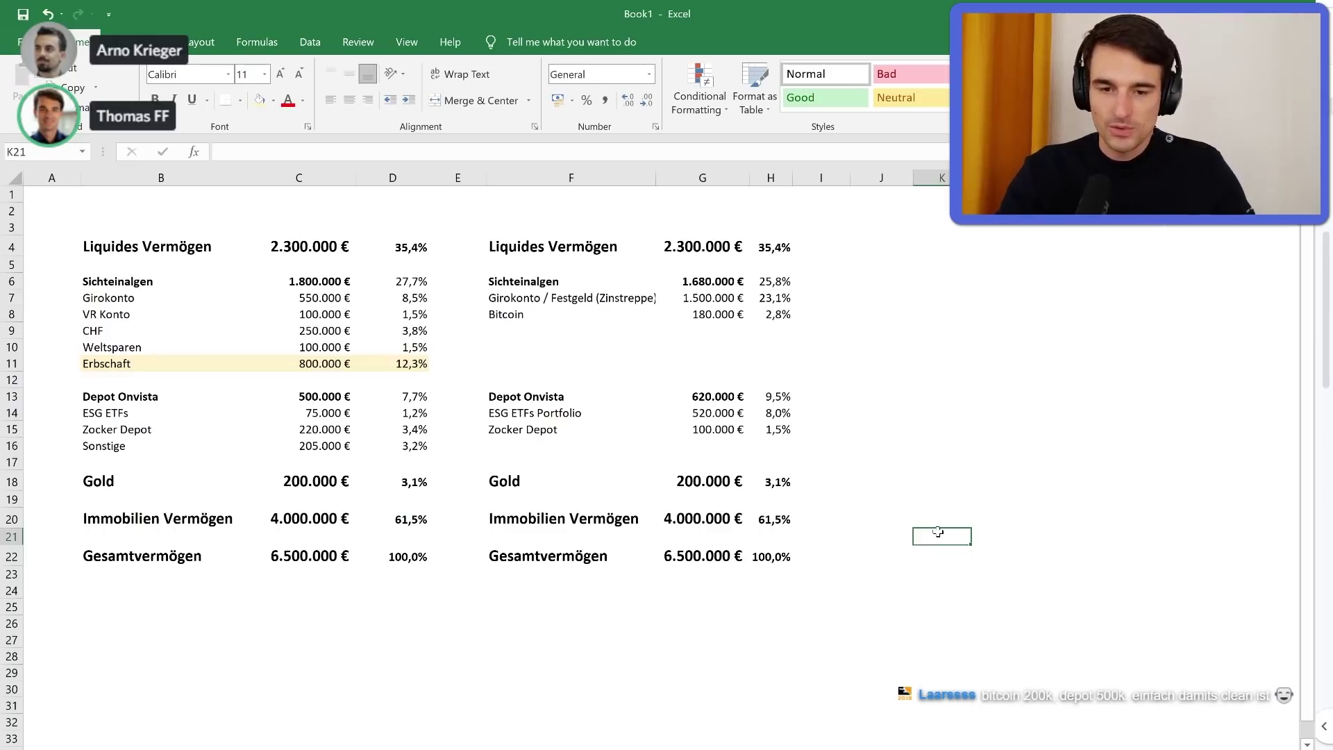
pyautogui.click(700, 412)
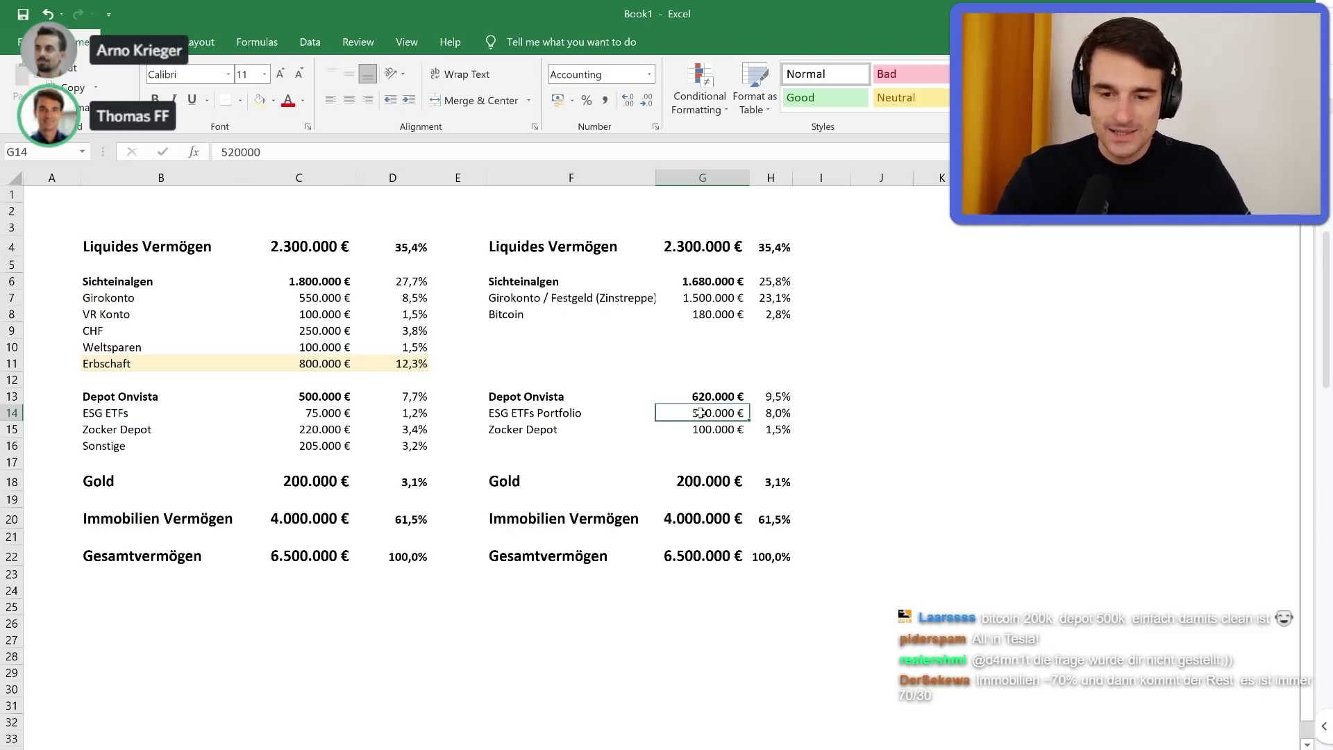
pyautogui.click(826, 653)
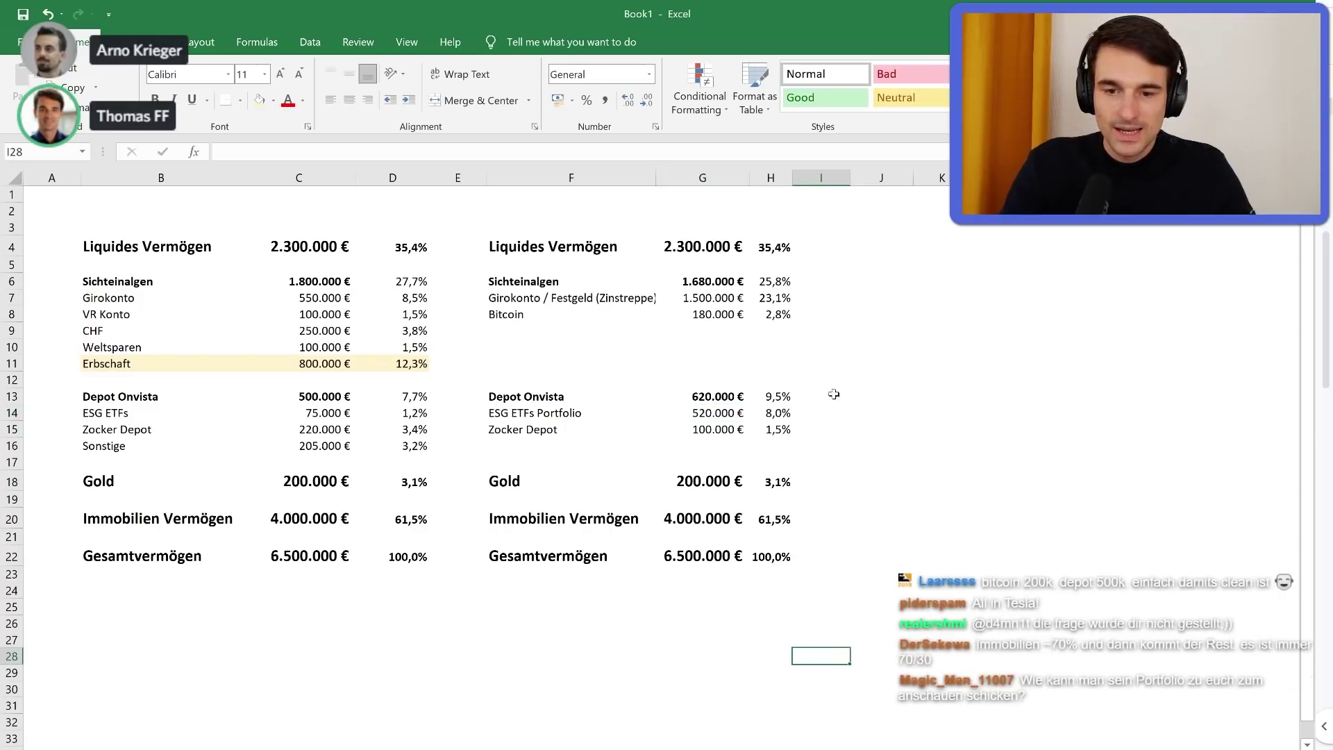
pyautogui.moveTo(813, 298); pyautogui.dragTo(499, 297)
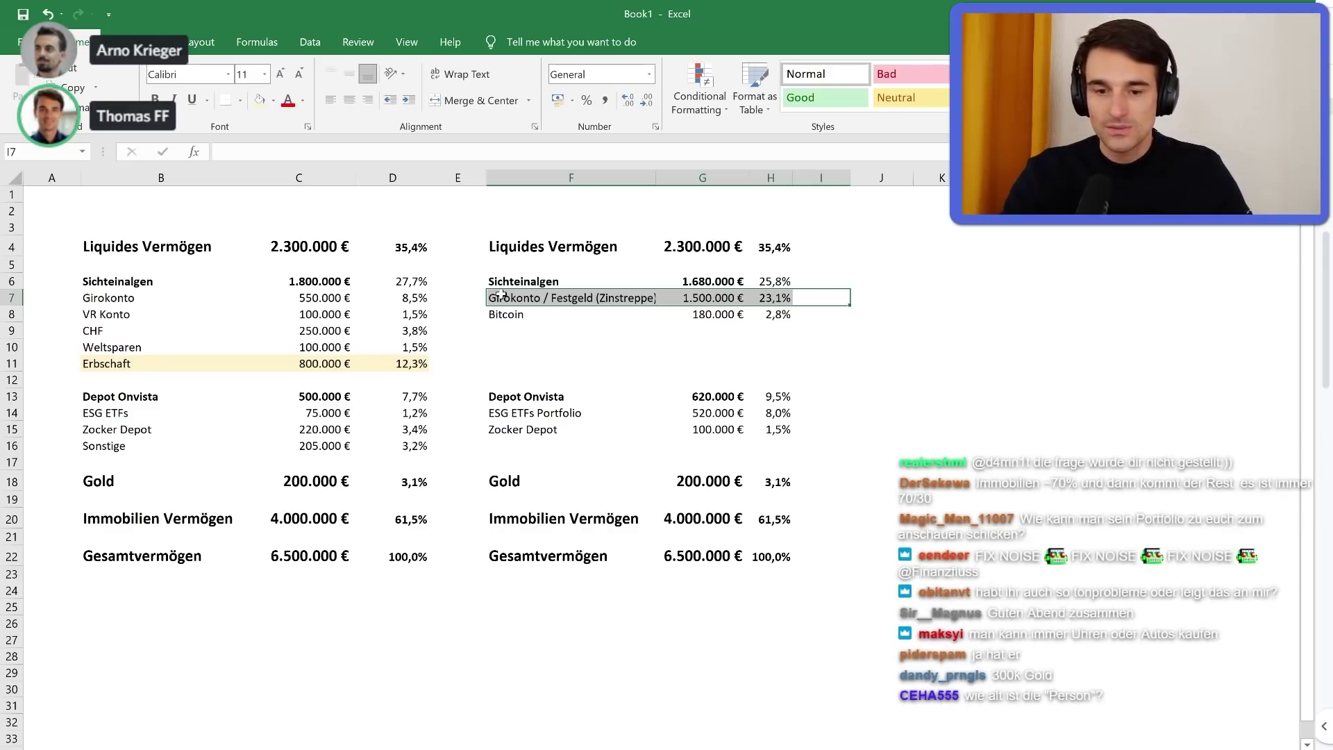
pyautogui.moveTo(719, 398); pyautogui.dragTo(726, 428)
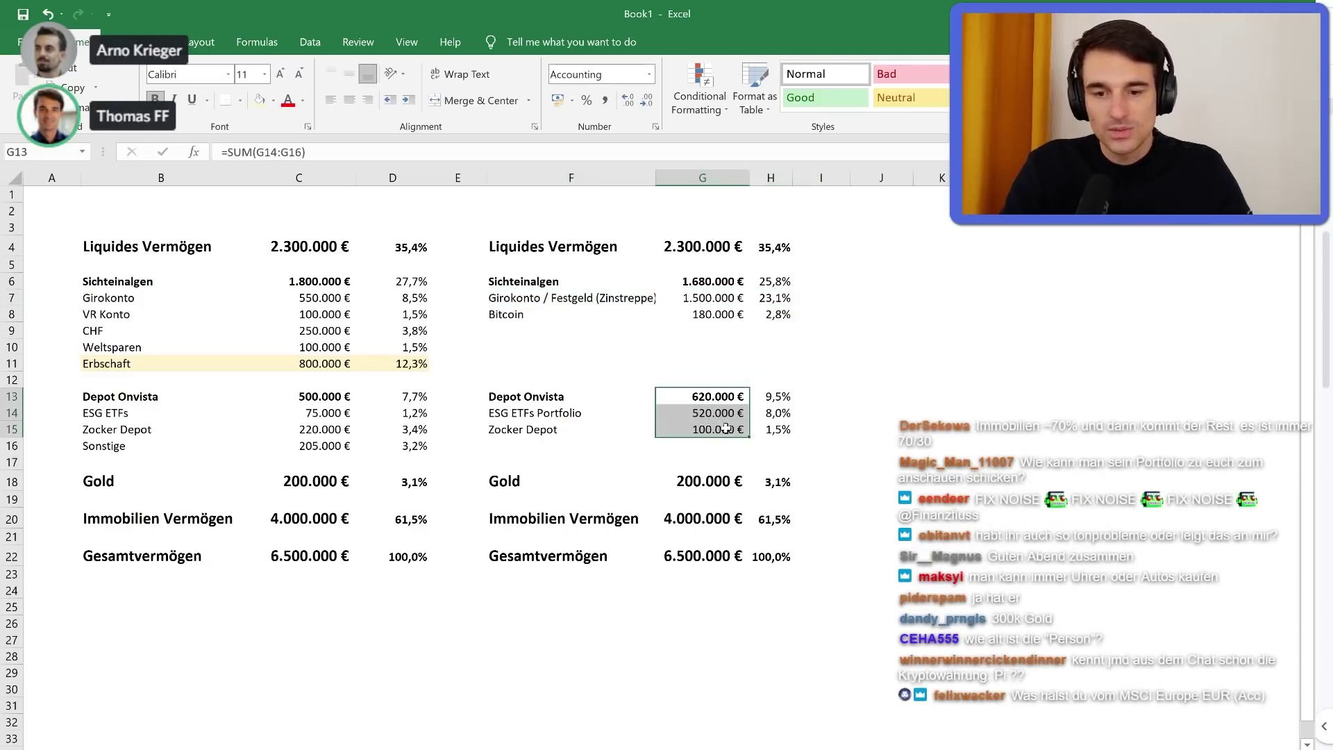
pyautogui.click(714, 482)
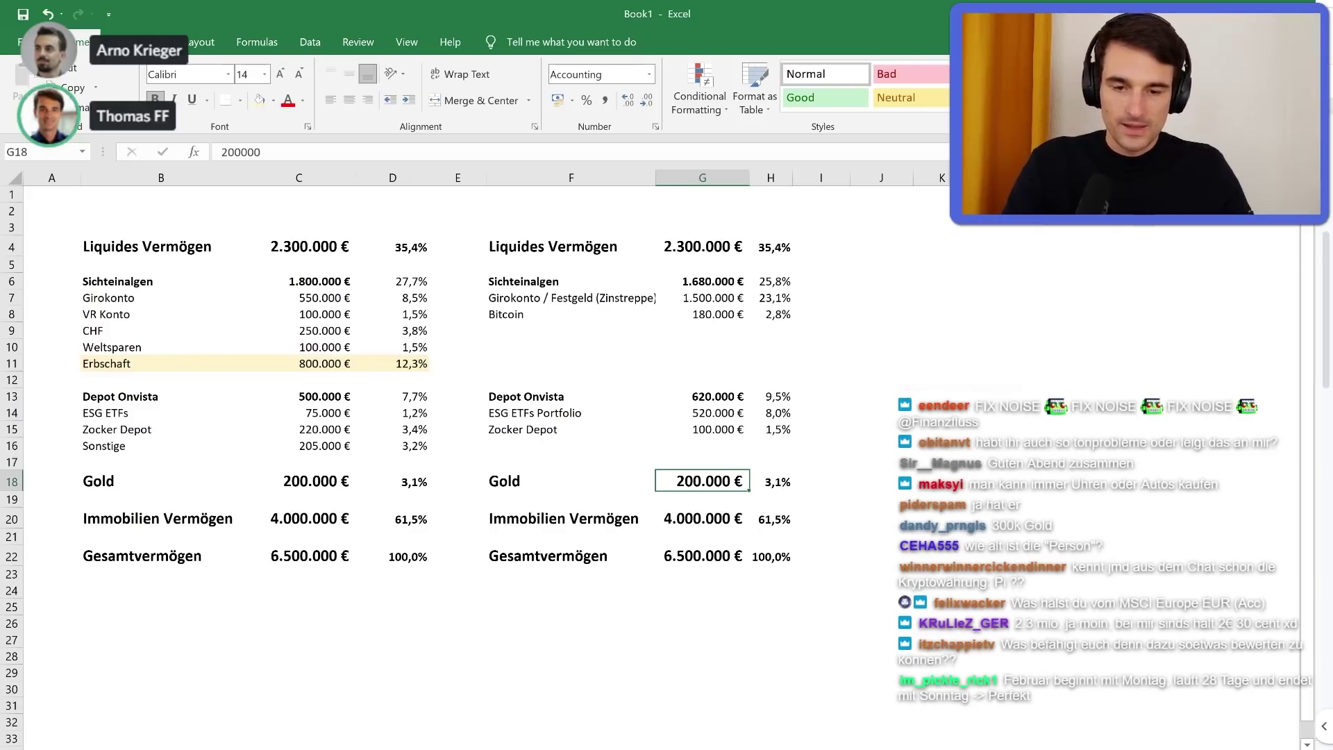
# Switch to the Google Docs document with the investor's message and read through its closing section to the end
pyautogui.hotkey('alt', 'Tab')
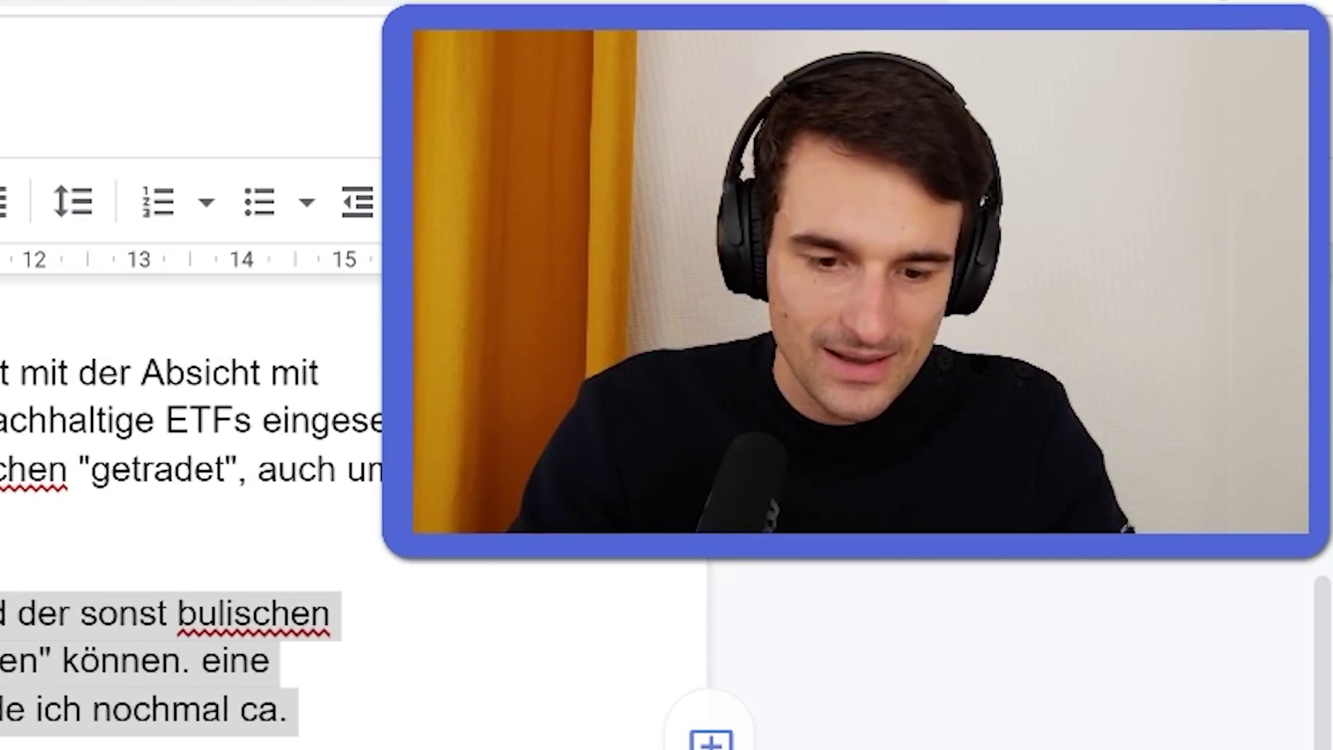
pyautogui.scroll(-10, 188, 486)
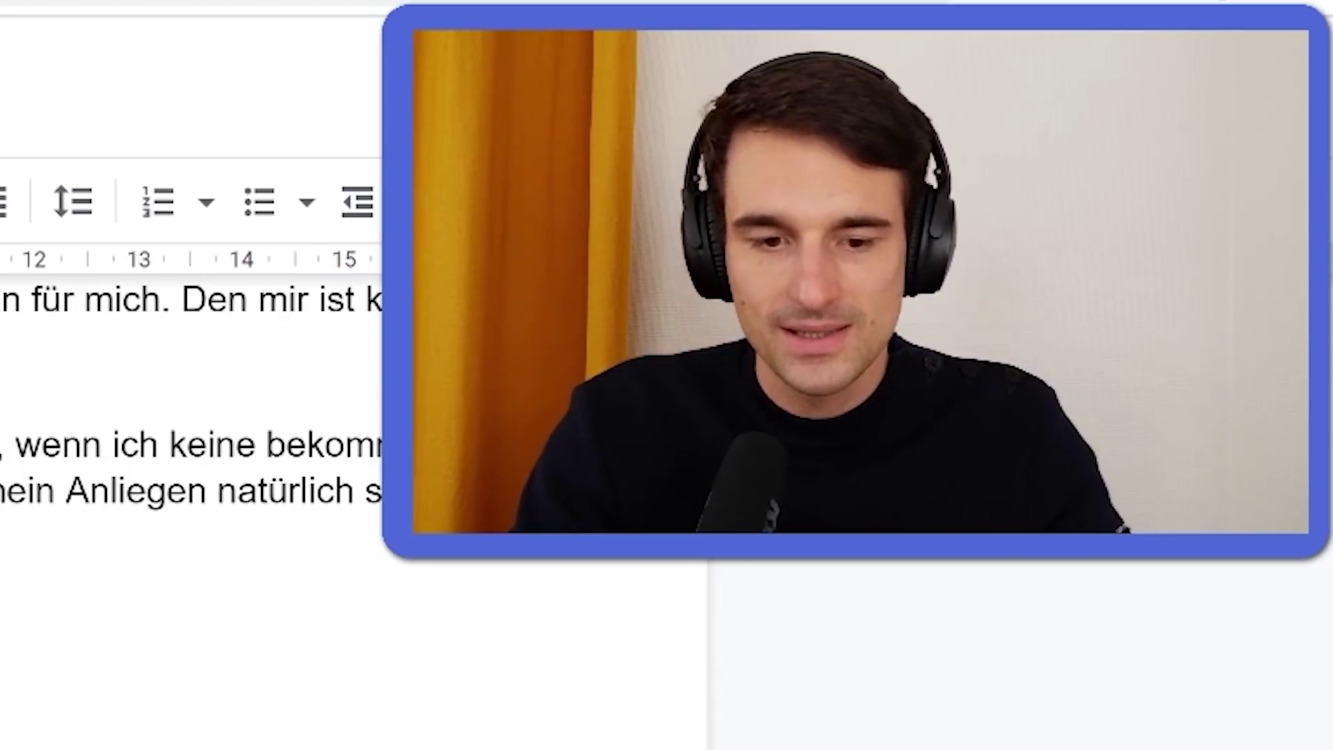
pyautogui.scroll(-5, 348, 452)
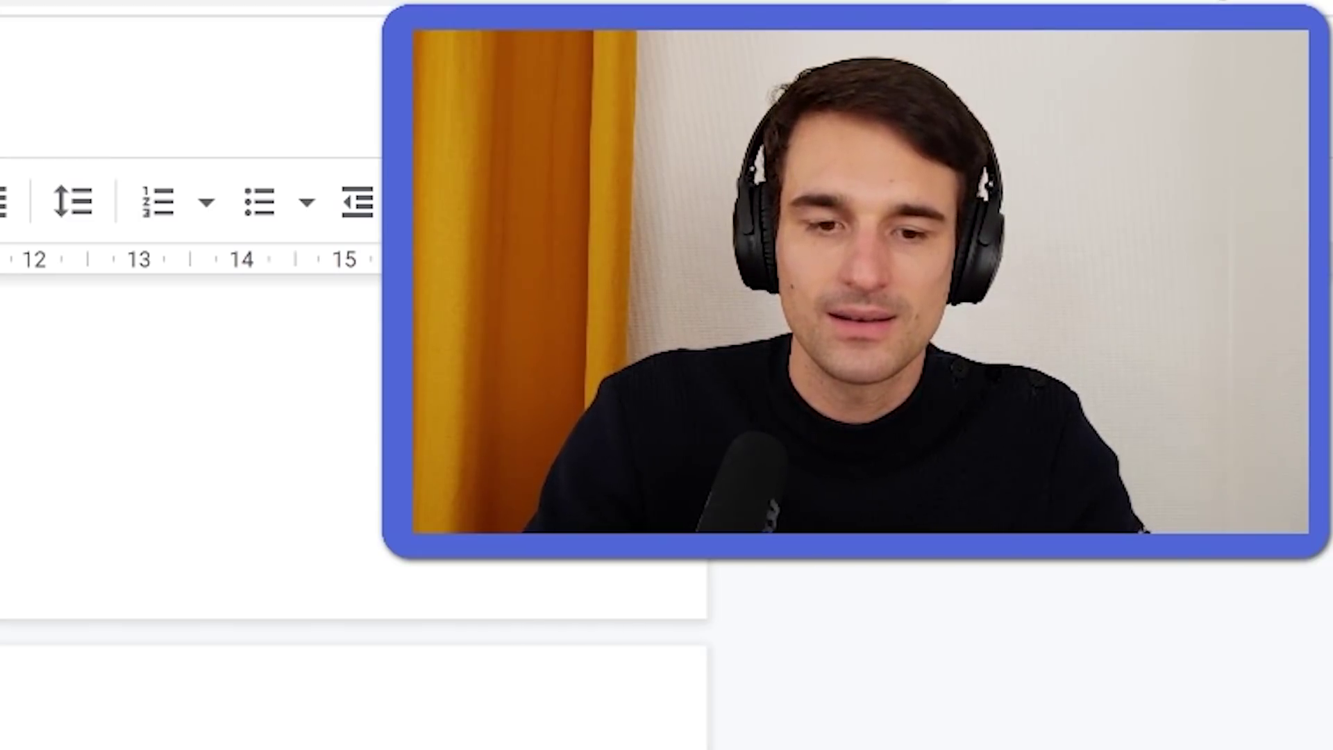
pyautogui.scroll(-3, 347, 452)
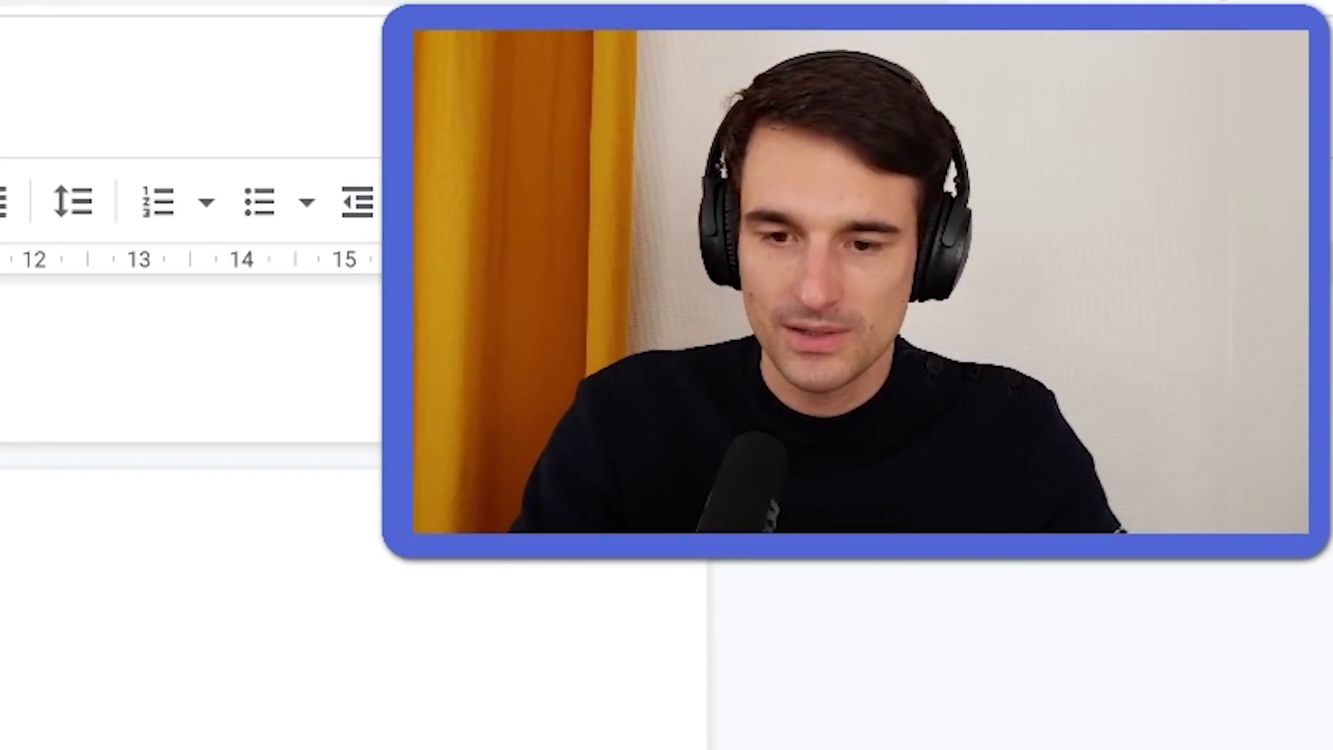
pyautogui.scroll(-3, 347, 486)
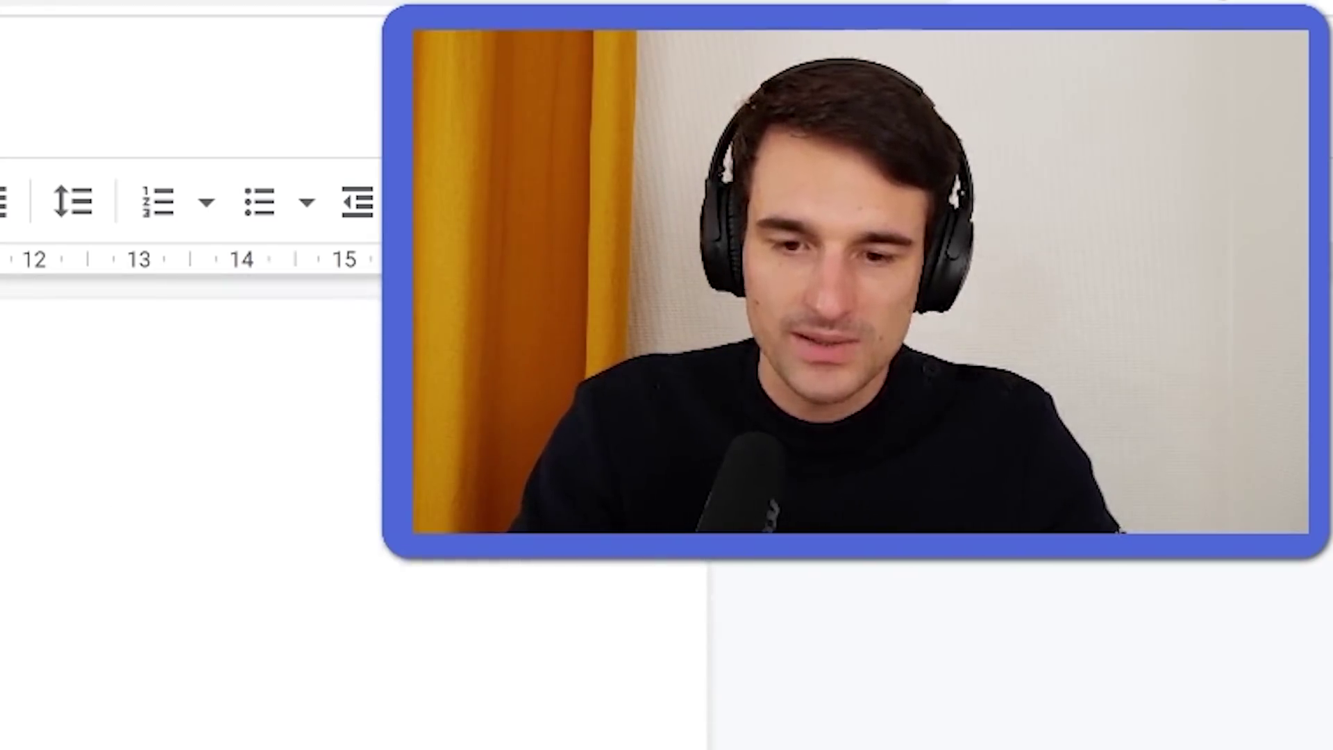